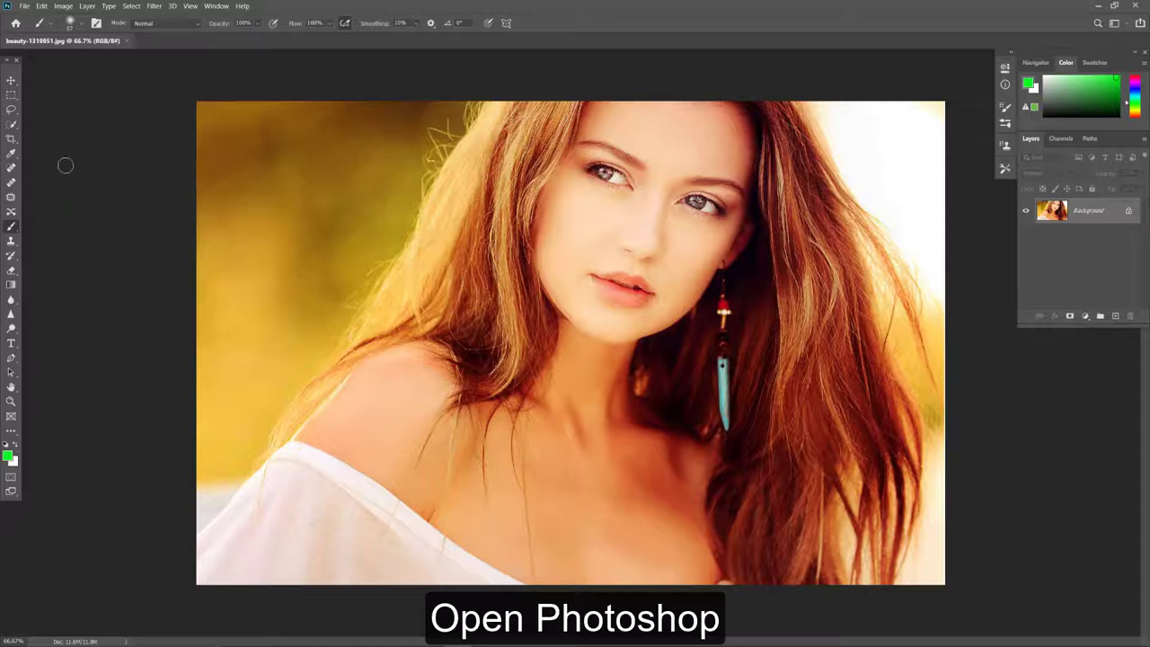
- Show the Actions panel and load the Colored Tiles.atn action set
left_click(214, 9)
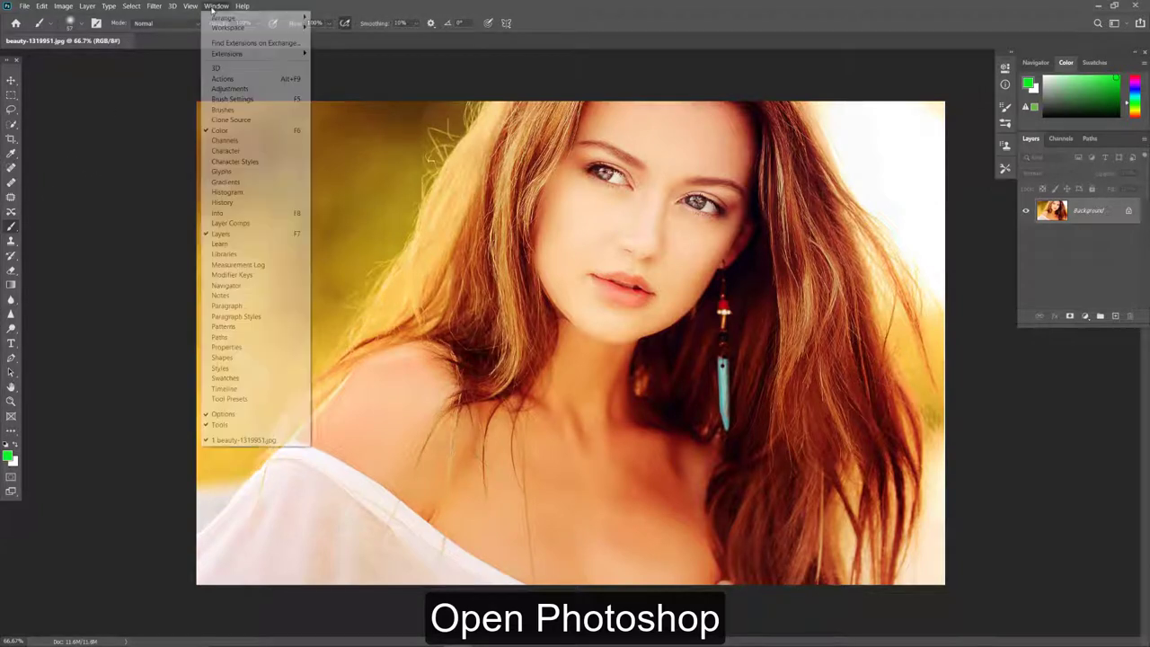
left_click(237, 82)
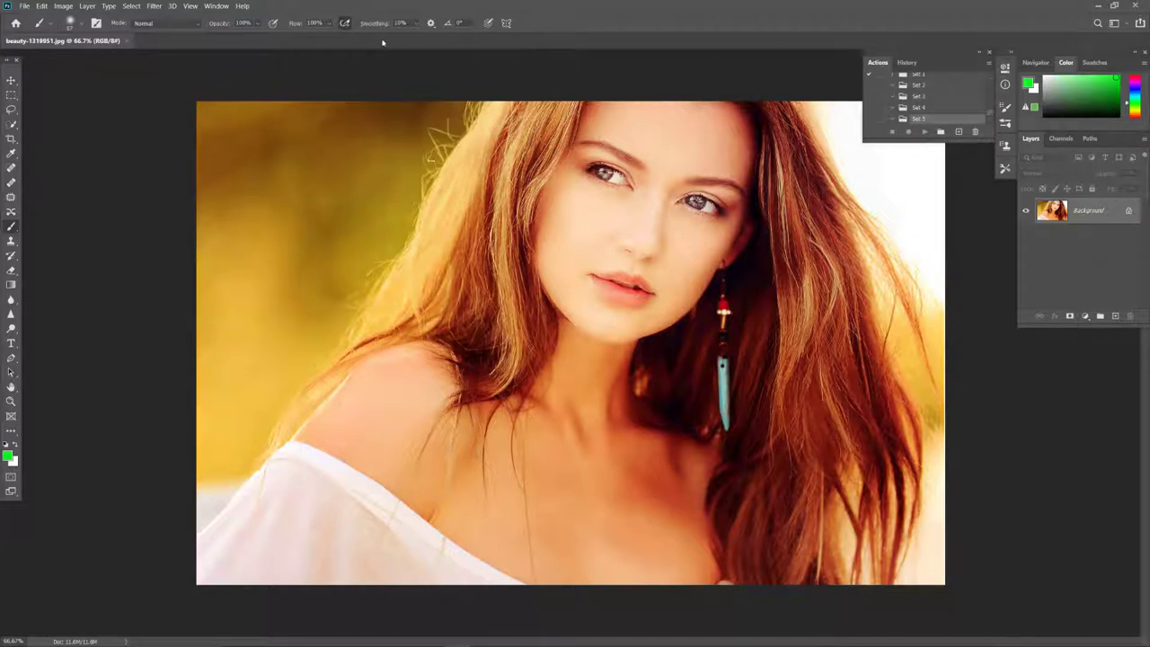
left_click(25, 6)
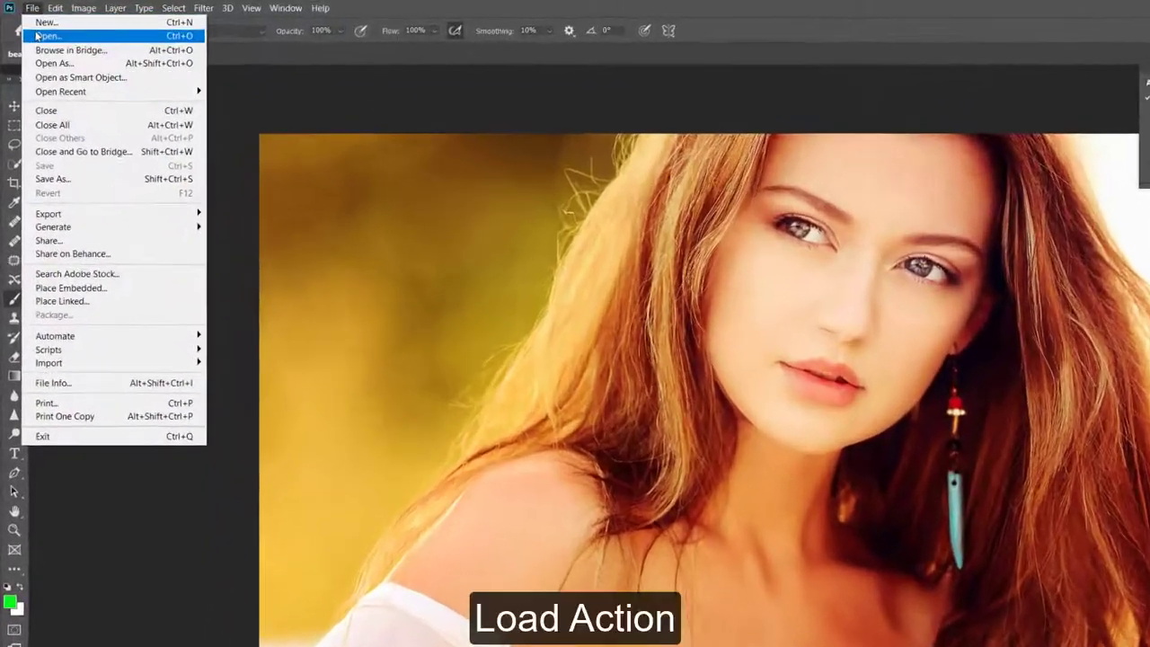
left_click(27, 27)
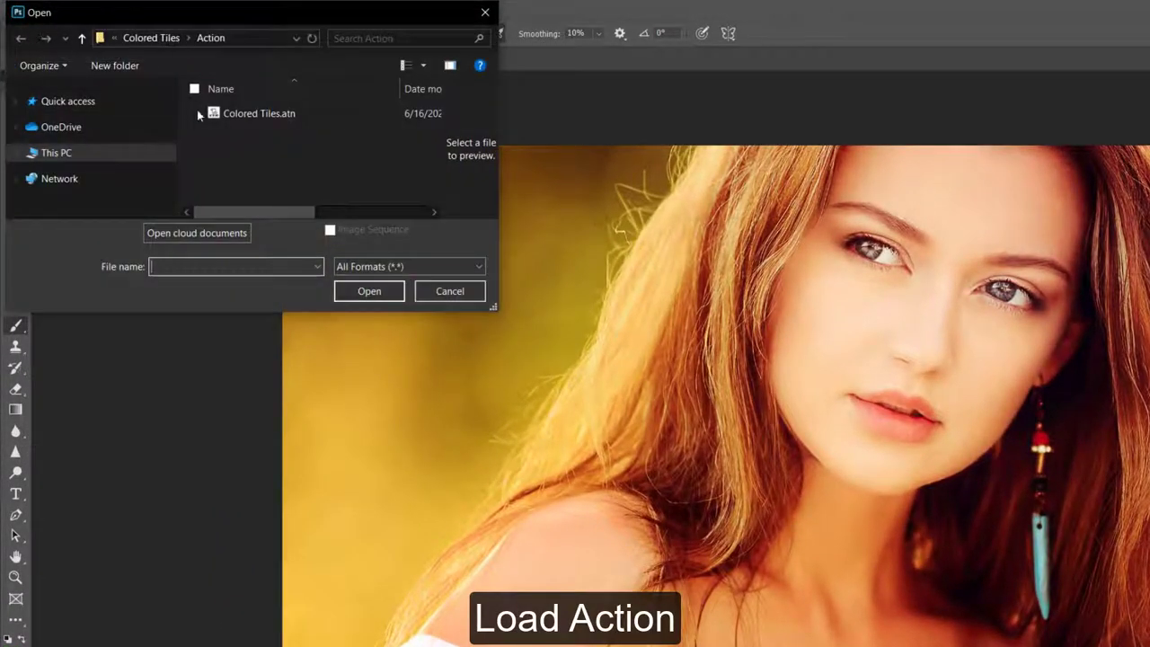
left_click(241, 113)
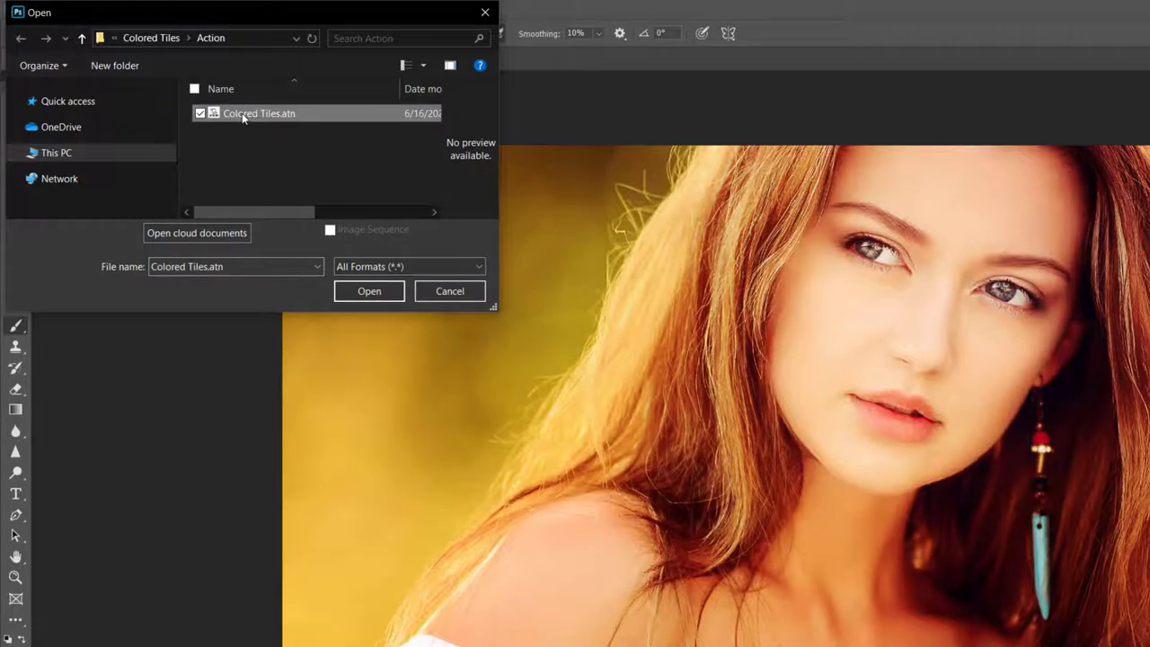
left_click(351, 292)
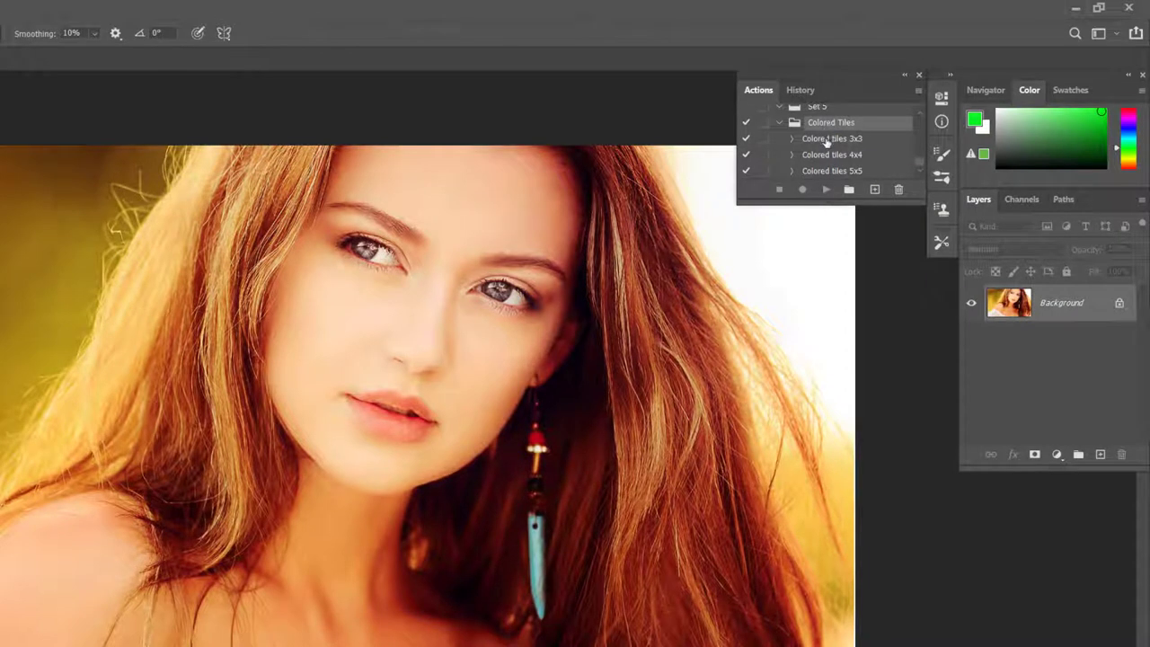
- Run the Colored tiles 3x3 action on the portrait
left_click(828, 142)
left_click(827, 156)
left_click(828, 170)
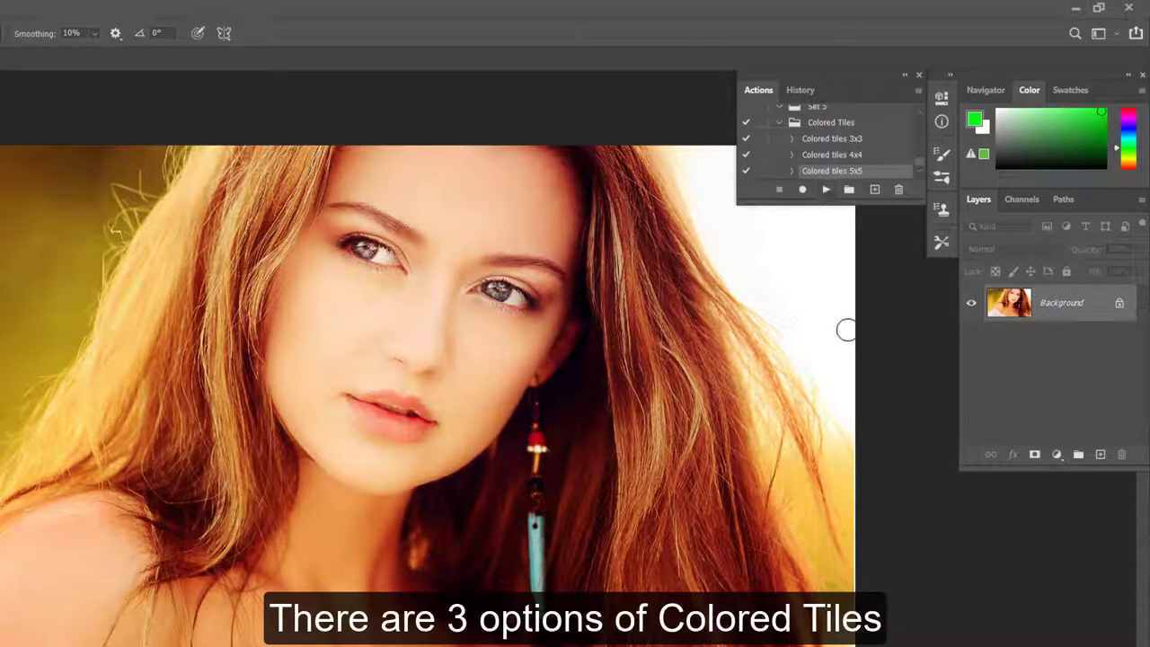
left_click(834, 142)
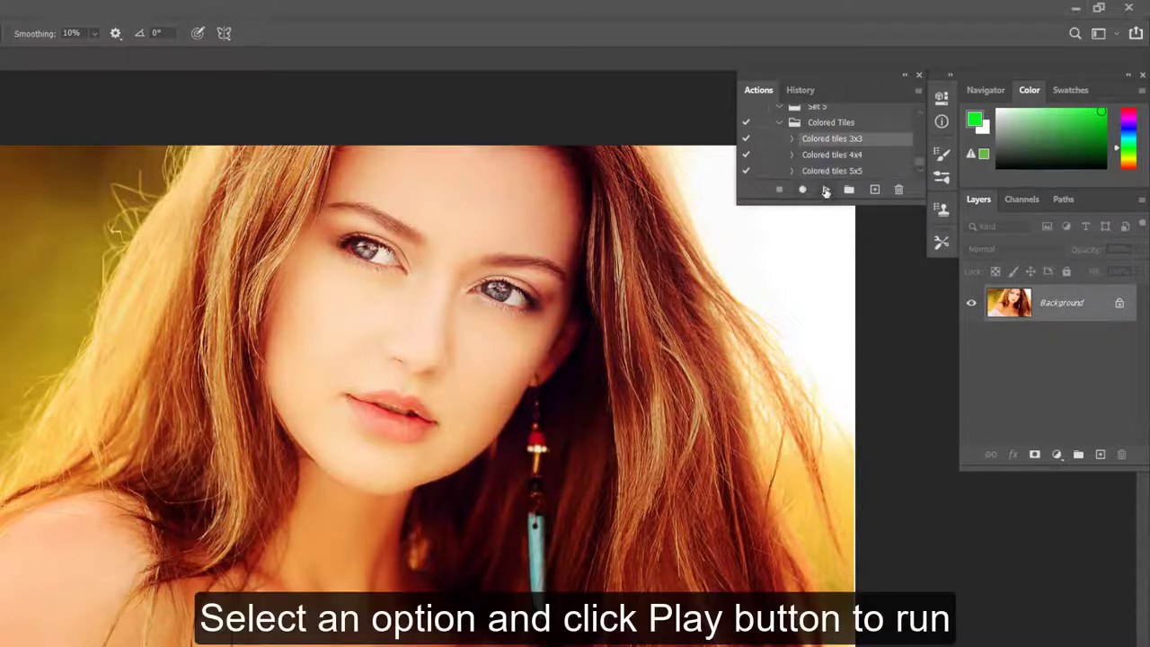
left_click(825, 192)
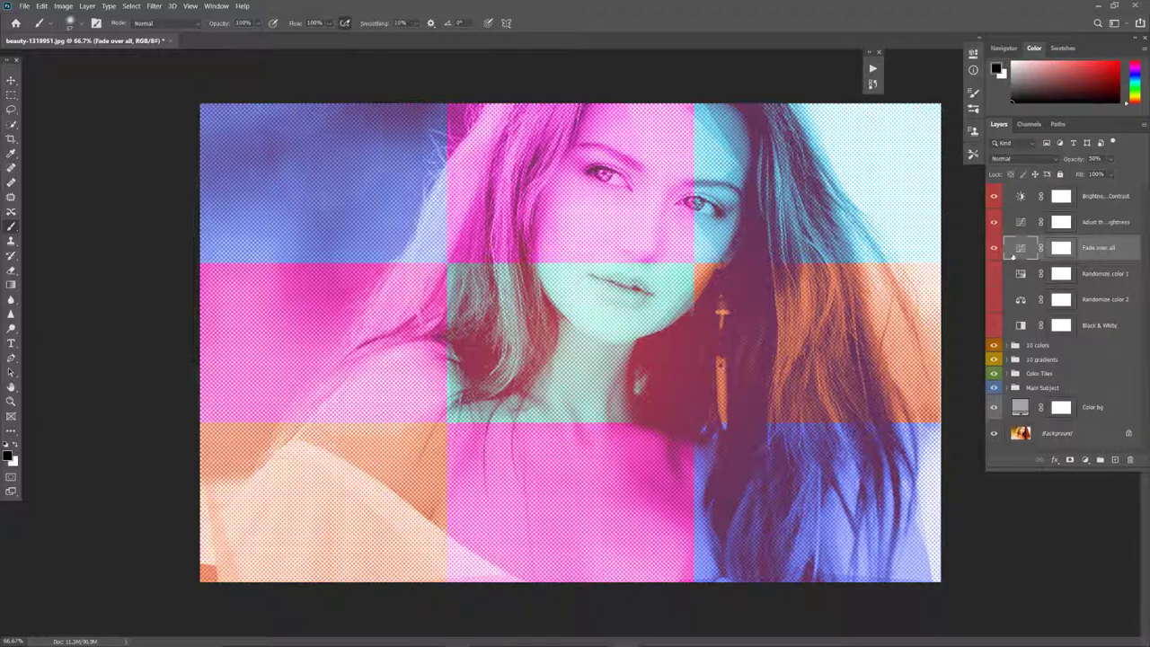
- Set Brightness/Contrast to Brightness -3 and Contrast near 0, then show the Adjust the Brightness curve
left_click(1103, 197)
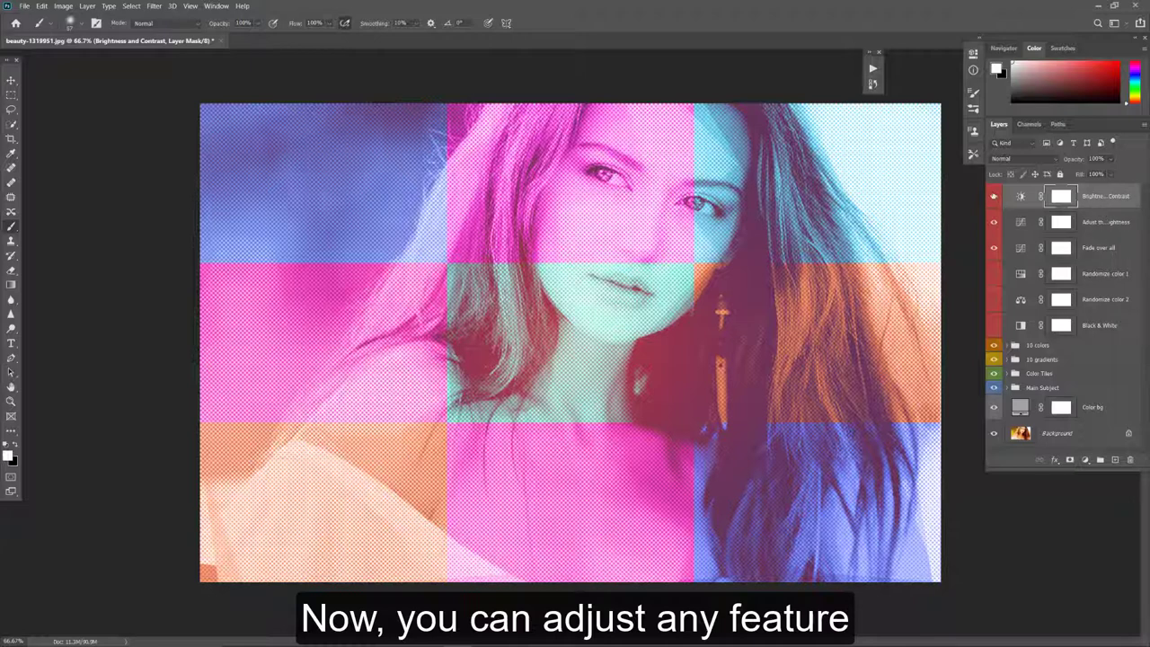
double_click(1021, 197)
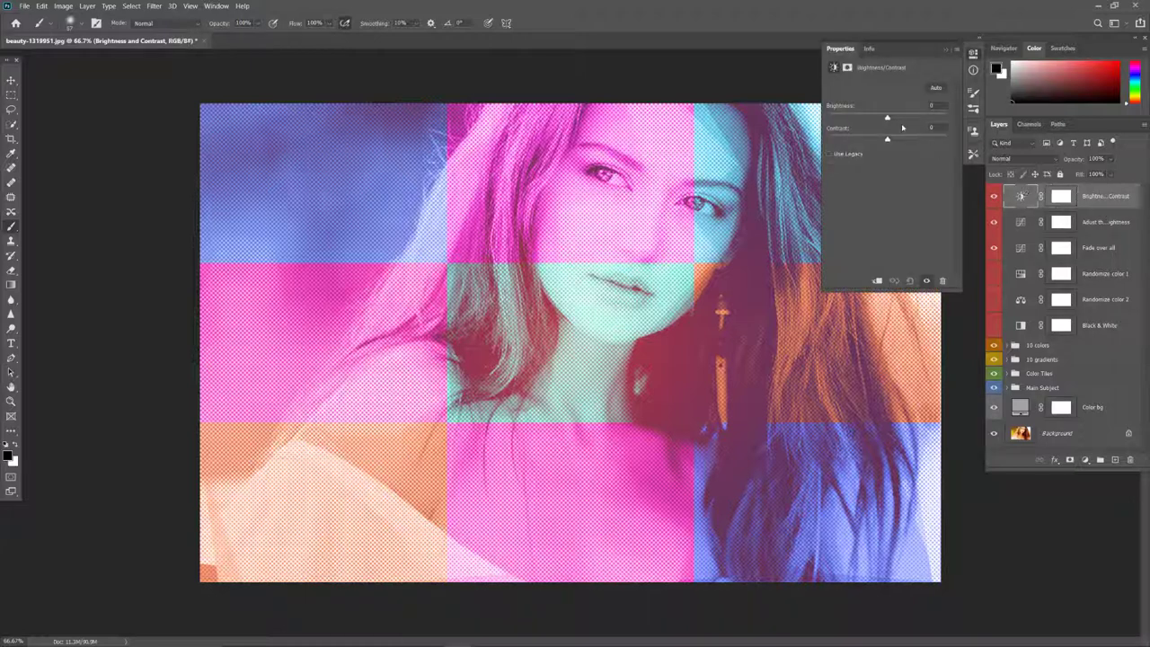
mouse_move(888, 118)
left_mouse_down()
mouse_move(931, 118)
mouse_move(837, 127)
mouse_move(891, 129)
mouse_move(886, 140)
mouse_move(843, 141)
left_mouse_up()
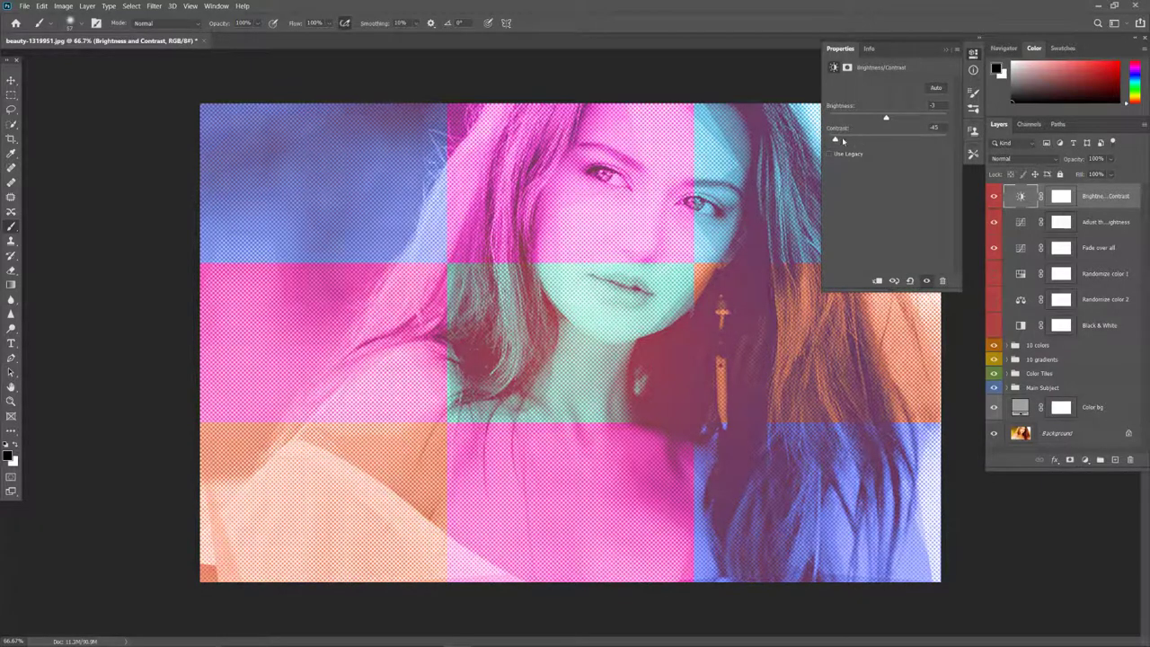
mouse_move(843, 141)
left_mouse_down()
mouse_move(960, 143)
mouse_move(888, 139)
left_mouse_up()
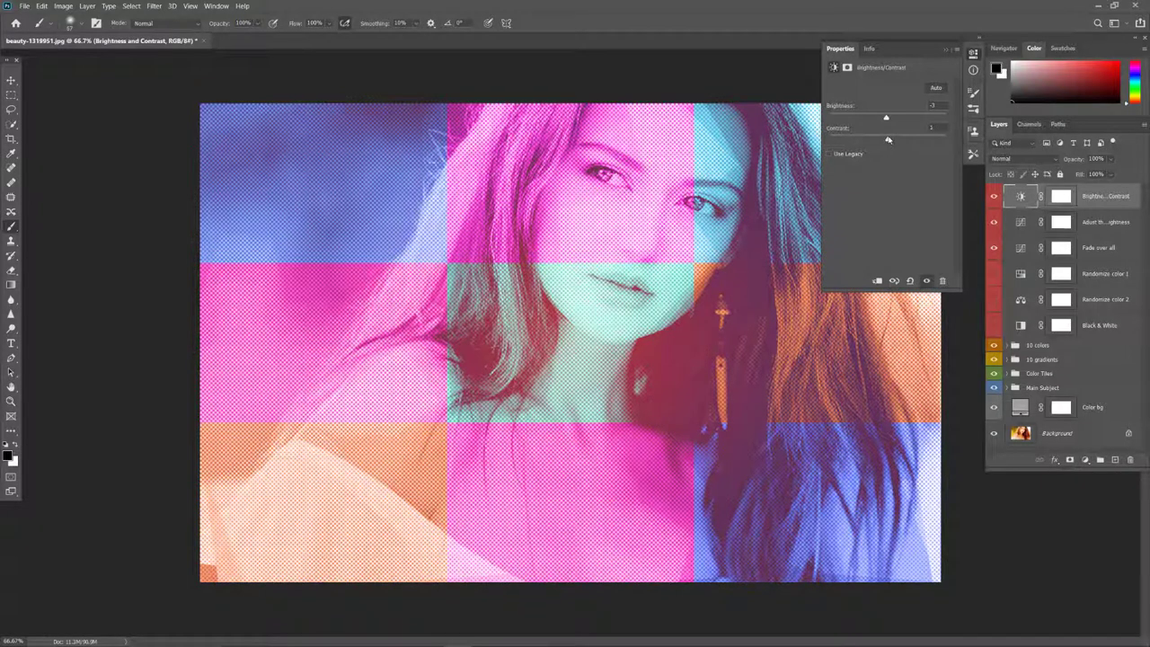
left_click(1020, 223)
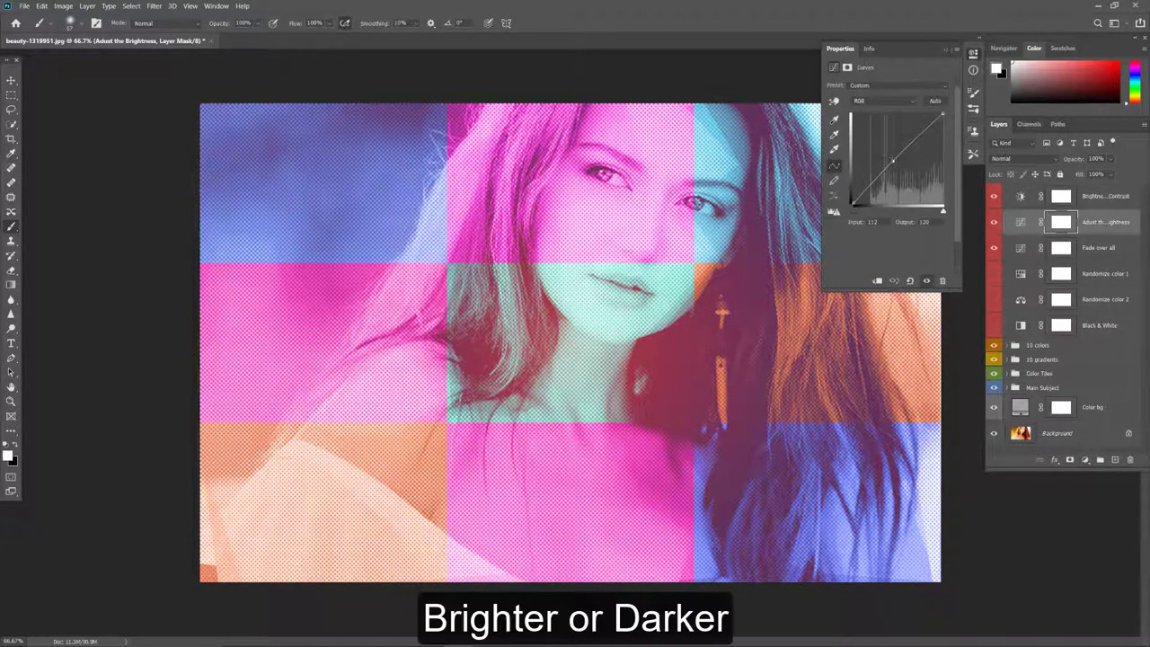
- Nudge the Adjust the Brightness curve to map 112 to 116, and compare with Fade over all hidden and shown
mouse_move(892, 161)
left_mouse_down()
mouse_move(885, 150)
mouse_move(899, 171)
mouse_move(892, 162)
left_mouse_up()
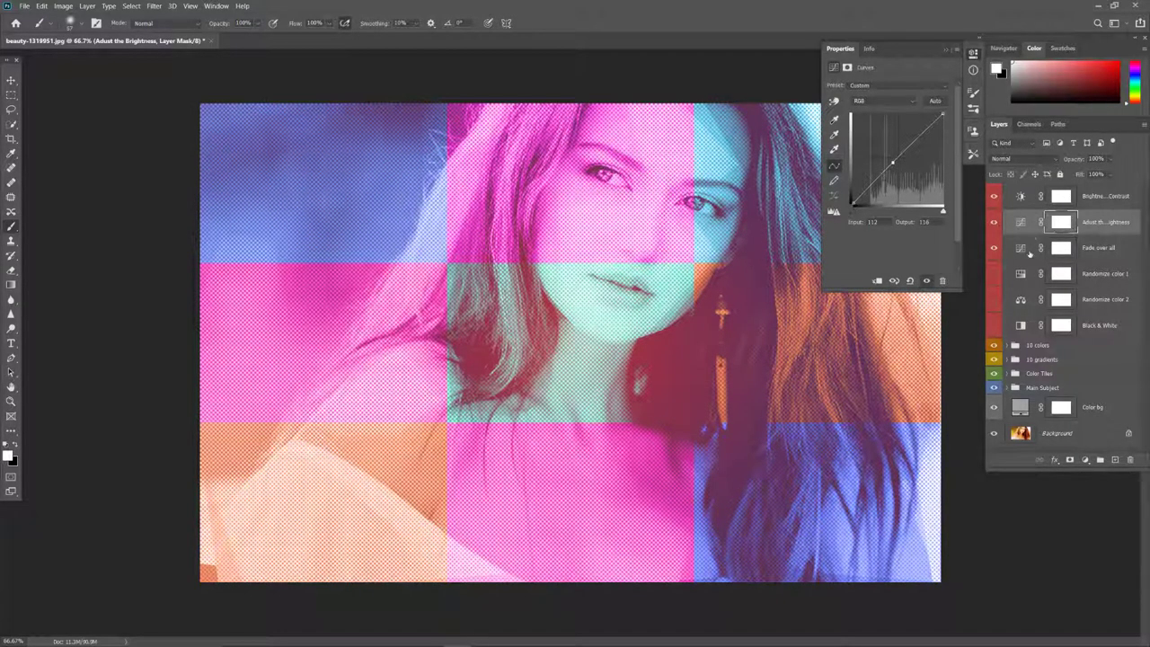
left_click(1022, 253)
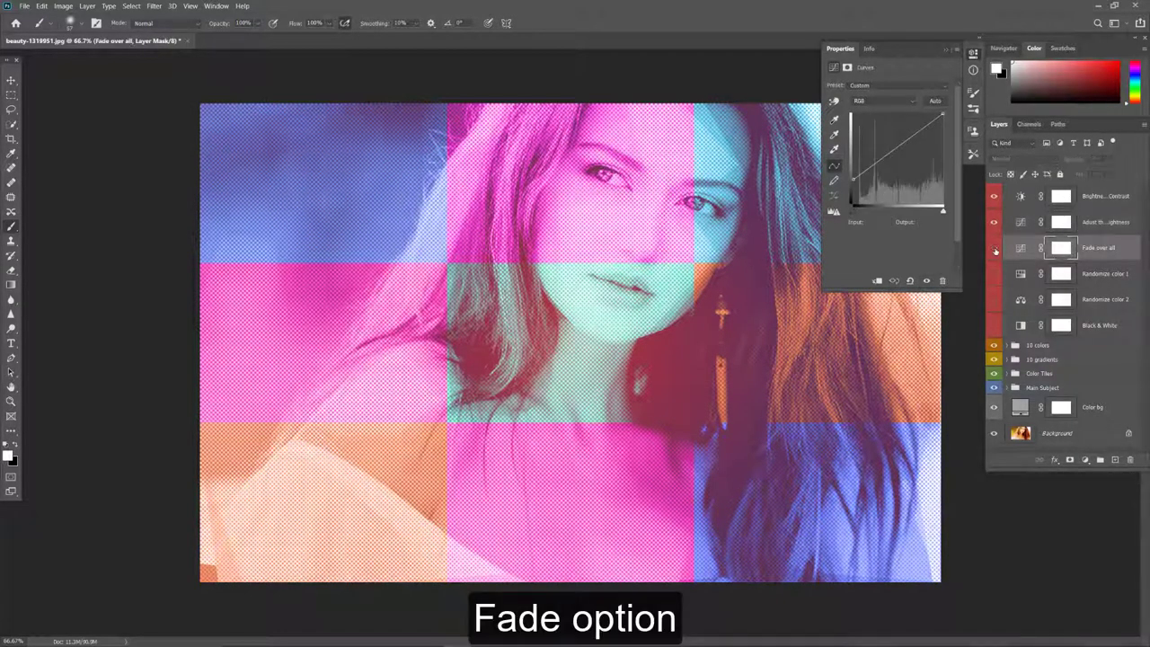
left_click(994, 248)
left_click(994, 249)
left_click(840, 49)
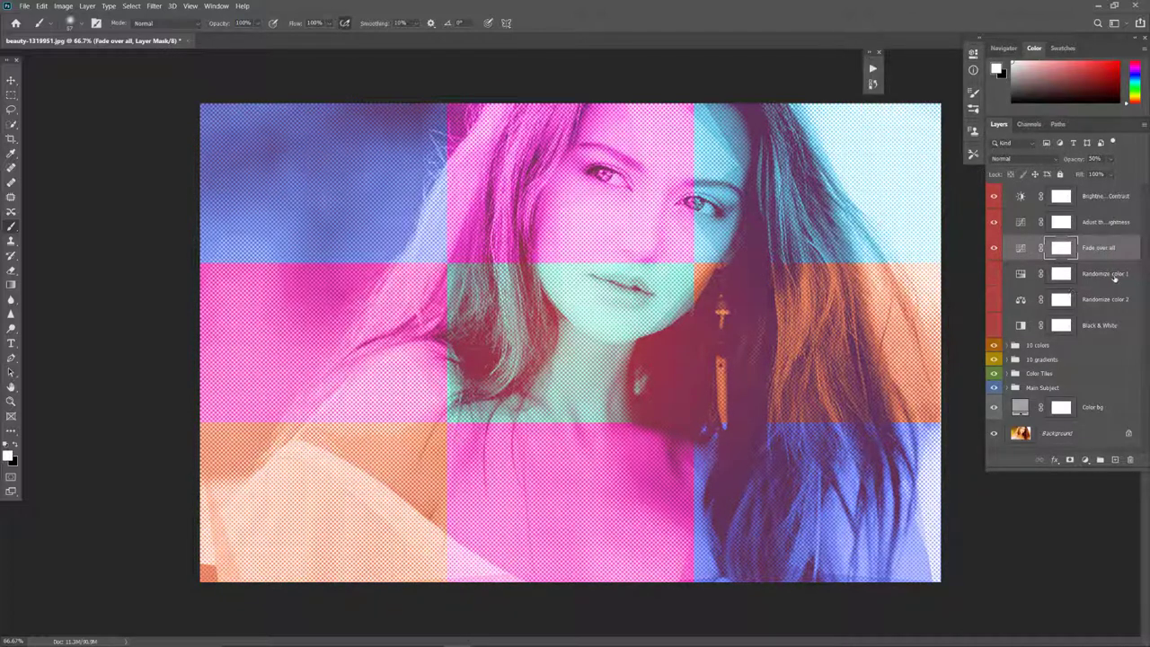
- Shift Randomize color 1's hue, then hide it and enable Randomize color 2 instead
left_click(994, 274)
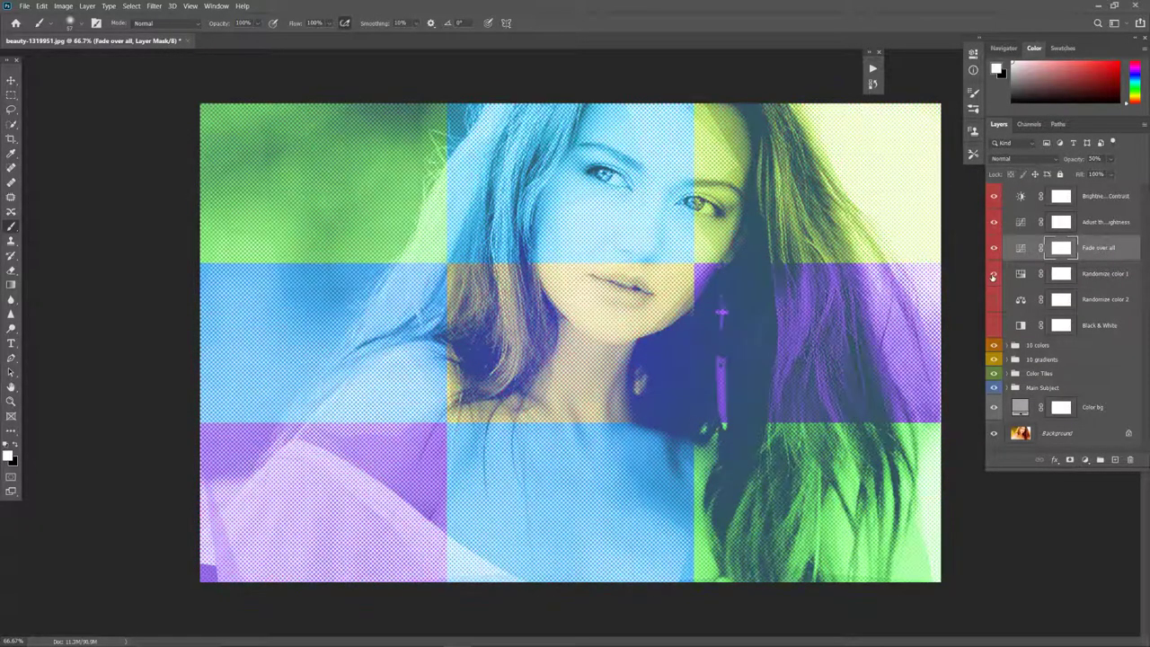
double_click(1020, 274)
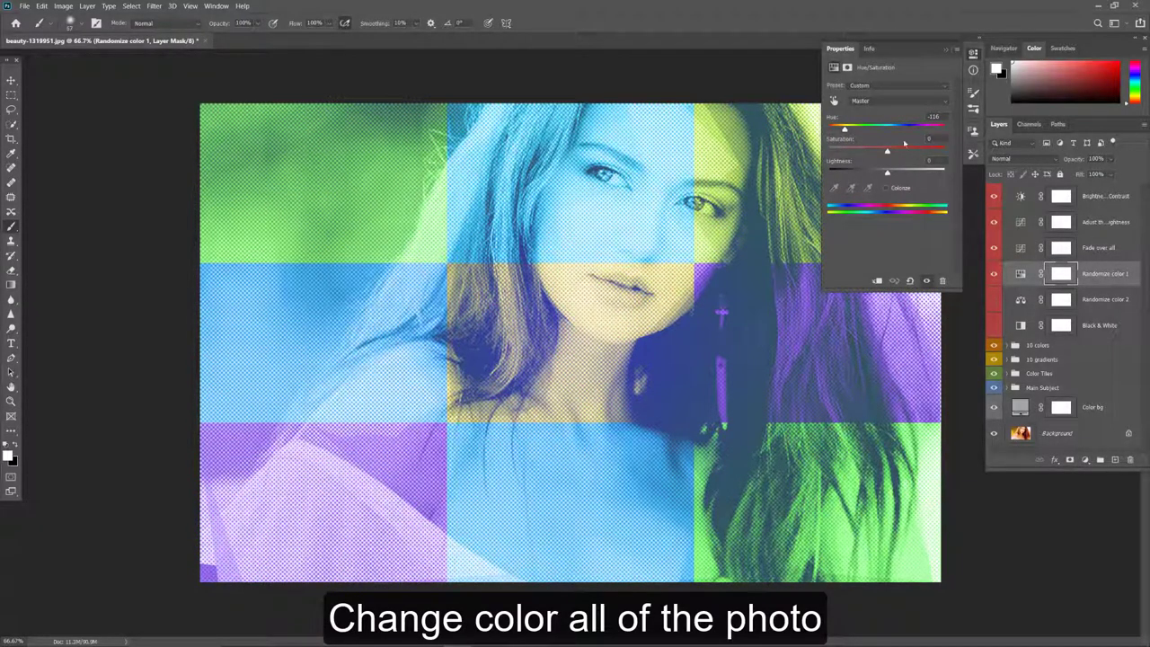
left_click_drag(845, 131, 911, 131)
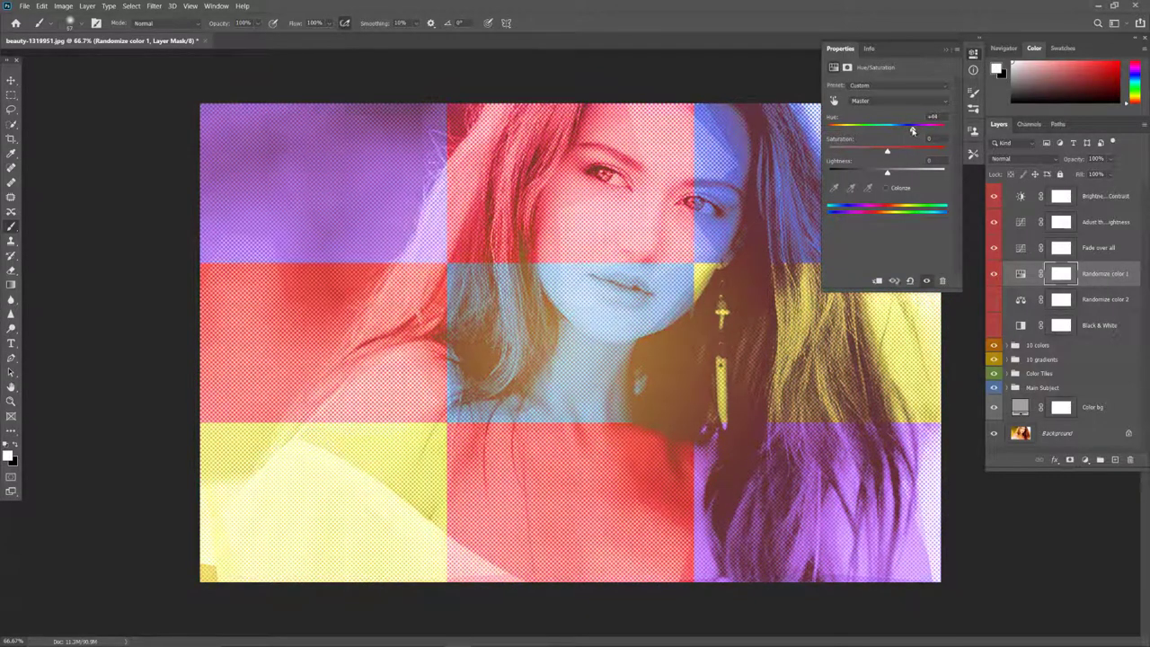
double_click(848, 51)
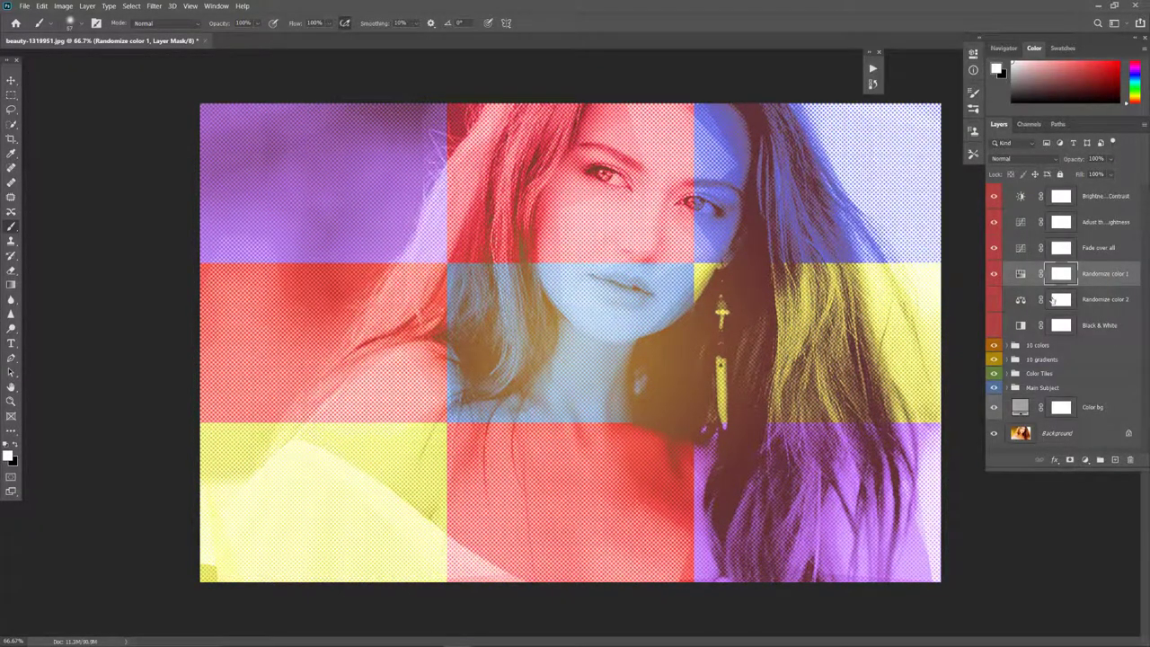
left_click(994, 274)
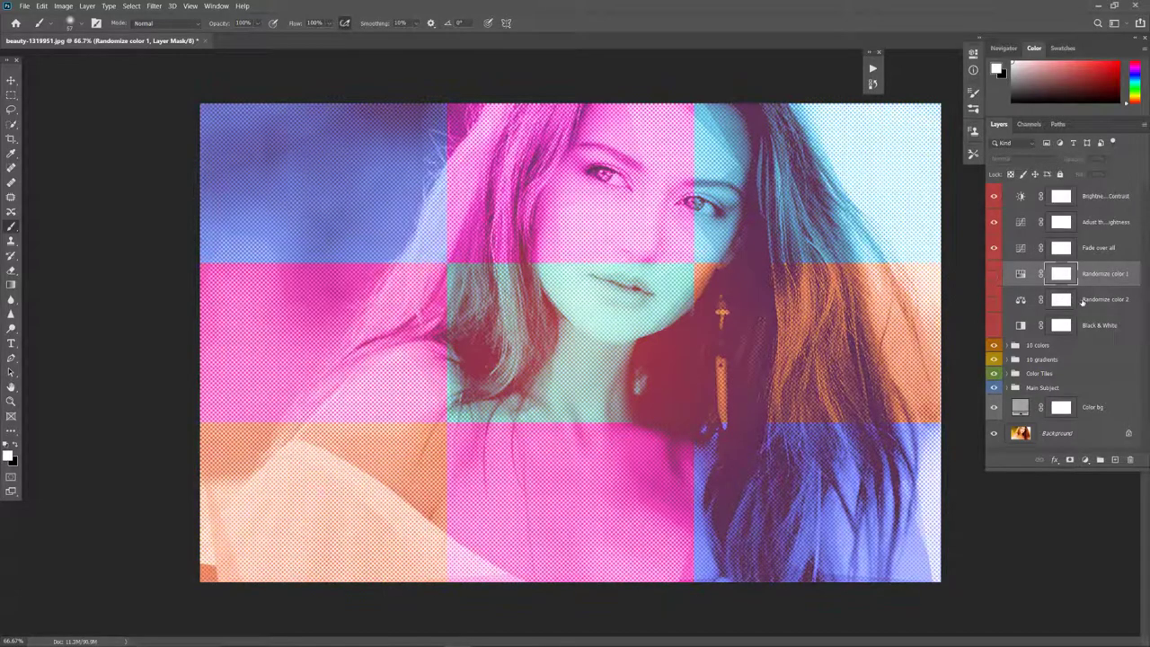
left_click(993, 301)
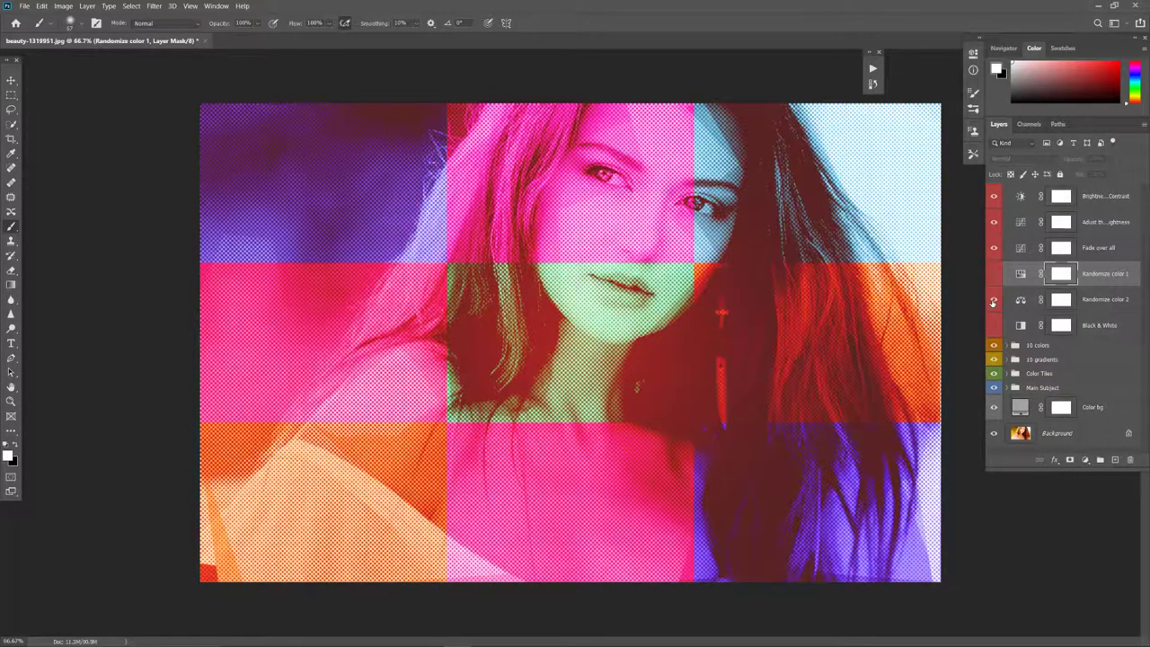
- Set Randomize color 2's midtone balance to -82, +53, +43, then hide that layer
double_click(1021, 301)
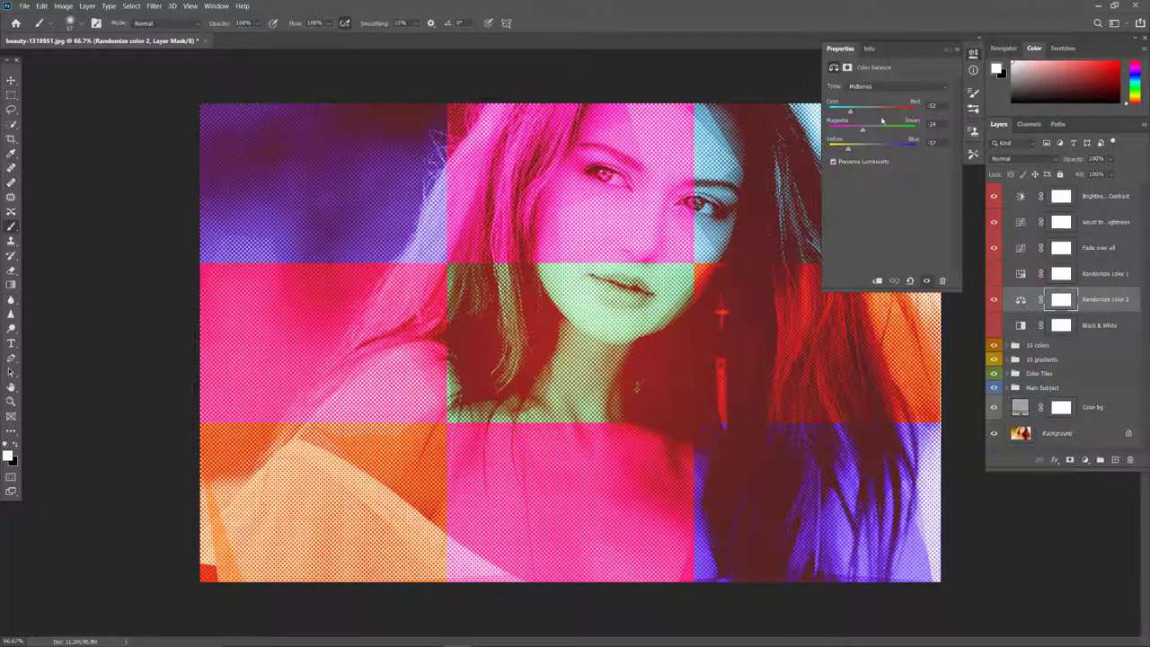
mouse_move(863, 114)
left_mouse_down()
mouse_move(894, 114)
mouse_move(898, 144)
mouse_move(838, 114)
left_mouse_up()
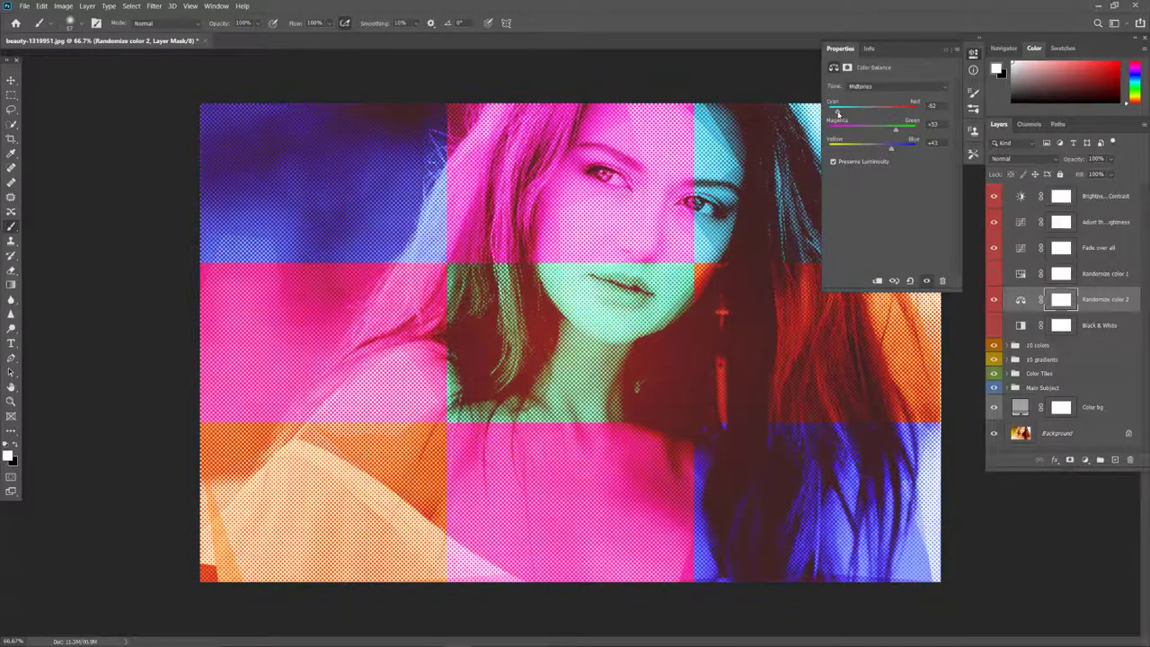
double_click(840, 50)
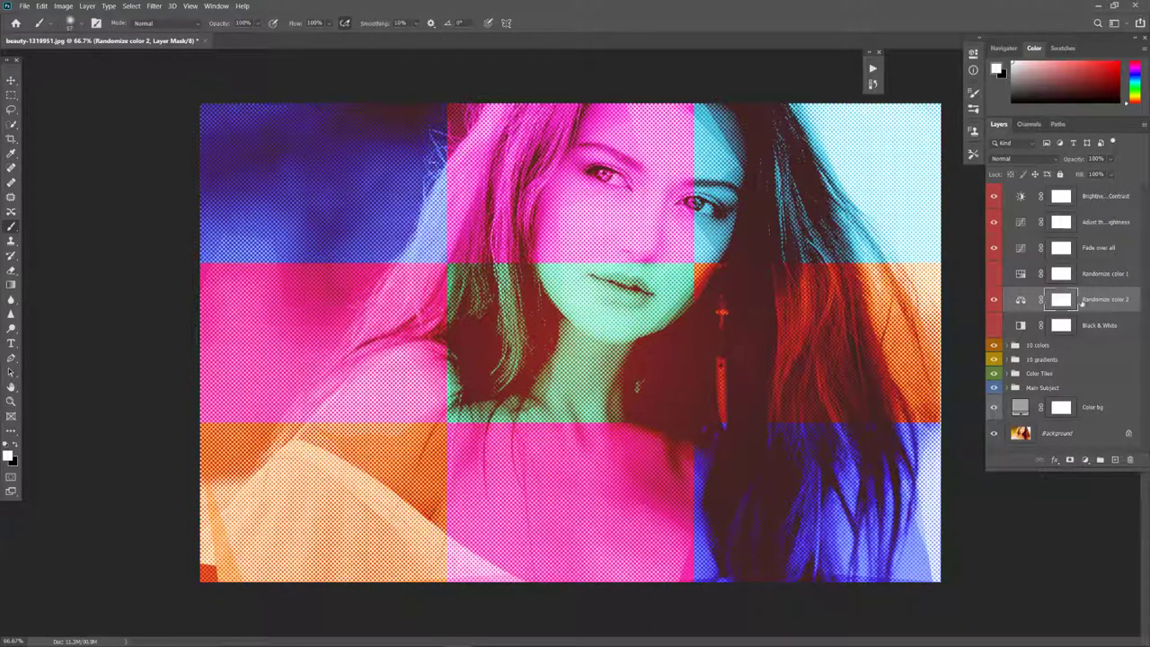
left_click(994, 299)
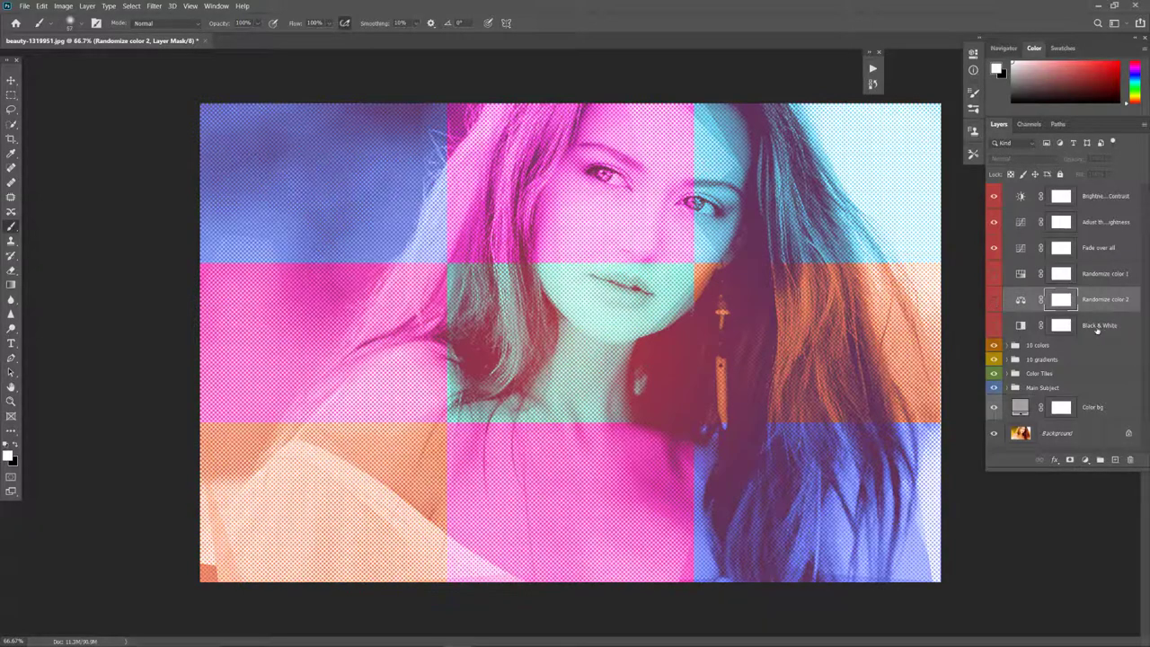
- Preview the Black & White layer, turn it back off, and hide the 10 gradients group
left_click(994, 325)
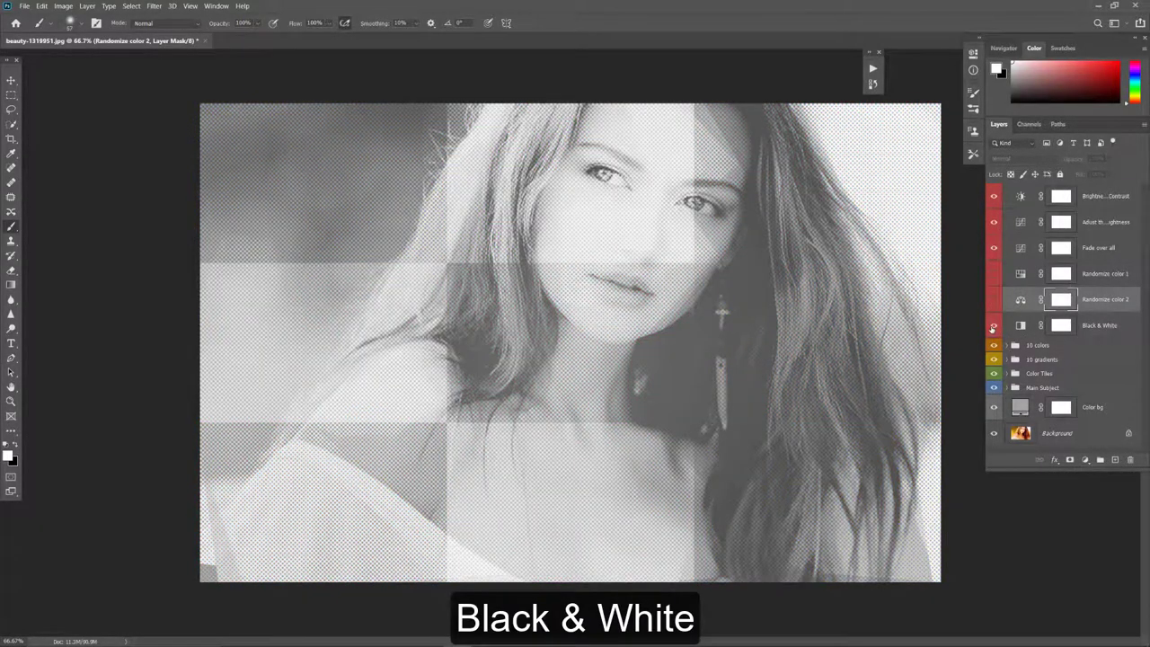
left_click(1022, 325)
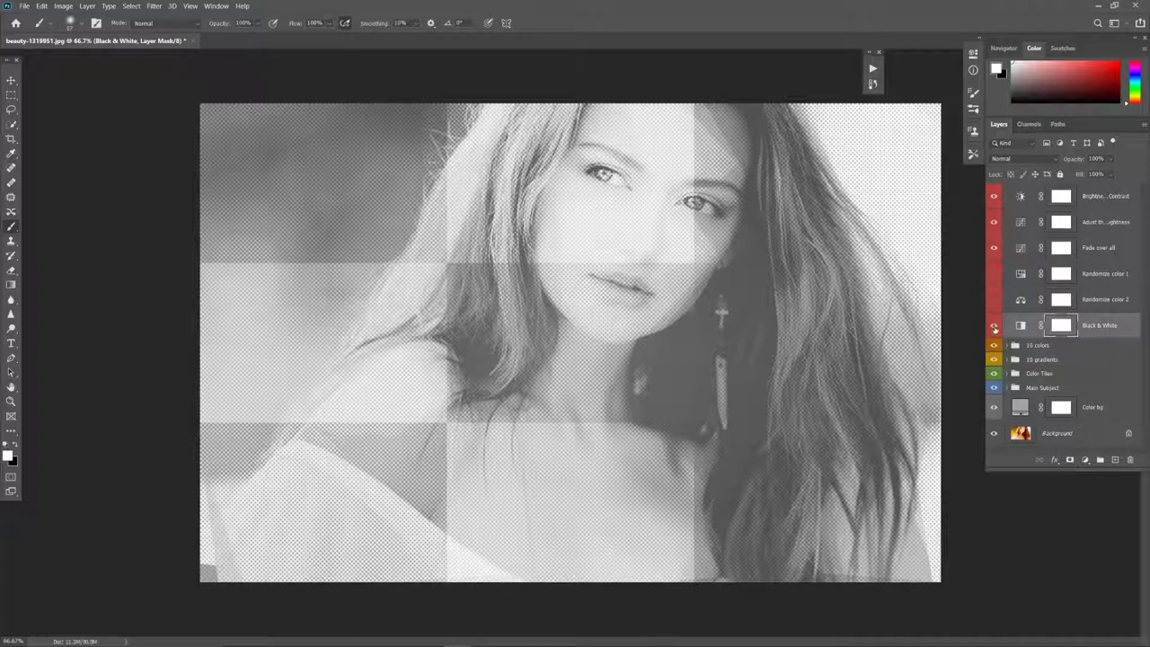
left_click(994, 326)
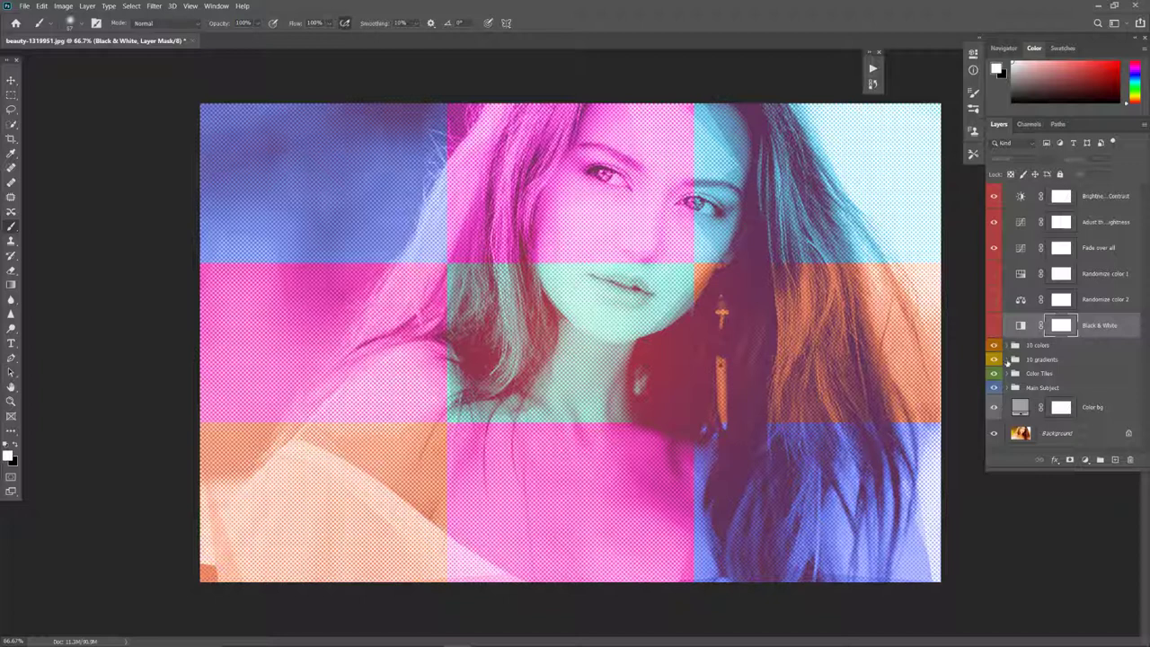
left_click(994, 359)
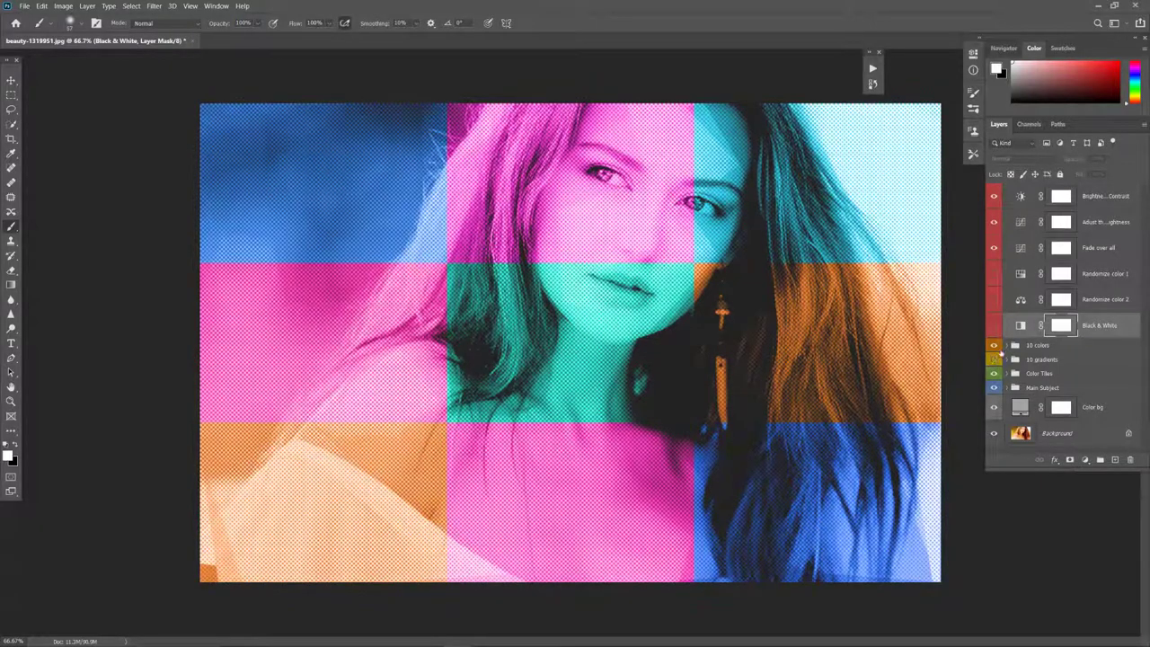
- Expand the 10 colors group and preview the Color 01, 02 and 03 sets
left_click(1006, 345)
scroll(1022, 332, "down", 5)
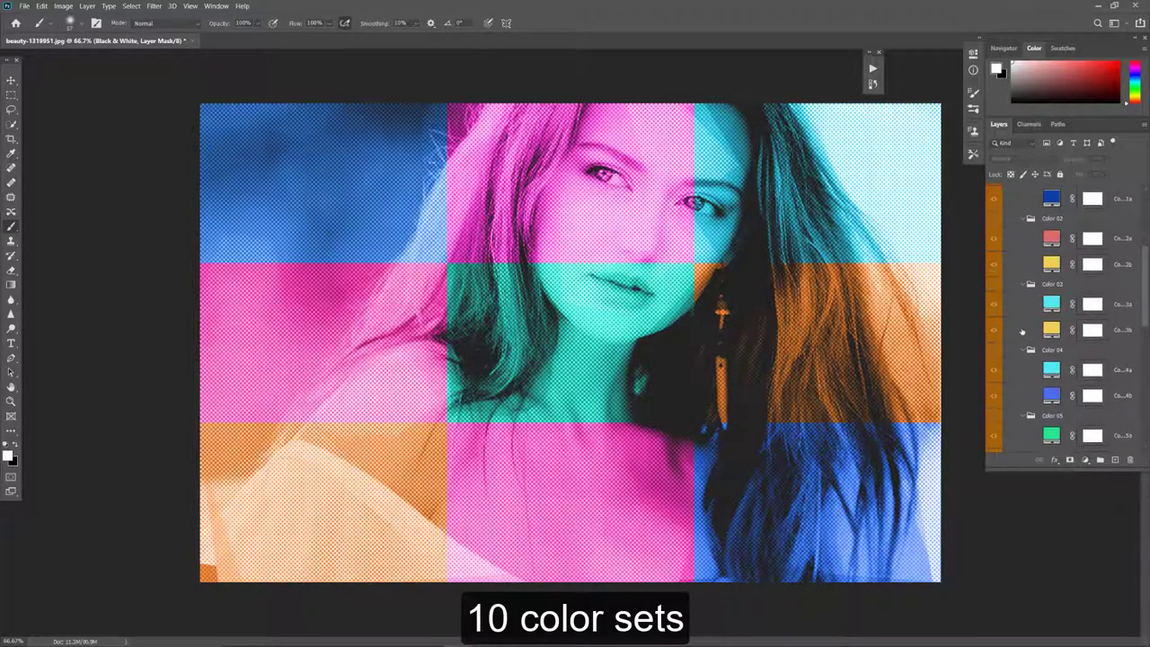
scroll(1022, 332, "up", 3)
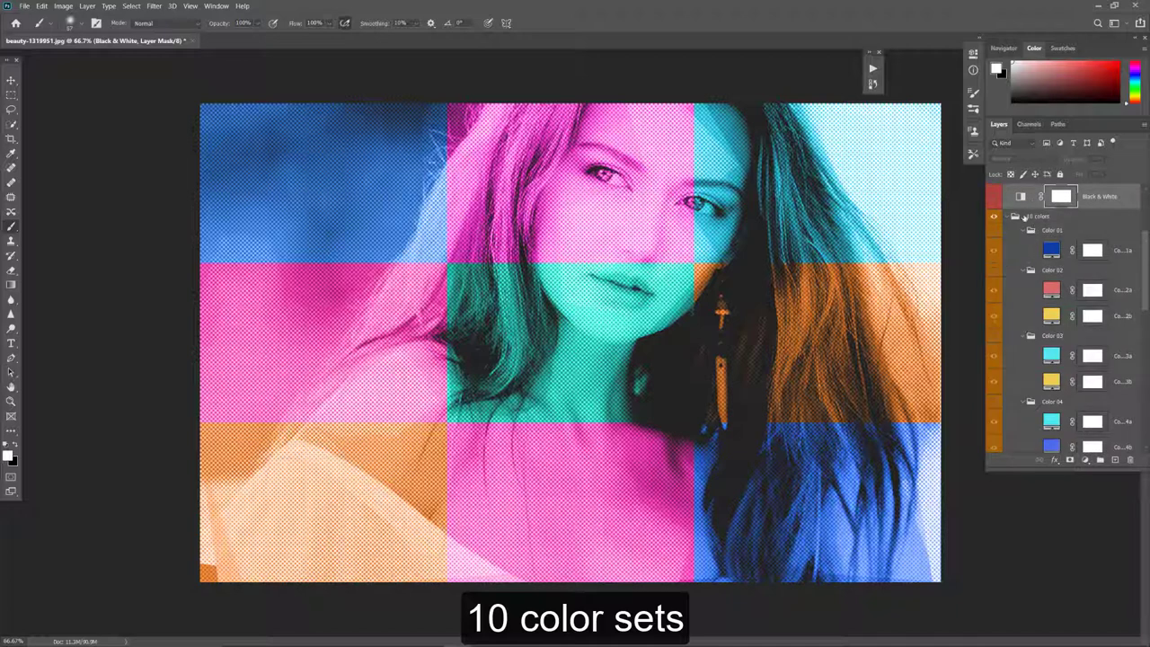
left_click(994, 231)
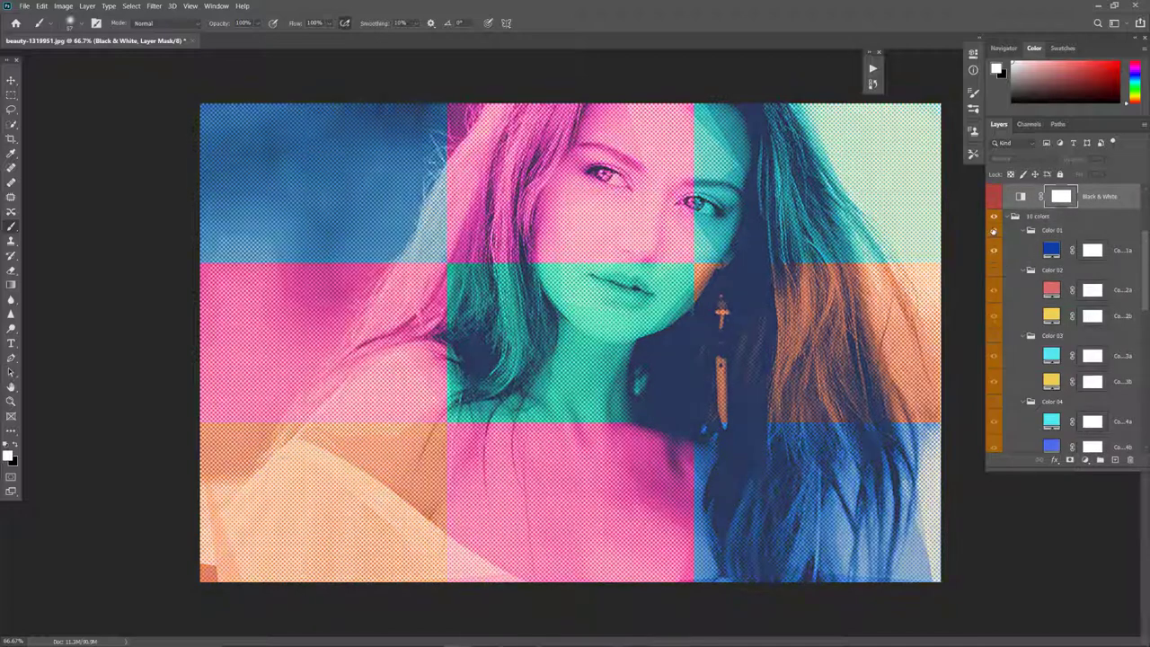
left_click(994, 231)
left_click(993, 271)
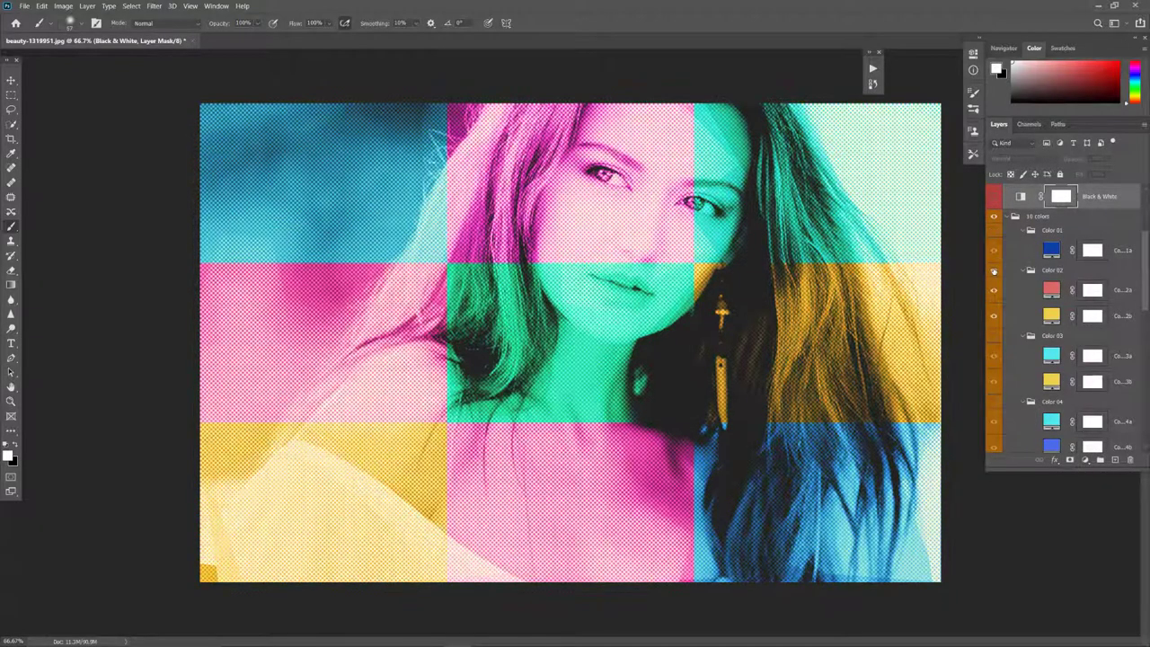
left_click(994, 270)
left_click(993, 336)
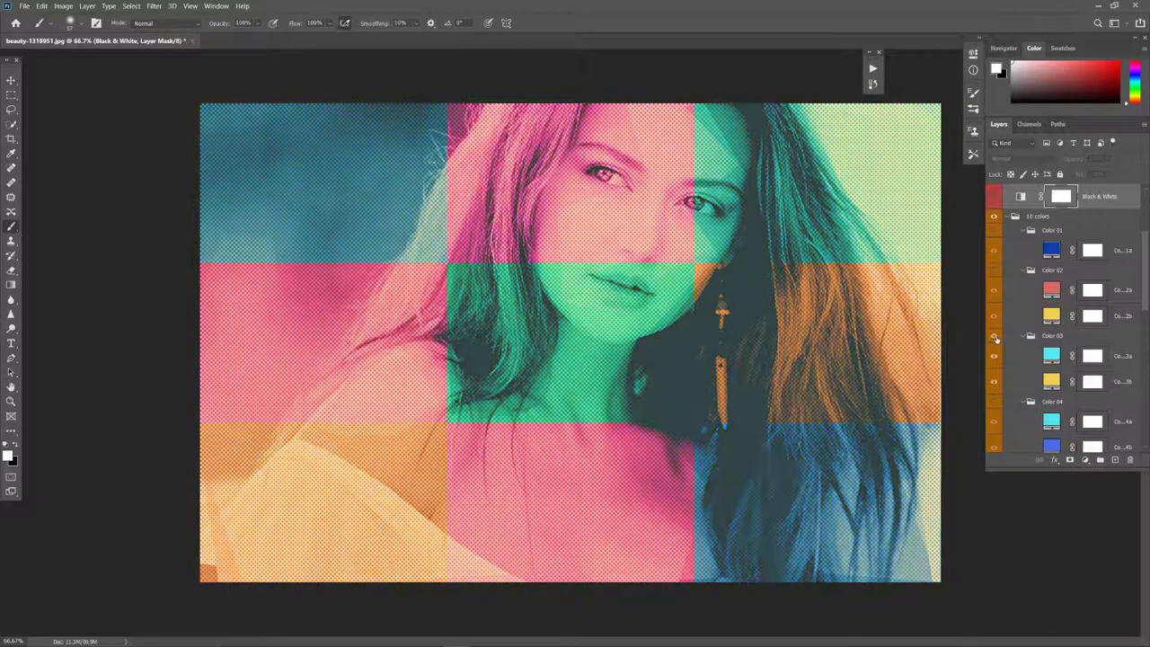
left_click(993, 336)
- Preview the Color 04, 05 and 06 sets, switching each back off
scroll(995, 350, "down", 2)
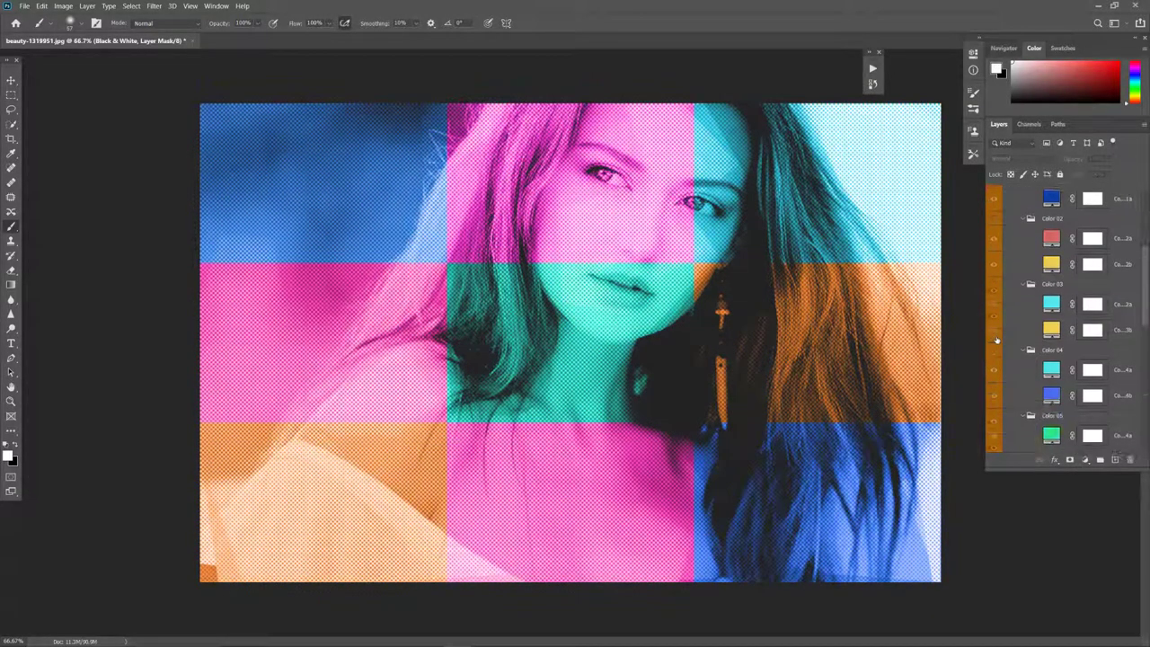
left_click(994, 350)
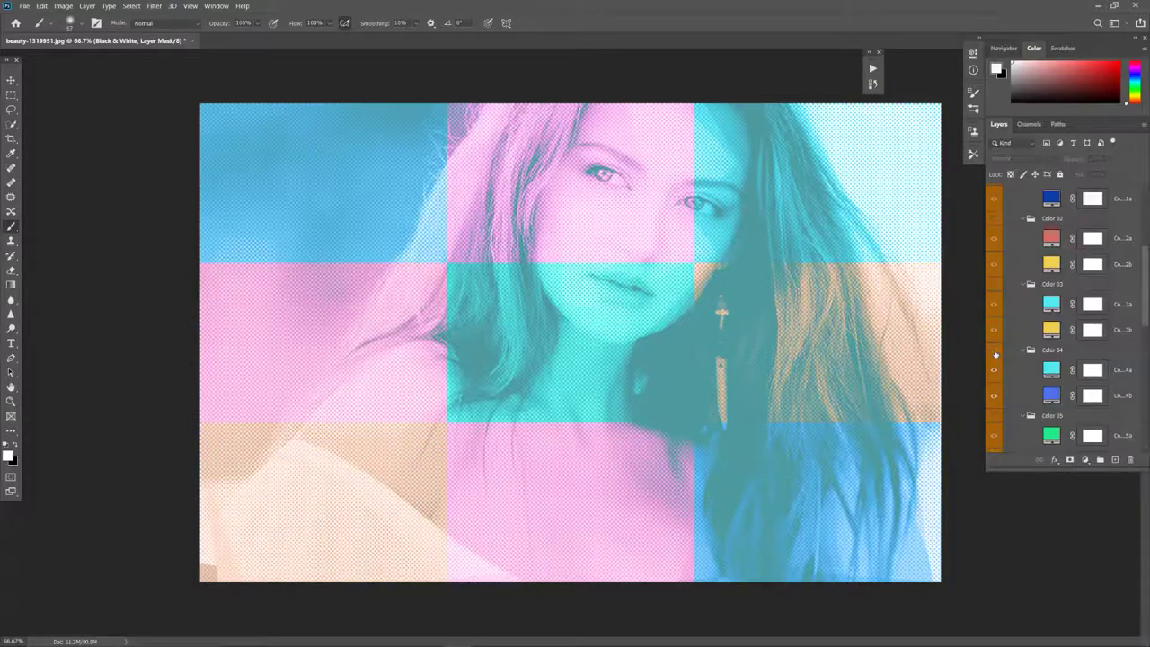
left_click(995, 353)
scroll(995, 355, "down", 2)
scroll(995, 355, "down", 1)
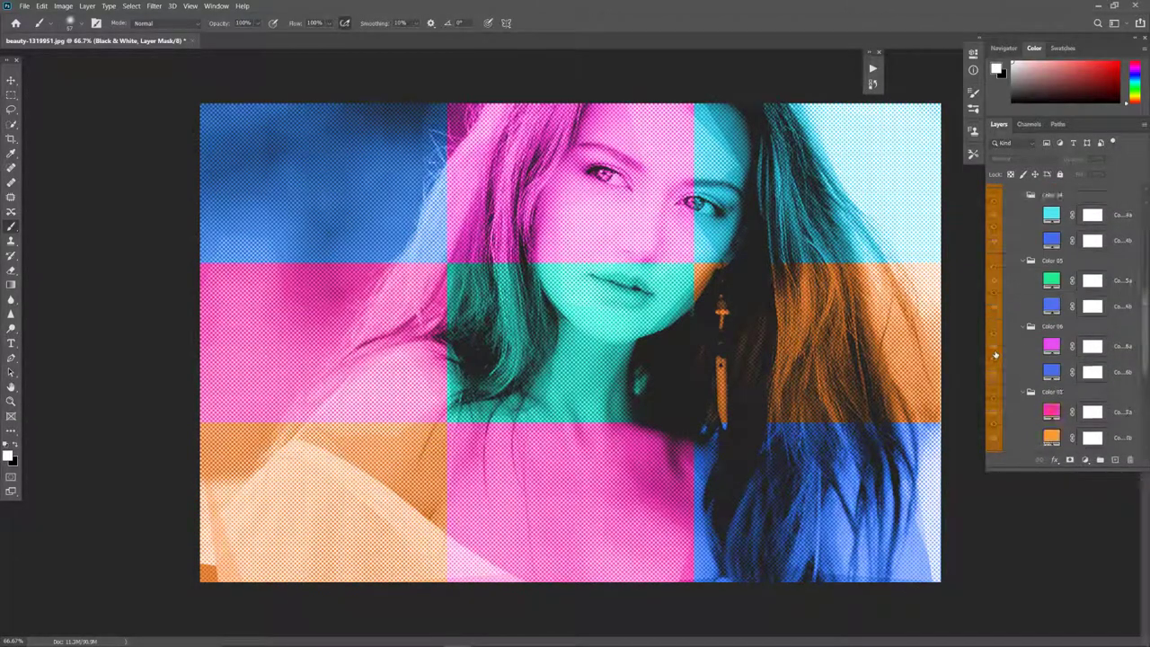
left_click(995, 260)
left_click(995, 261)
left_click(994, 329)
left_click(994, 329)
- Collapse the 10 colors group and turn the 10 gradients overlay back on
scroll(1146, 306, "up", 2)
scroll(1123, 287, "up", 2)
scroll(1078, 261, "up", 2)
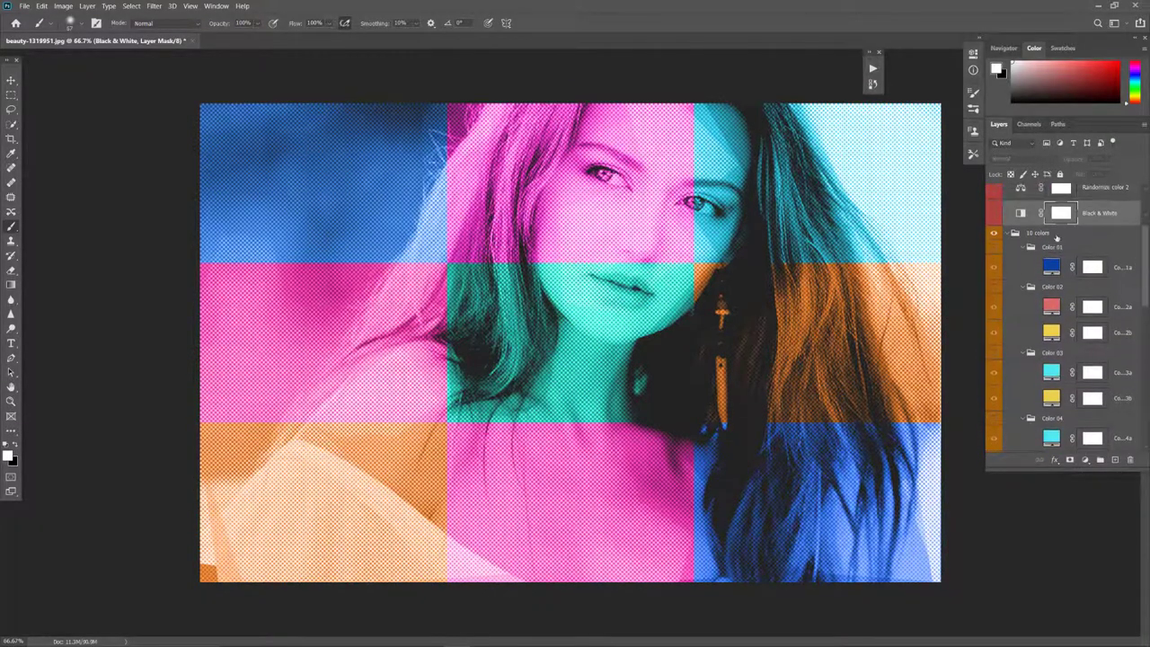
left_click(1009, 235)
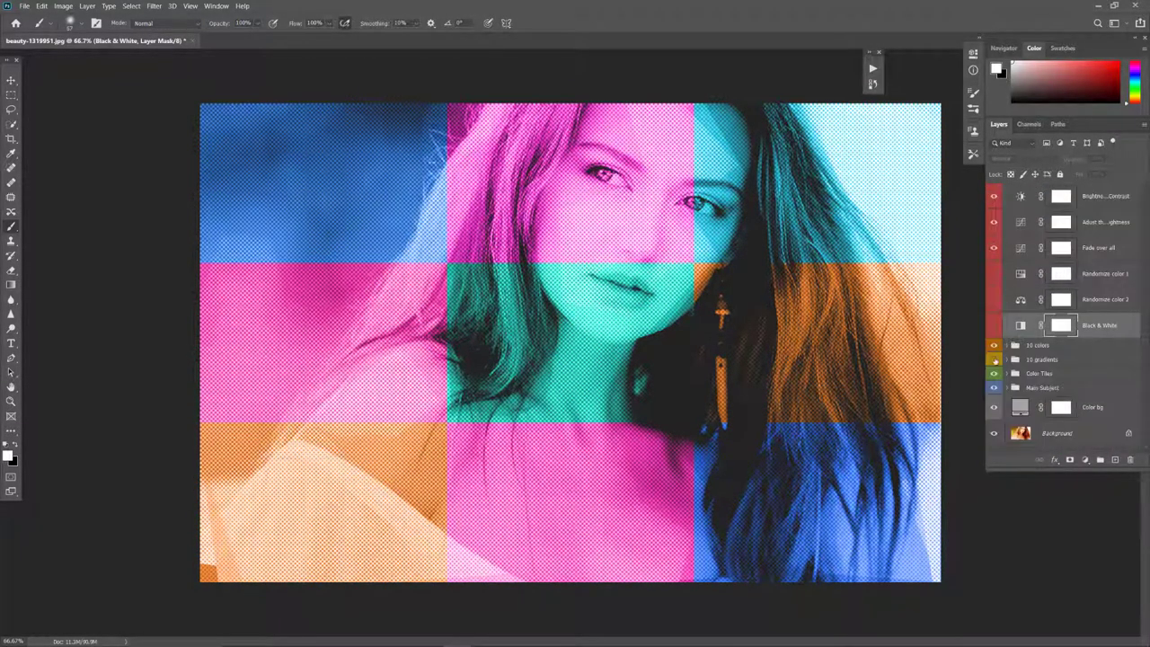
left_click(994, 359)
left_click(1009, 360)
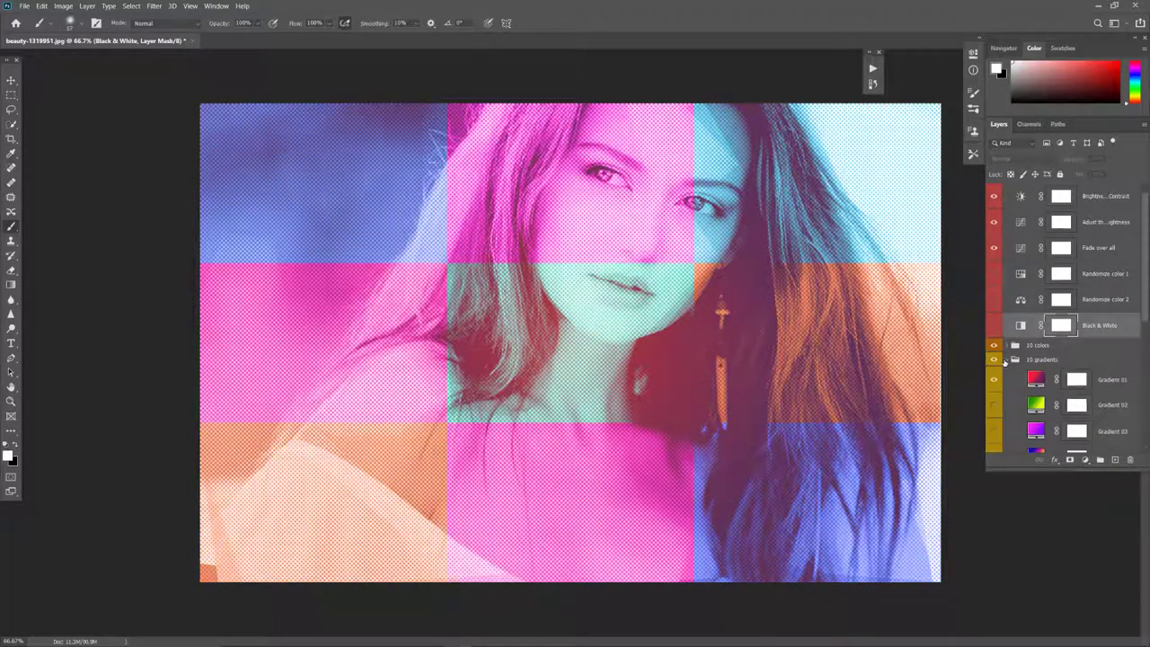
scroll(997, 270, "down", 2)
scroll(998, 231, "down", 2)
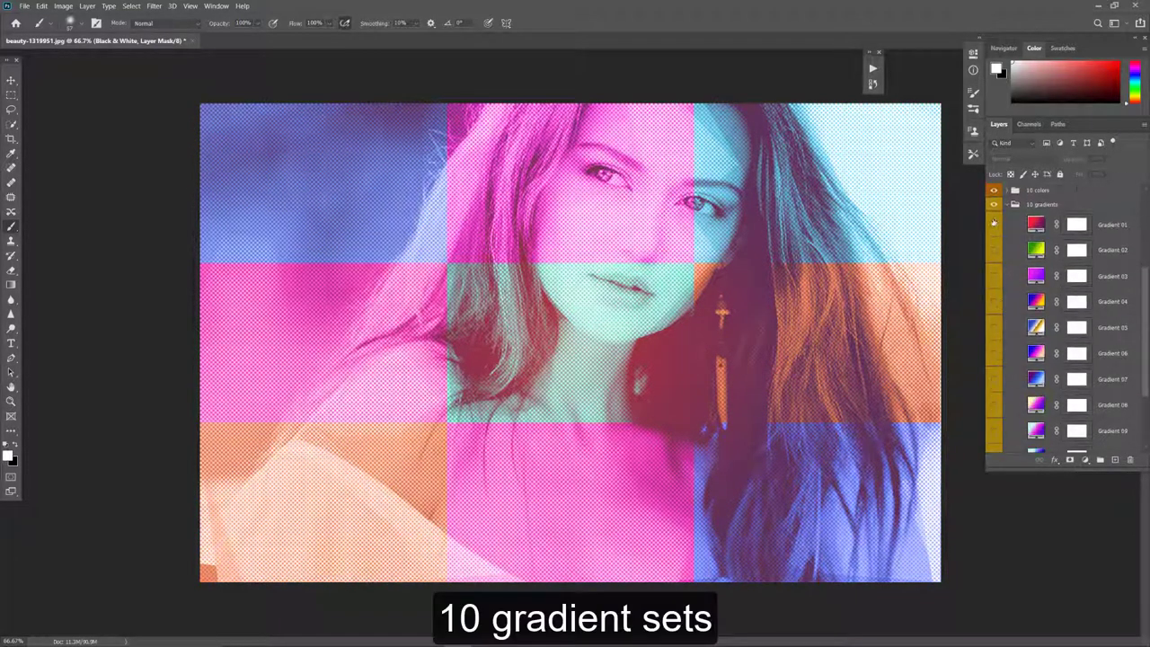
left_click(994, 224)
left_click(994, 250)
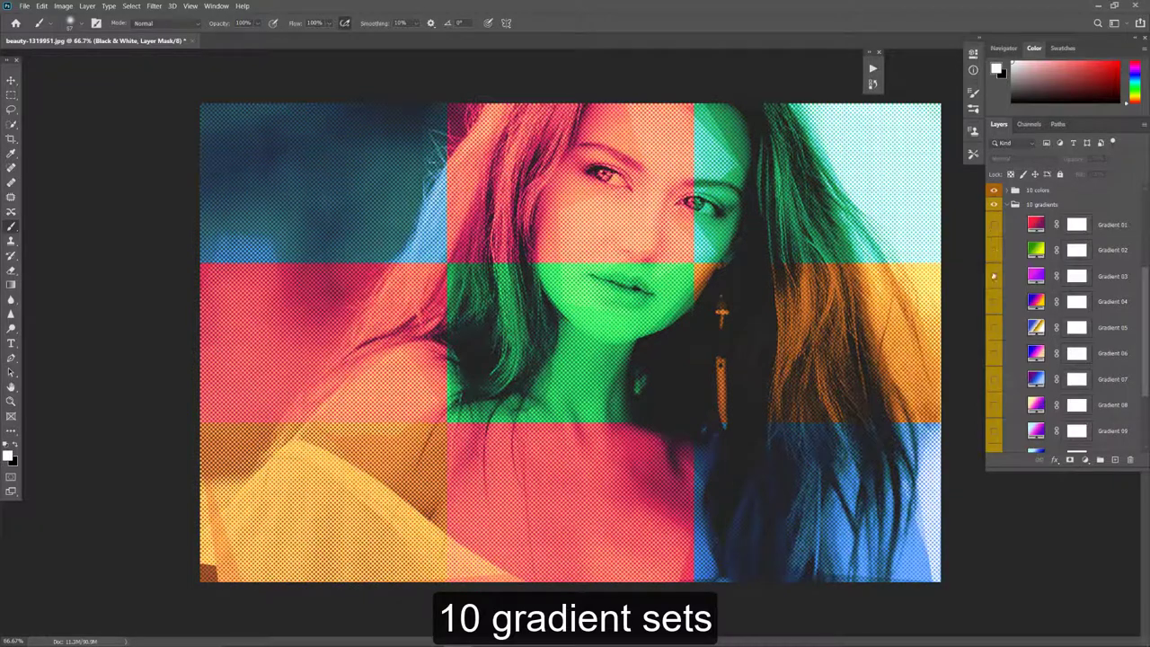
left_click(994, 275)
left_click(993, 302)
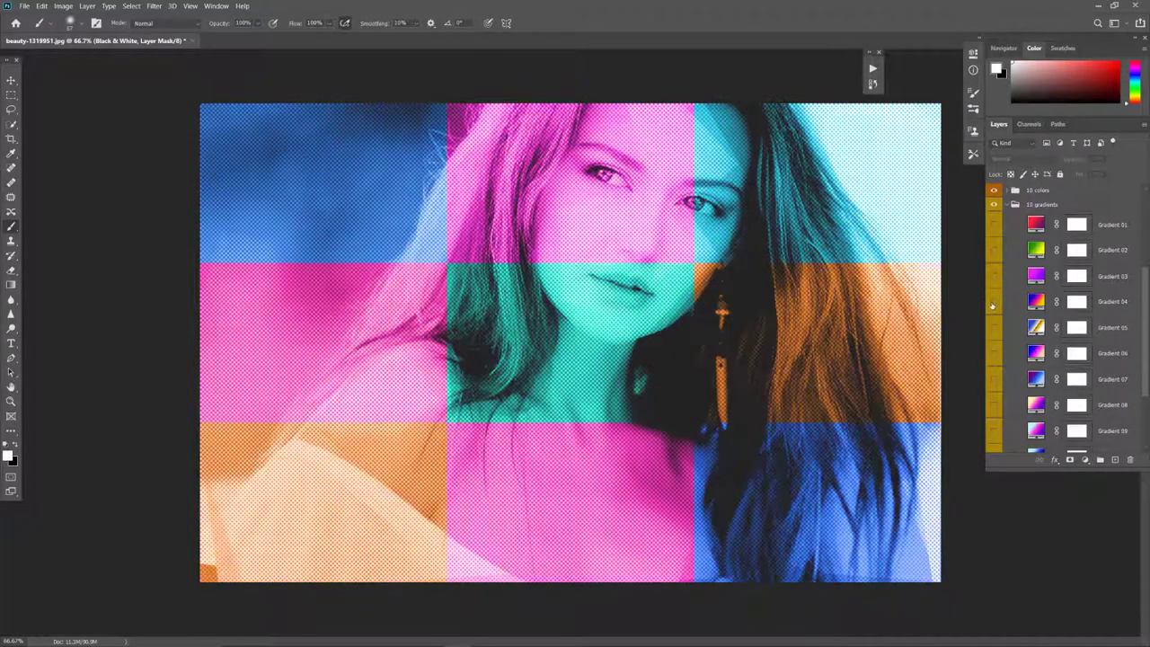
left_click(994, 303)
left_click(993, 329)
left_click(993, 329)
left_click(994, 353)
left_click(994, 353)
left_click(994, 381)
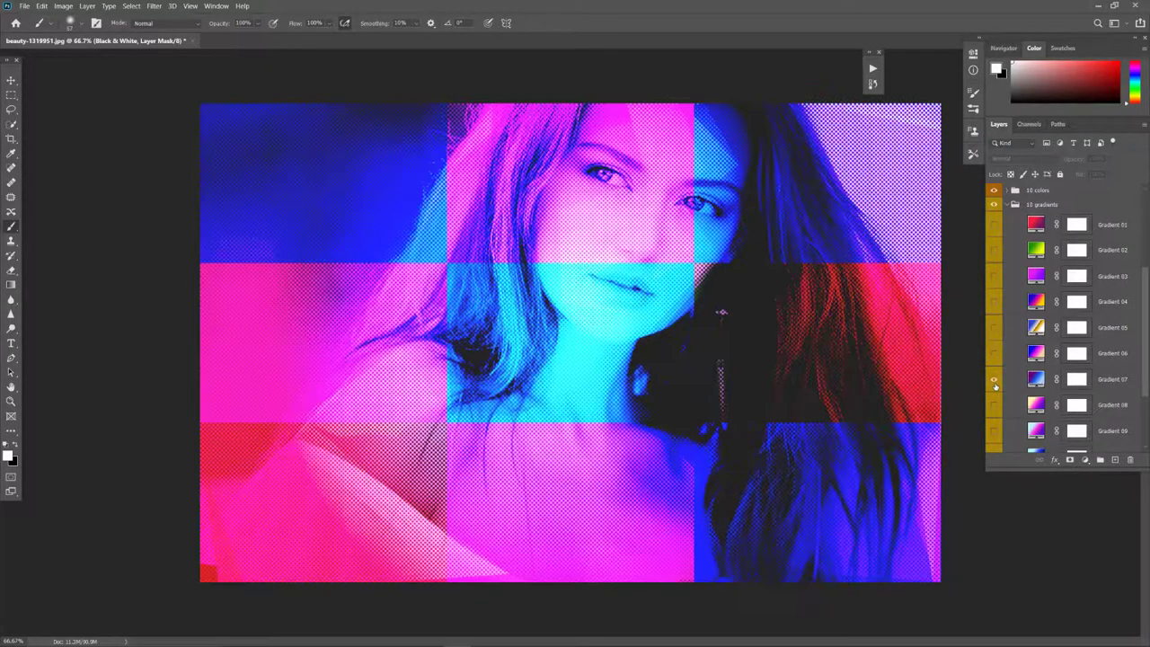
left_click(993, 409)
left_click(993, 407)
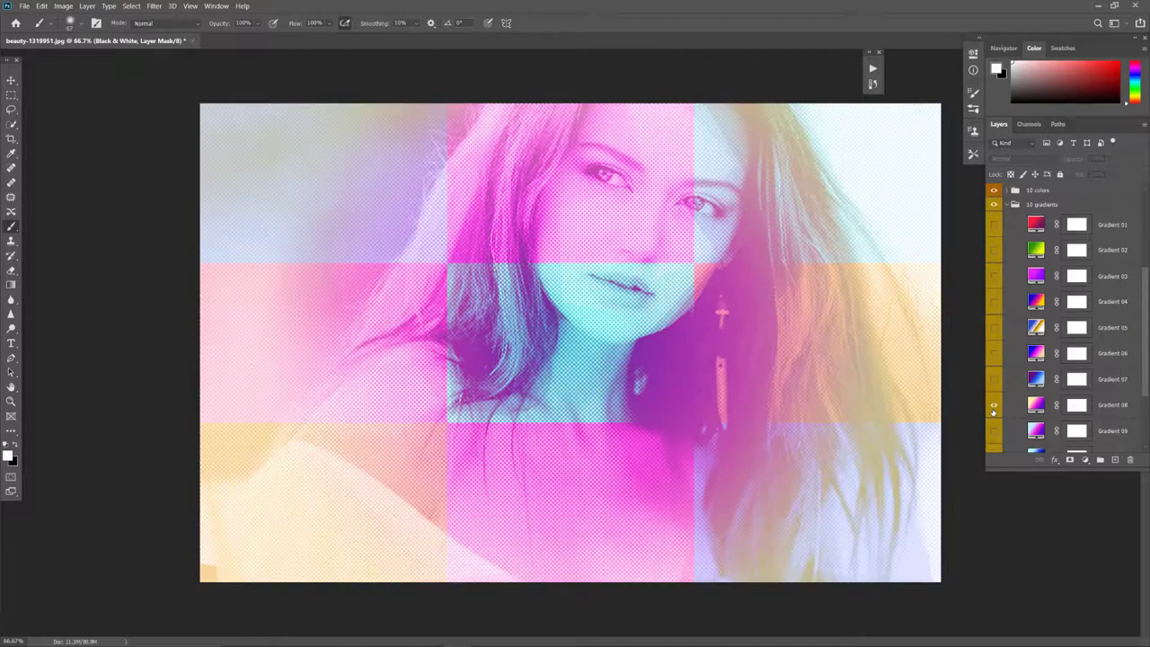
left_click(994, 408)
scroll(993, 411, "down", 2)
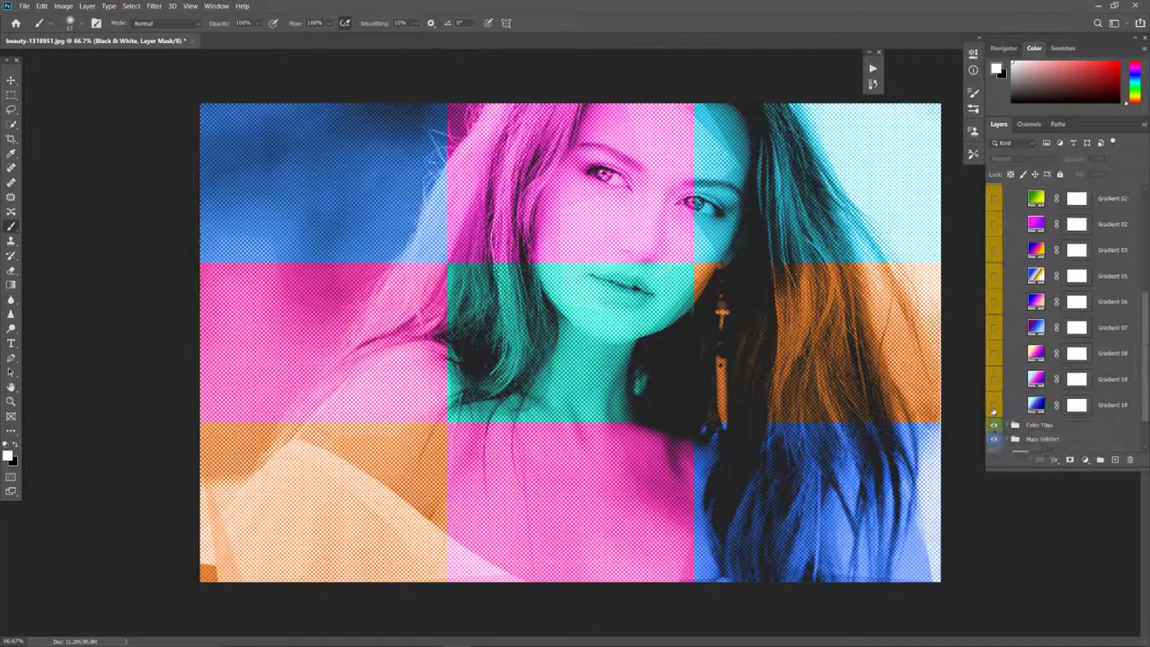
left_click(994, 408)
left_click(994, 408)
left_click(997, 382)
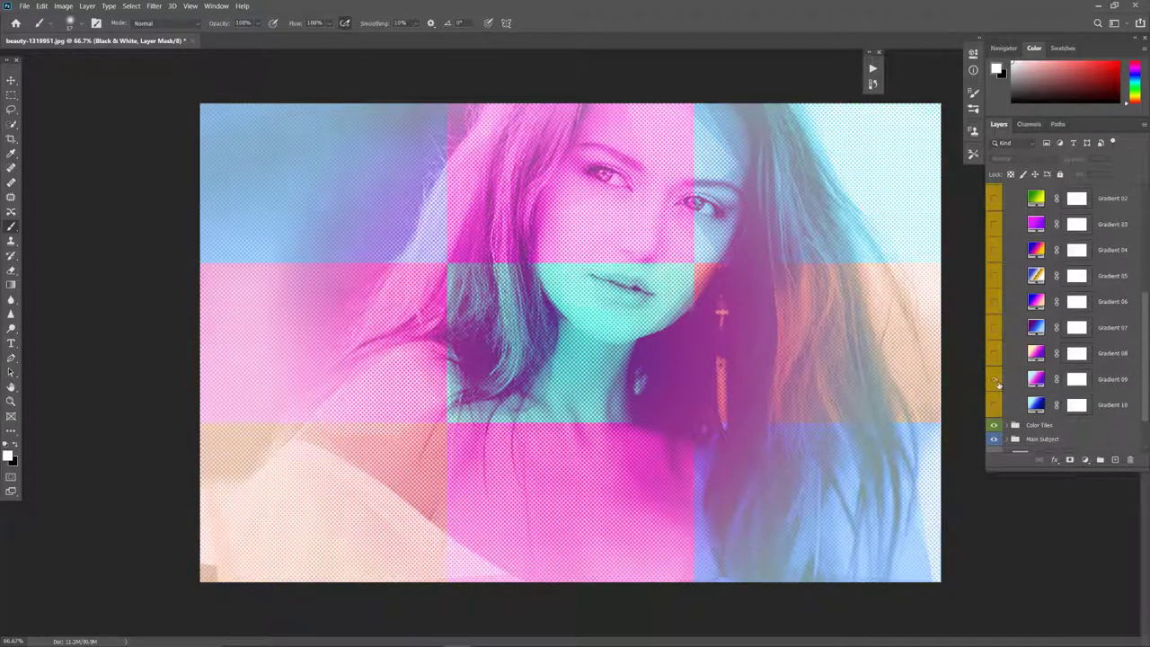
left_click(997, 382)
scroll(1014, 364, "up", 4)
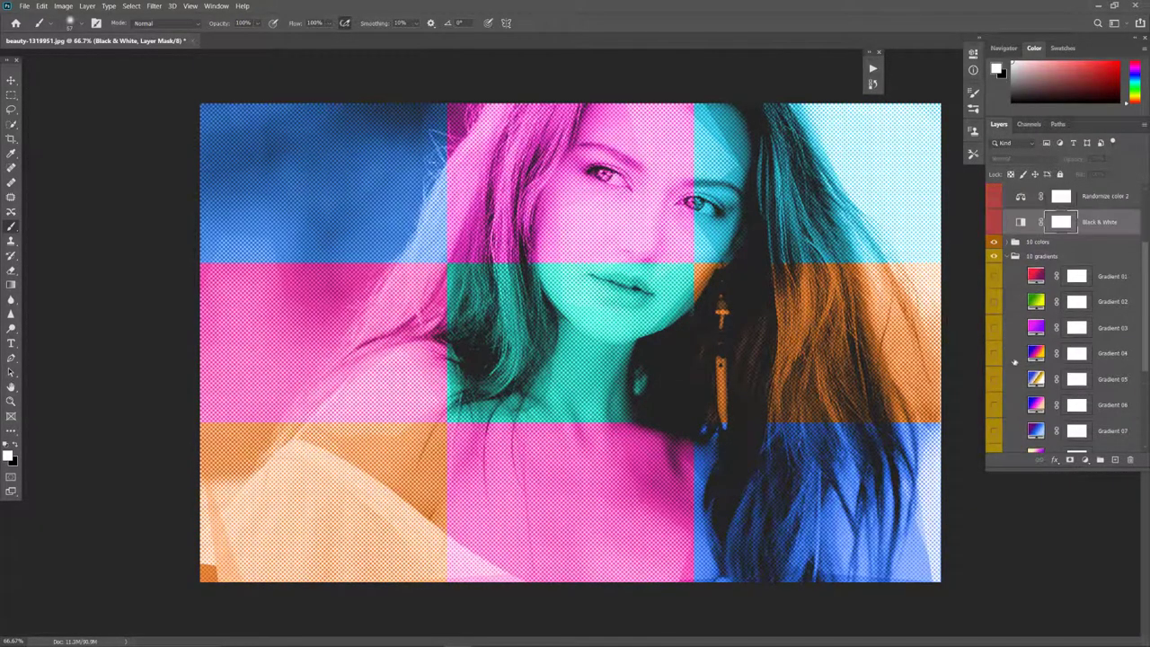
left_click(994, 276)
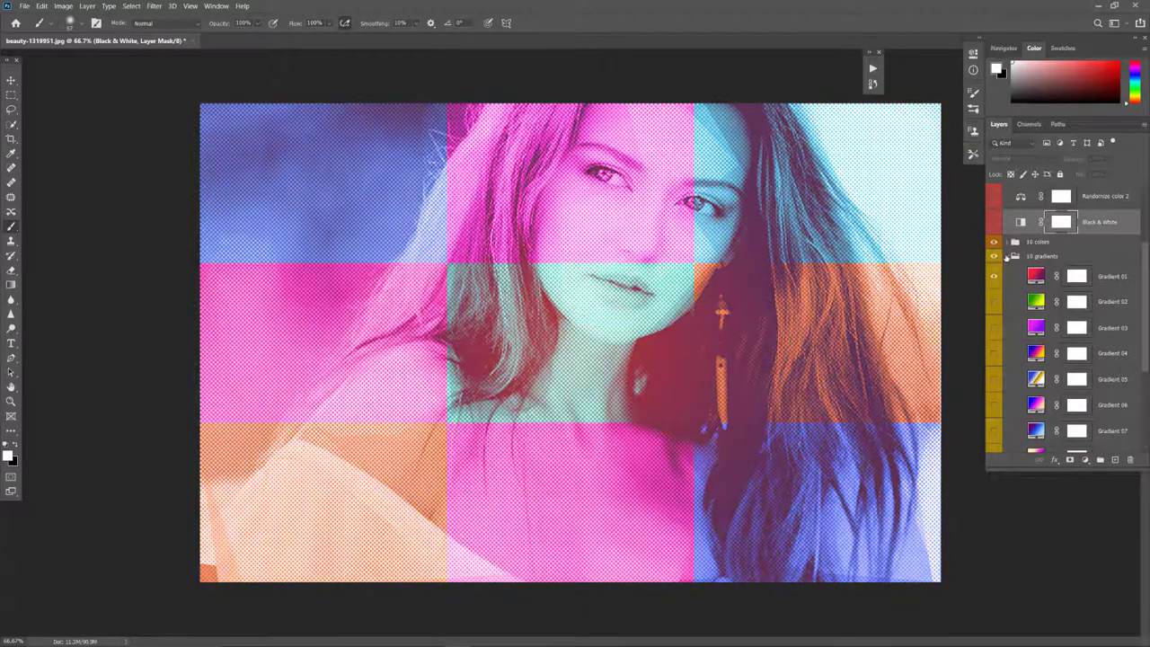
left_click(1006, 256)
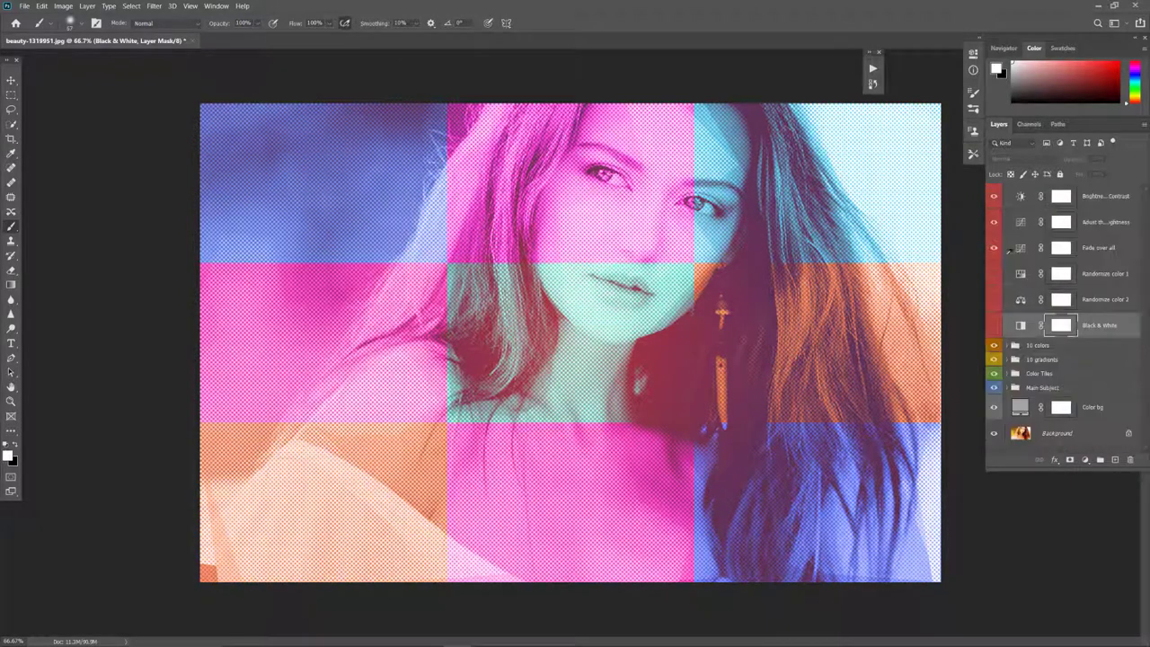
- Expand the Color Tiles group and toggle the top-left blue tile off and on
left_click(1007, 372)
scroll(1007, 375, "down", 2)
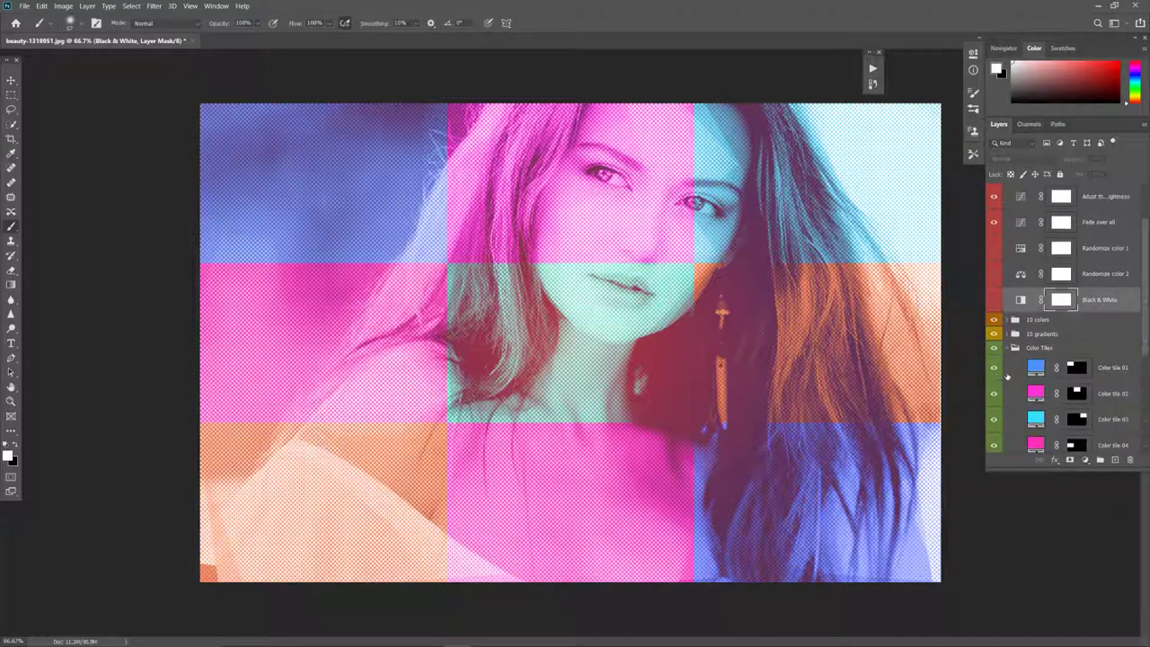
scroll(1007, 376, "down", 3)
scroll(1007, 376, "down", 2)
scroll(1008, 367, "up", 3)
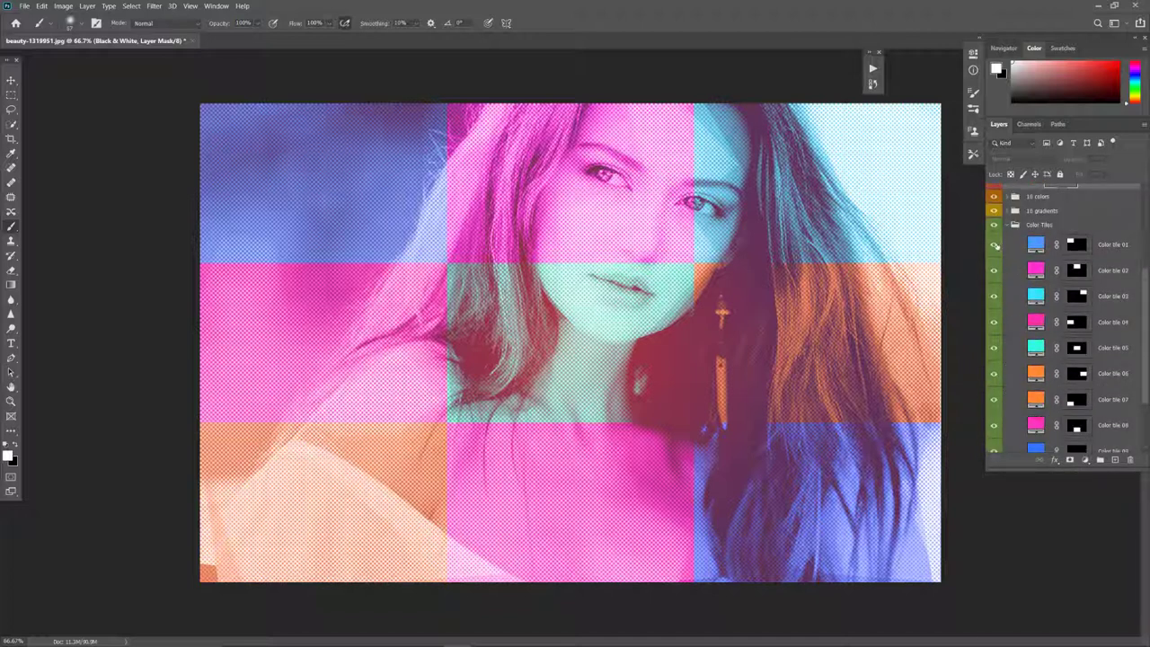
left_click(993, 245)
left_click(994, 245)
- Toggle the top-middle pink tile off and on, then make Color tile 05 visible
left_click(994, 270)
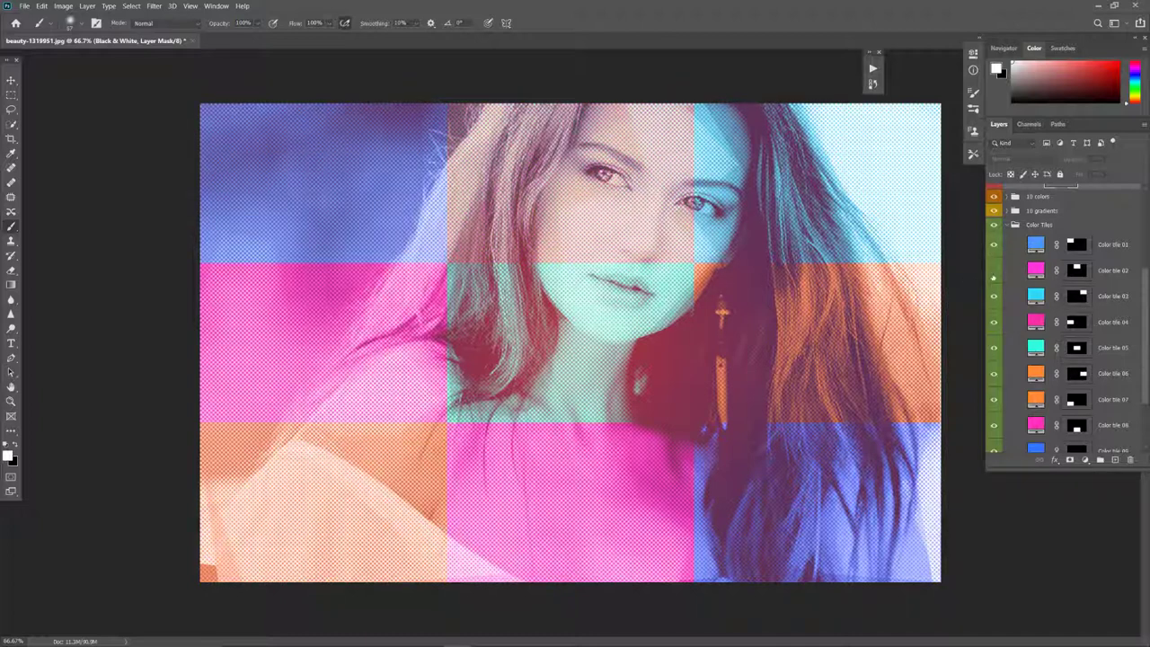
left_click(994, 271)
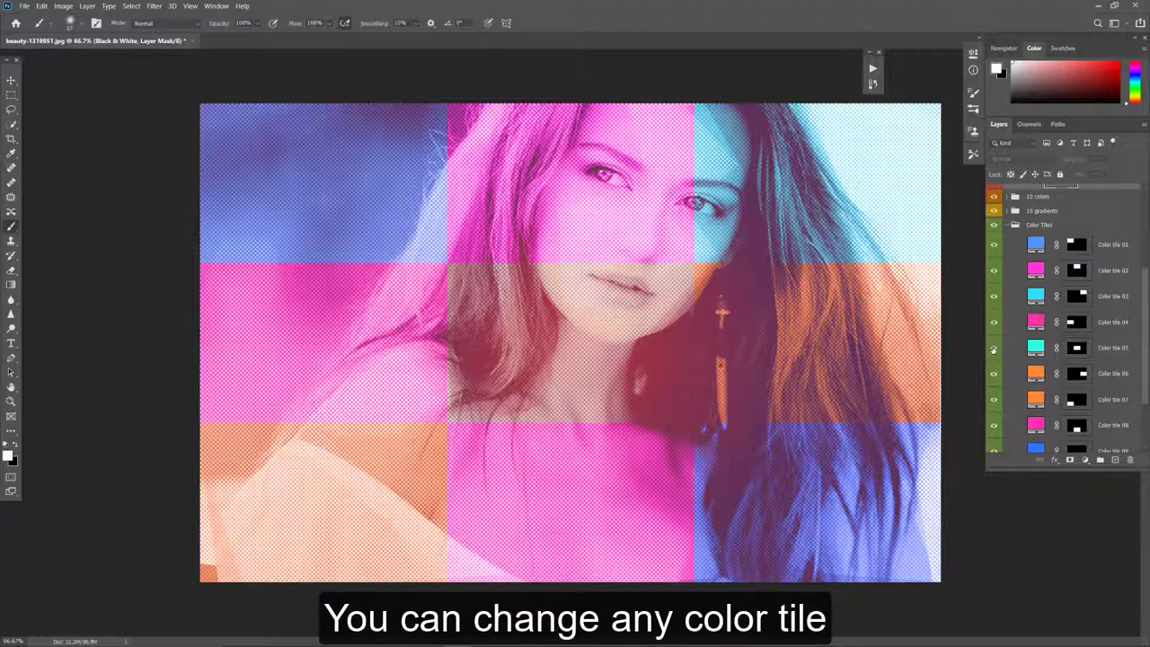
left_click(994, 349)
- Recolour Color tile 05, the centre tile, yellow
double_click(1035, 346)
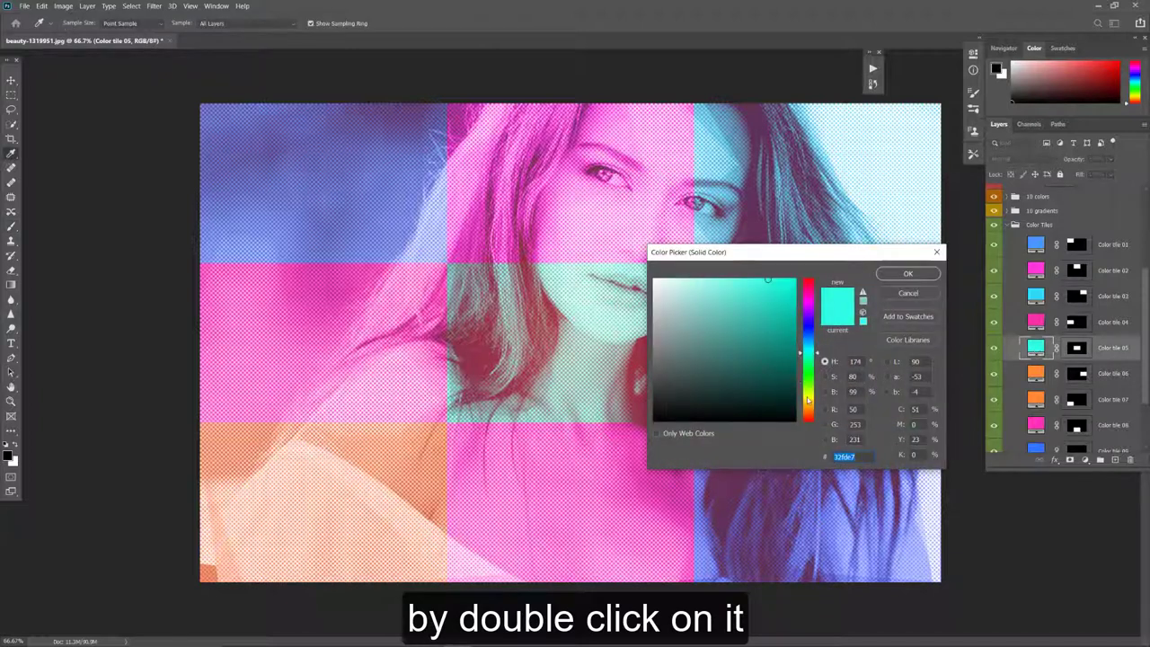
left_click(808, 400)
left_click_drag(799, 260, 913, 220)
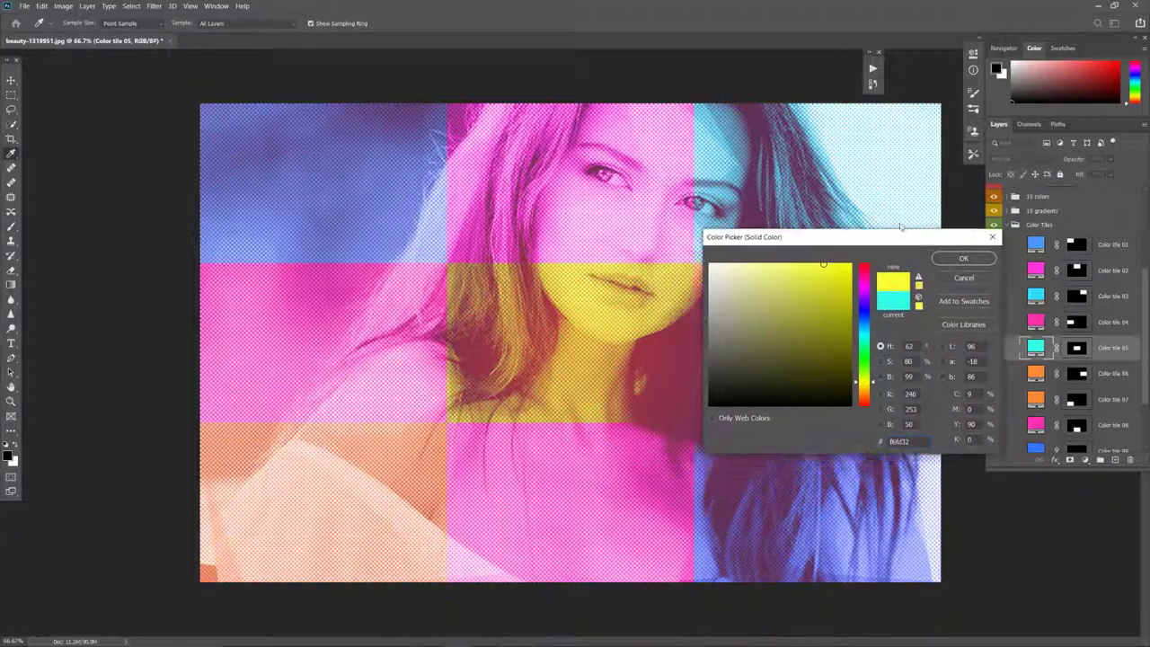
left_click_drag(926, 275, 921, 360)
left_click(1020, 236)
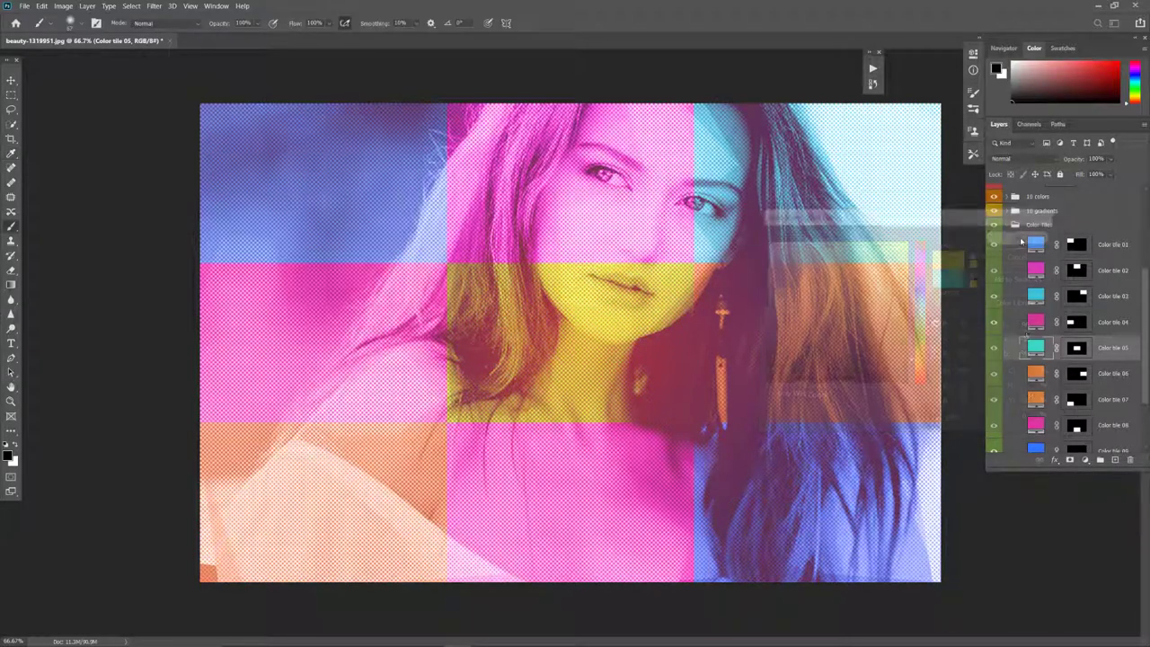
- Recolour Color tile 08, the bottom-middle tile, muted olive green (648836)
scroll(1030, 359, "down", 1)
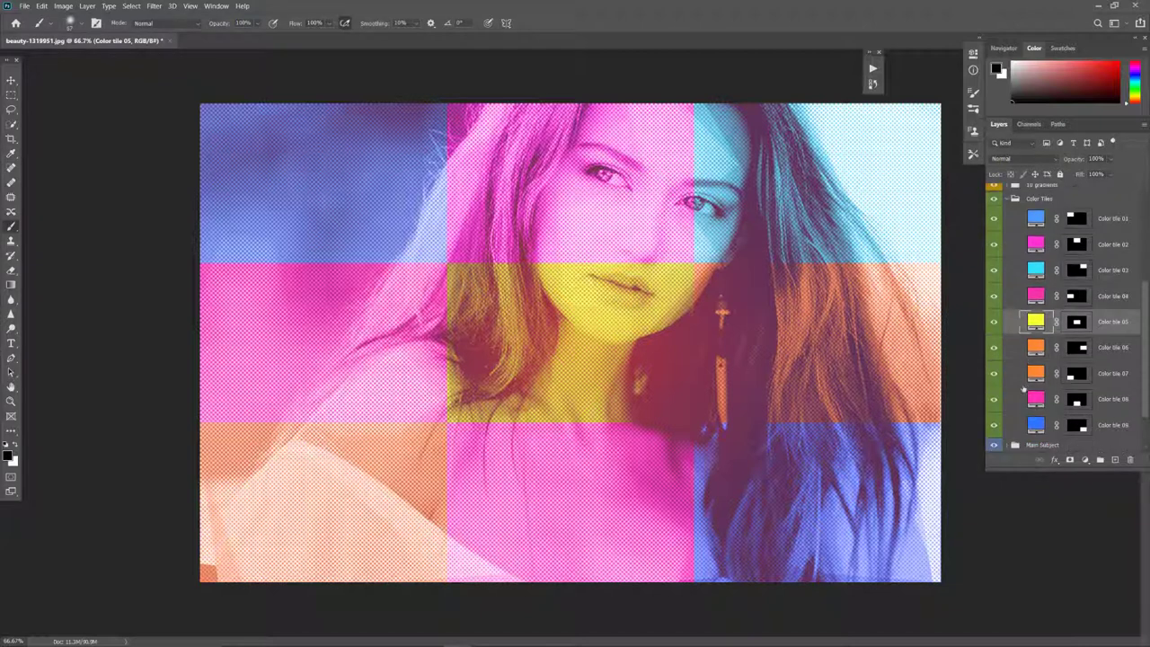
double_click(1036, 400)
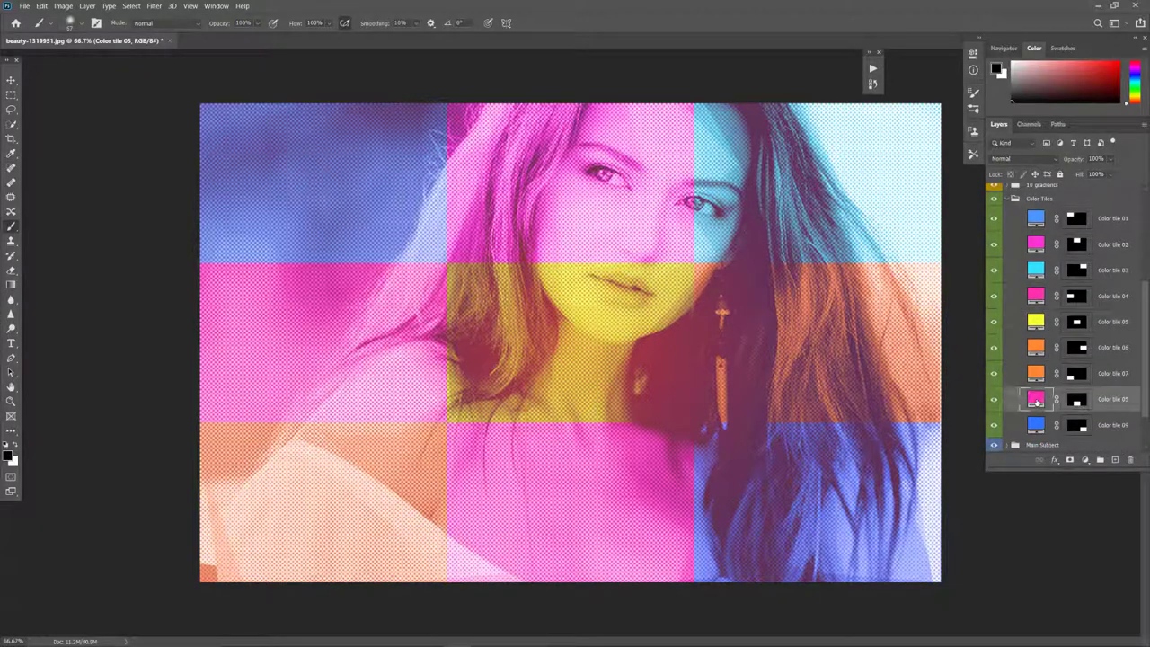
left_click_drag(926, 301, 924, 268)
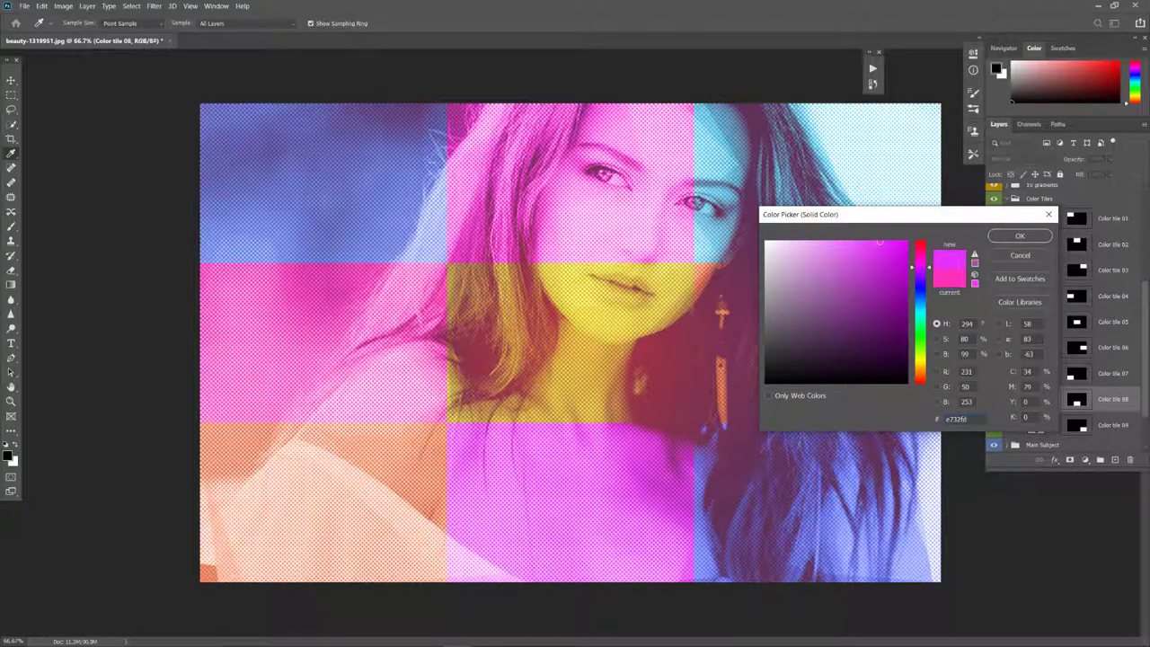
left_click(920, 371)
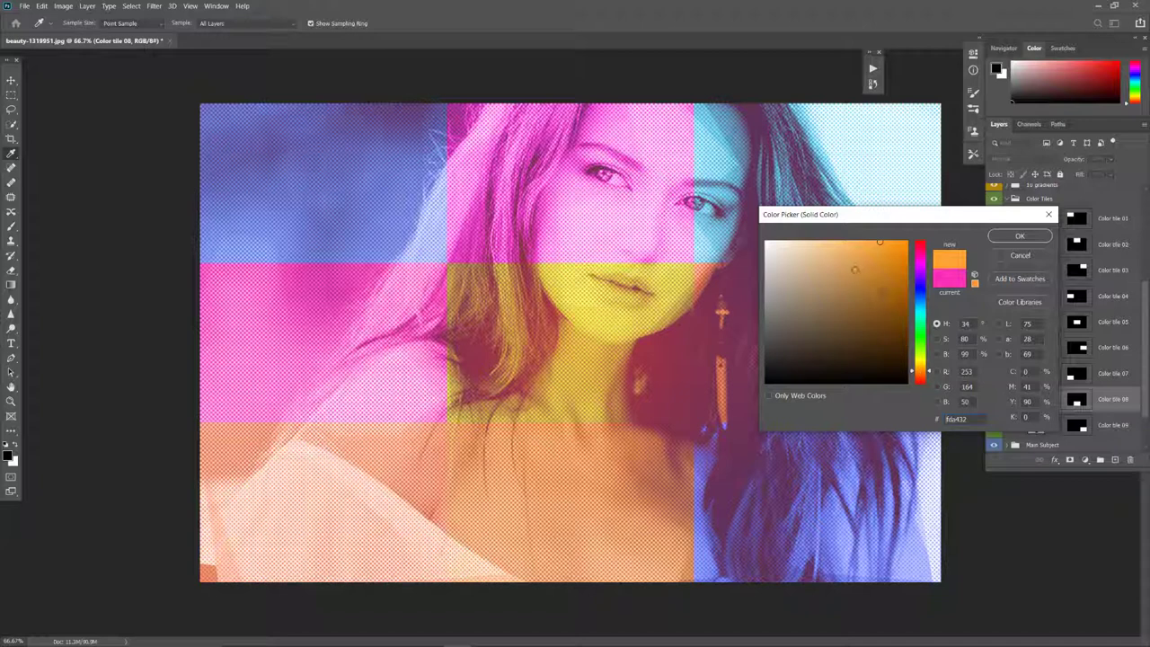
left_click_drag(855, 270, 905, 302)
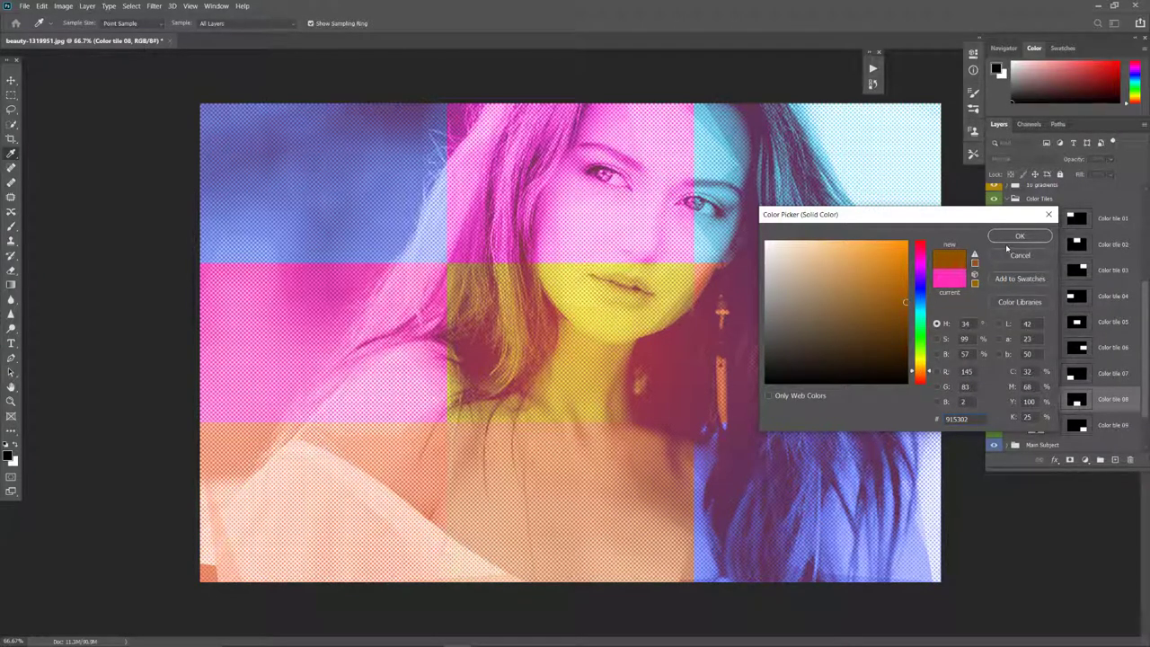
left_click_drag(920, 334, 920, 351)
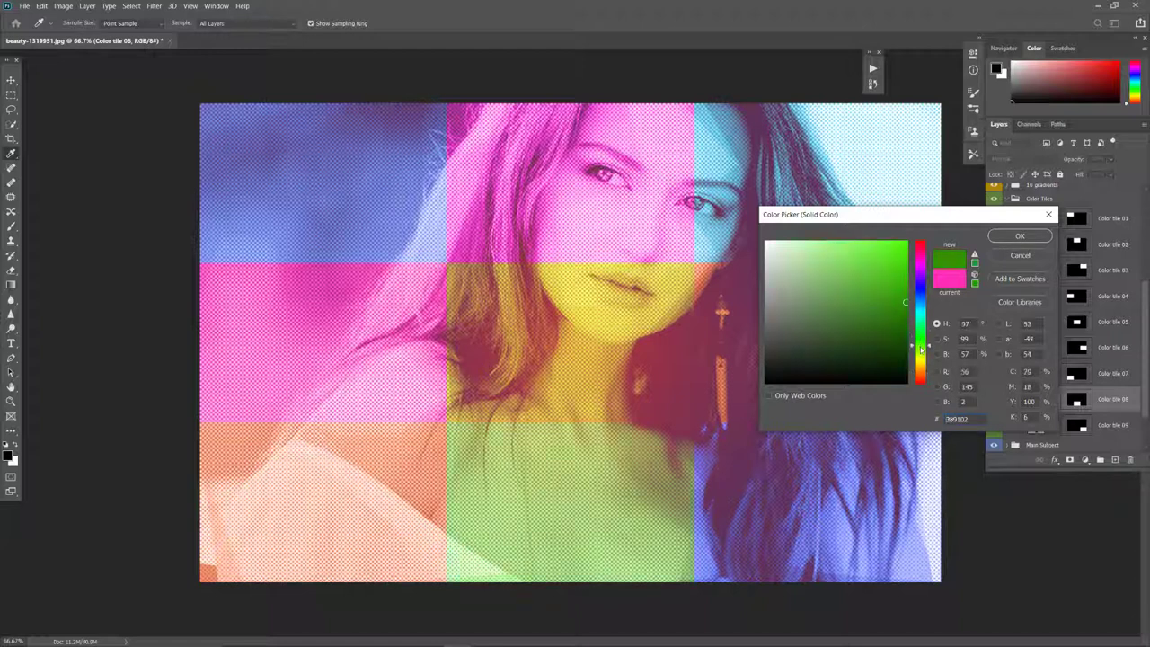
left_click(851, 307)
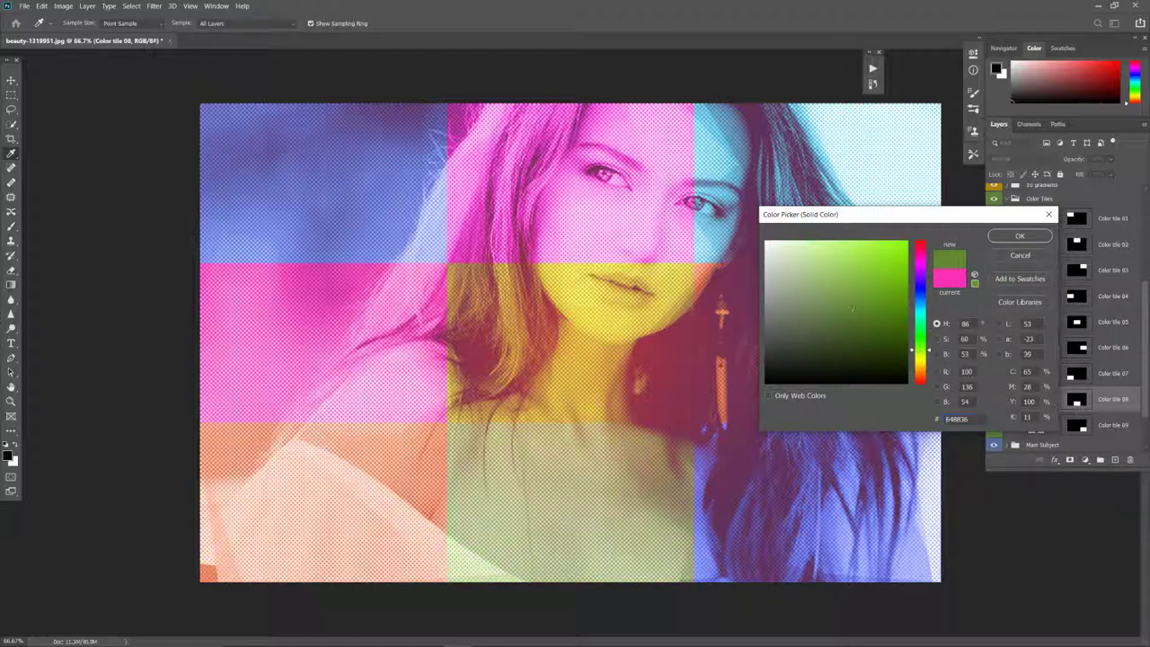
left_click(1018, 237)
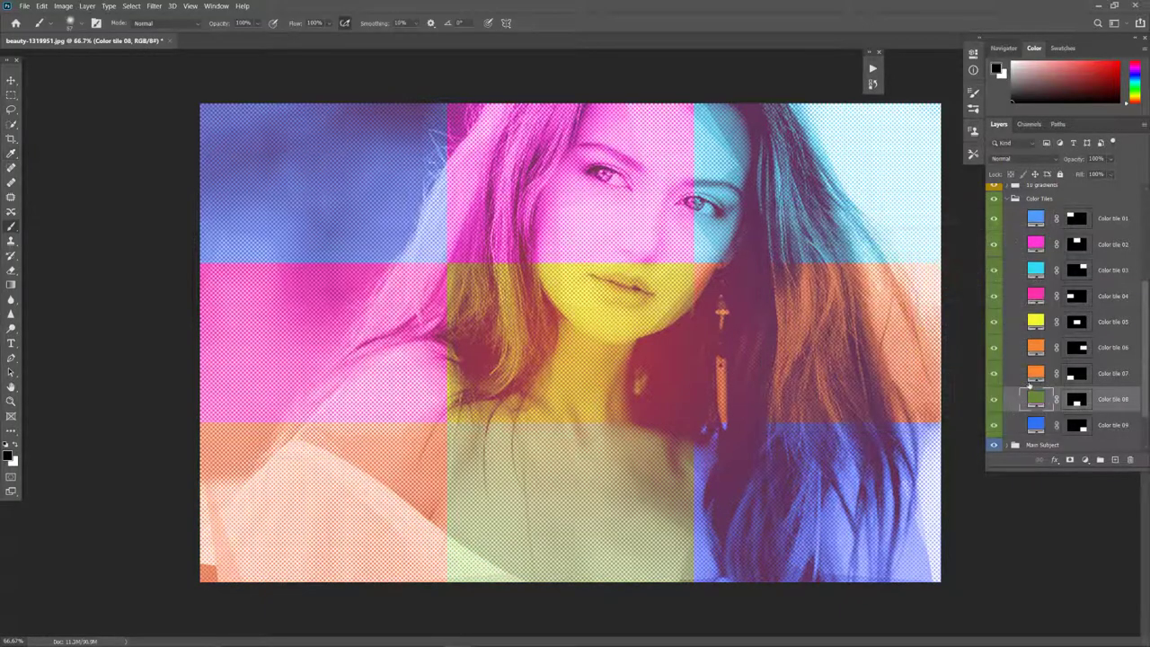
scroll(1030, 385, "down", 1)
scroll(1029, 385, "up", 2)
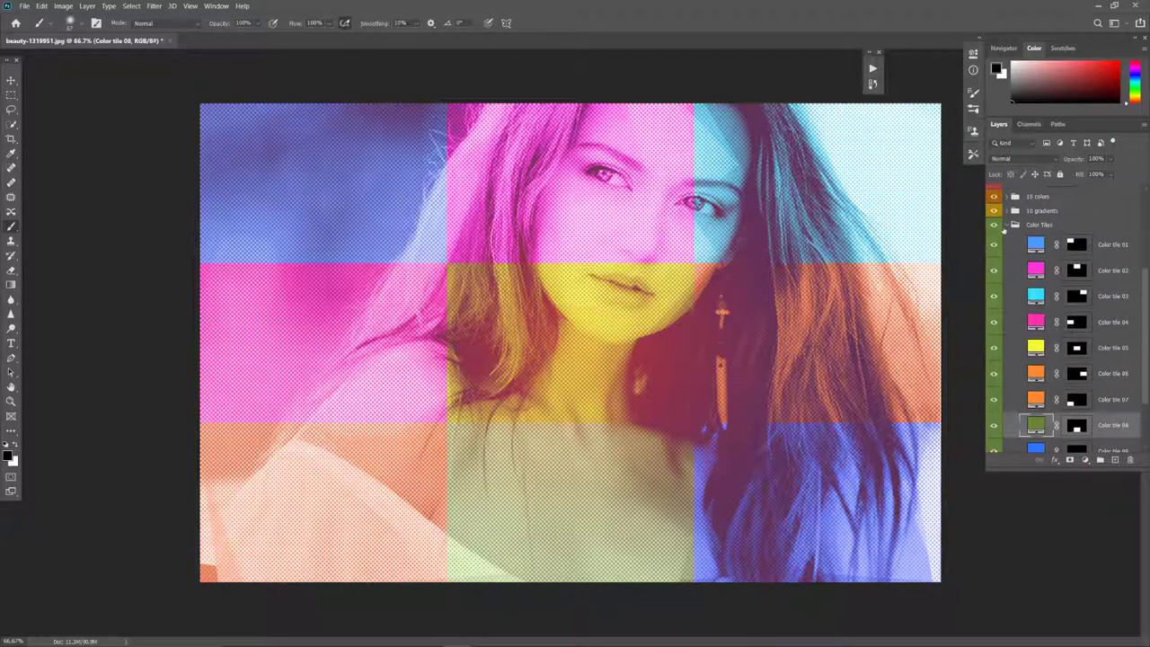
- Collapse the Color Tiles group and expand the Main Subject group
left_click(1008, 225)
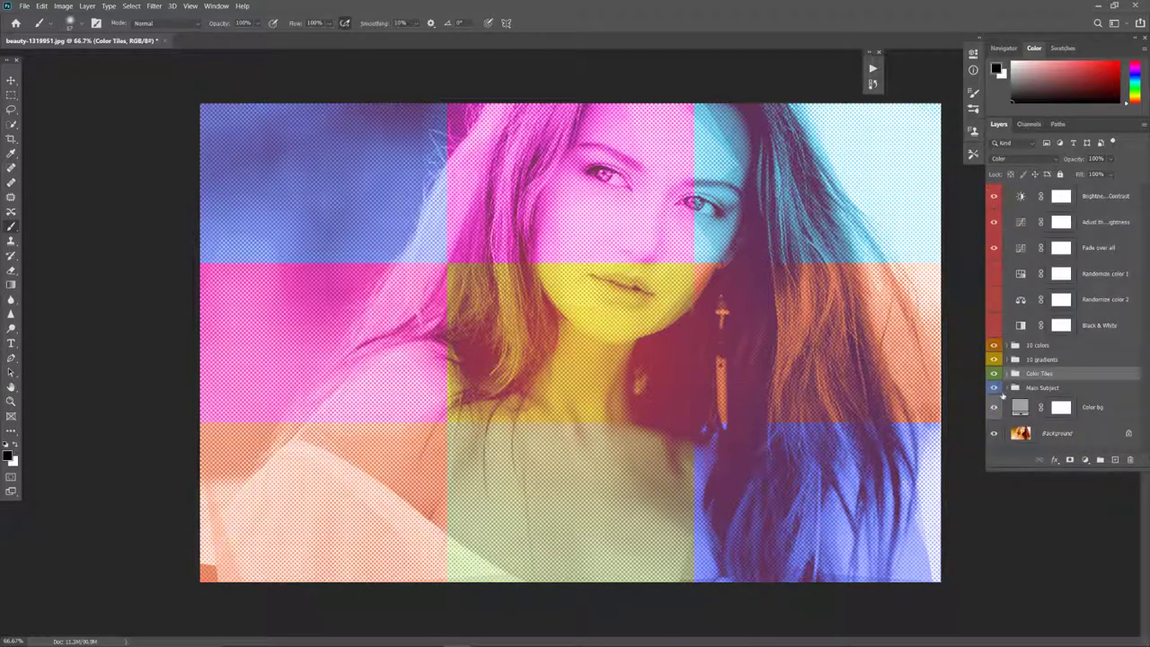
left_click(1007, 388)
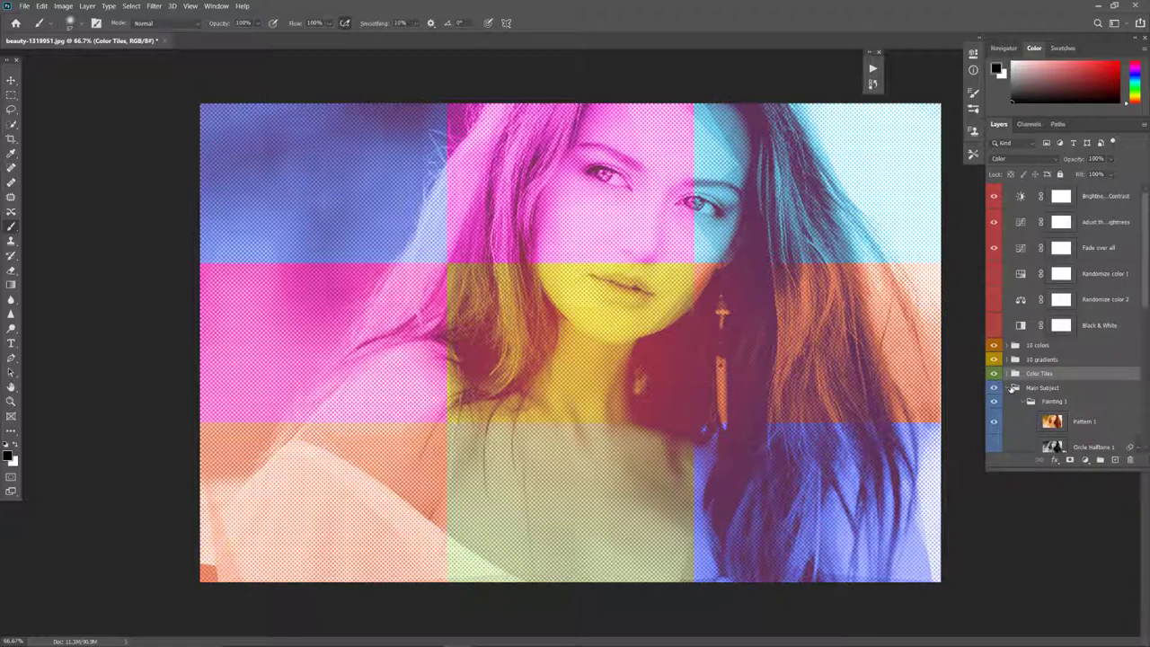
scroll(1013, 388, "down", 3)
scroll(1012, 386, "down", 3)
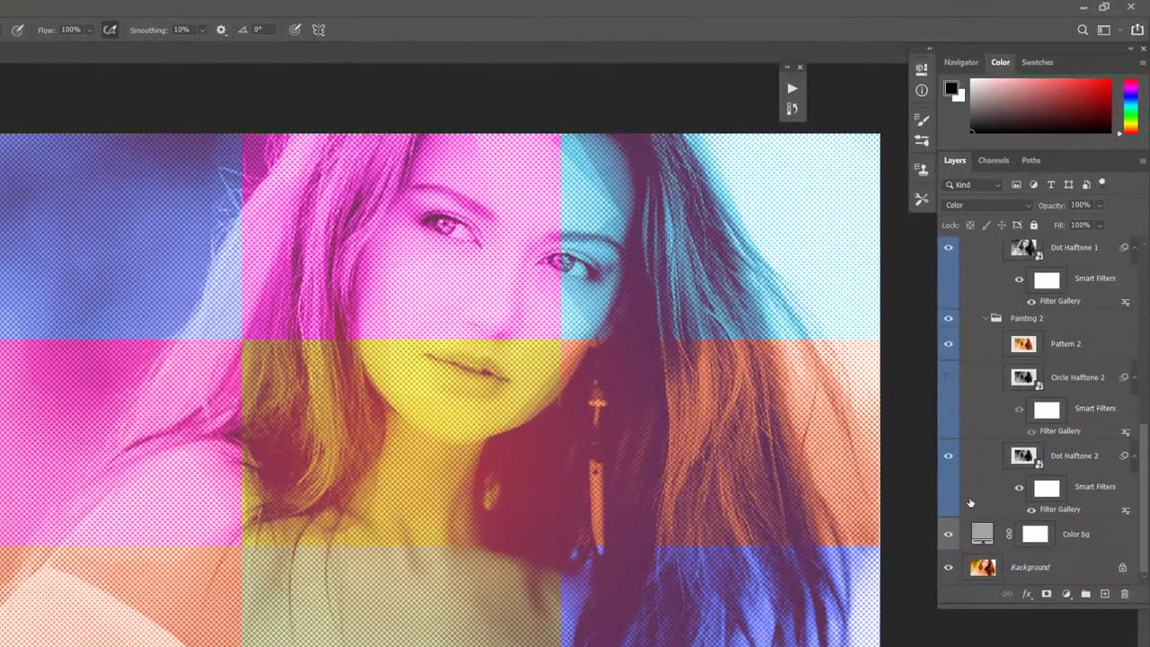
scroll(970, 504, "up", 3)
scroll(988, 377, "up", 3)
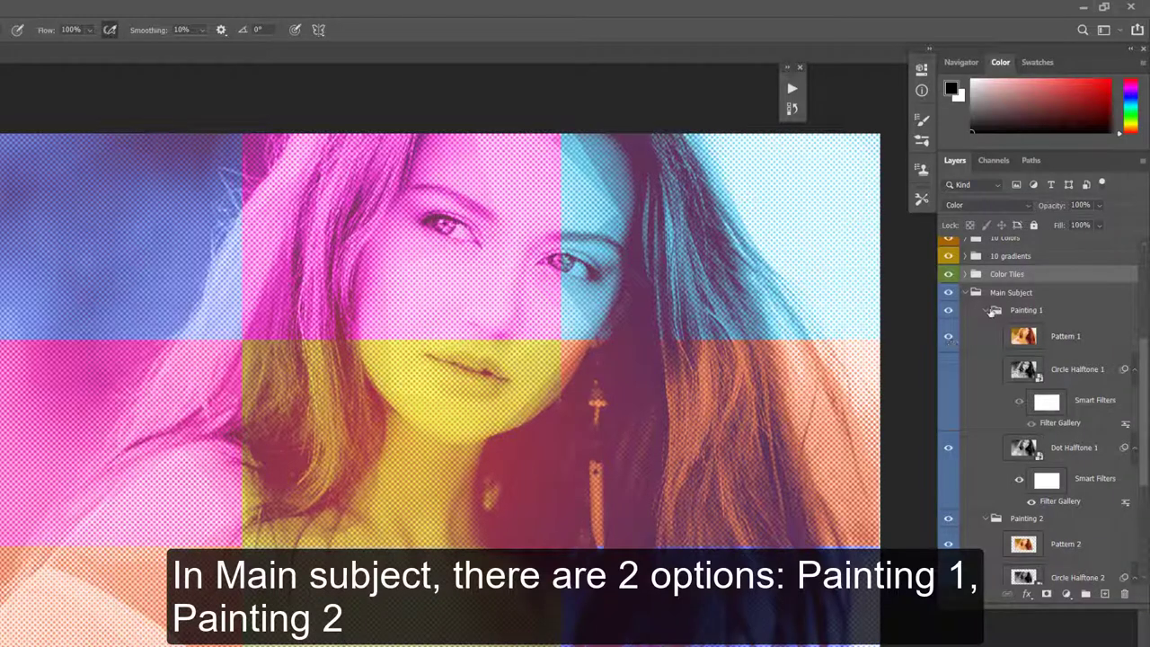
- Collapse Painting 2 and toggle Pattern 1's visibility off and back on
left_click(987, 520)
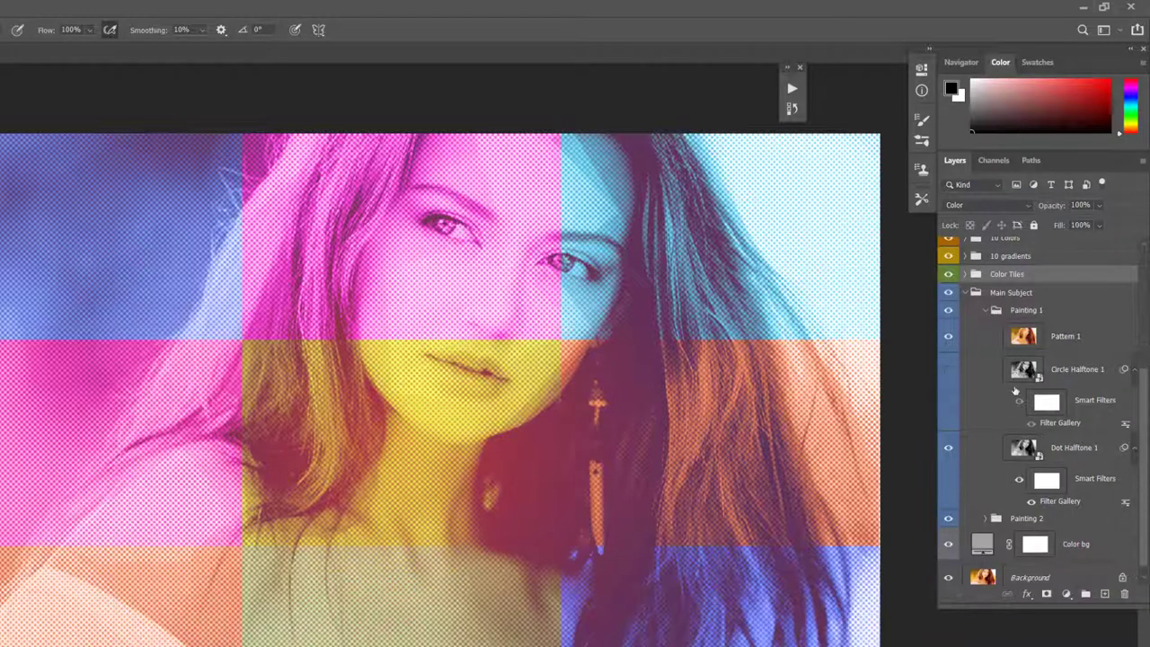
left_click(945, 336)
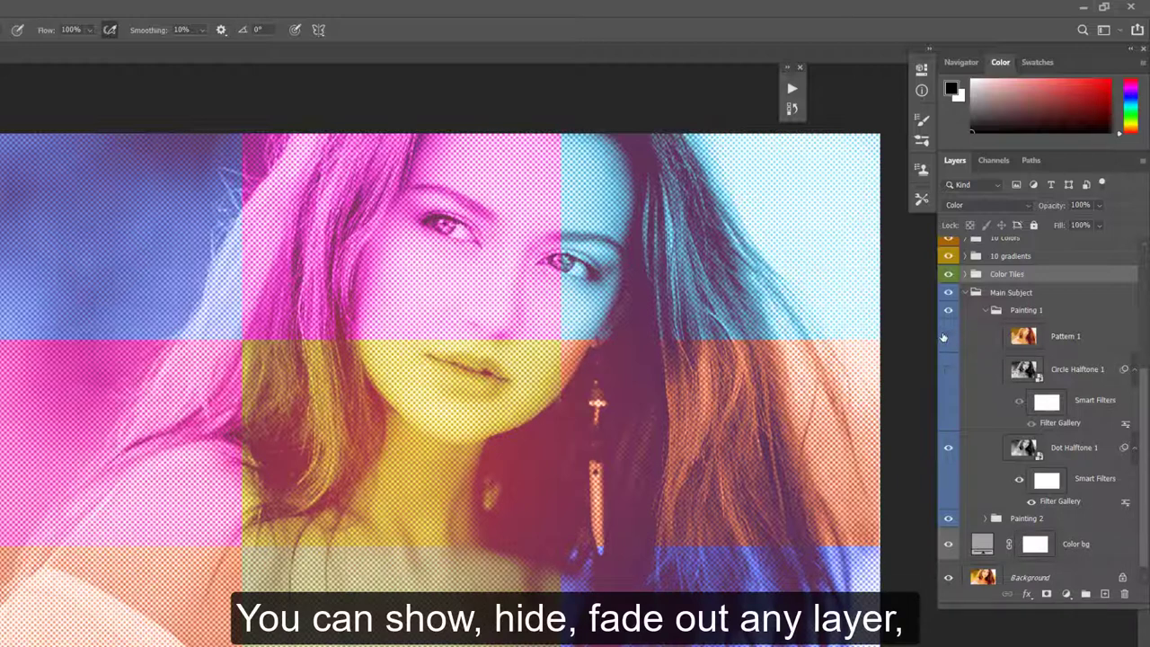
left_click(945, 337)
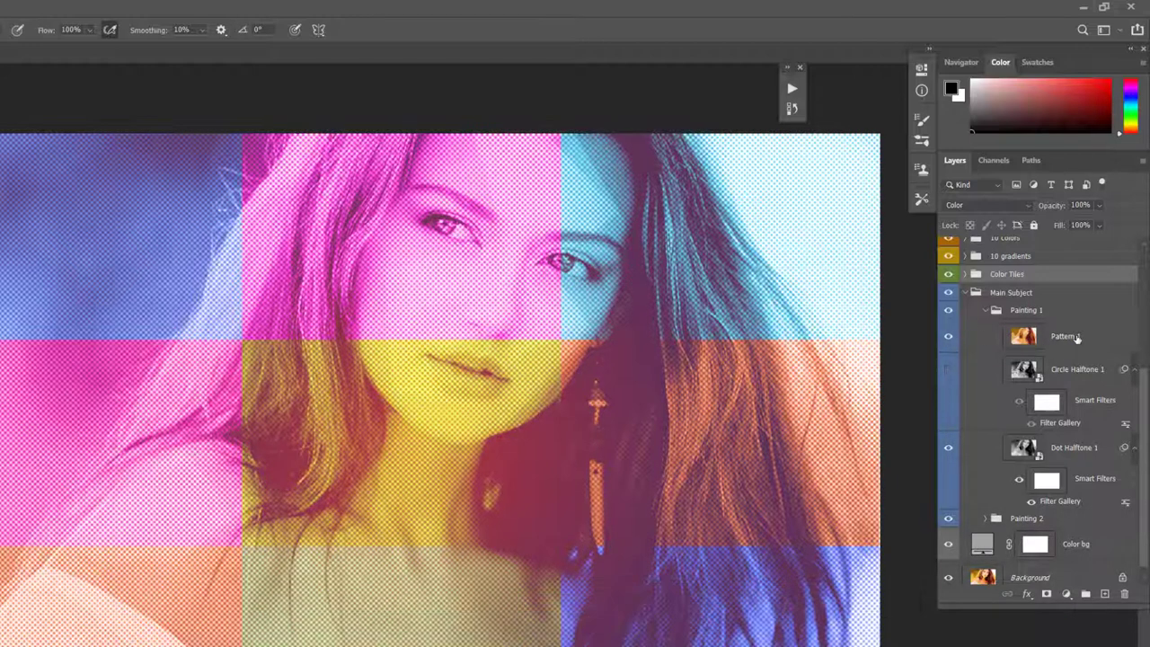
- Set the Pattern 1 layer's opacity to 47%
left_click(1077, 340)
mouse_move(1033, 207)
left_mouse_down()
mouse_move(1114, 213)
mouse_move(897, 212)
left_mouse_up()
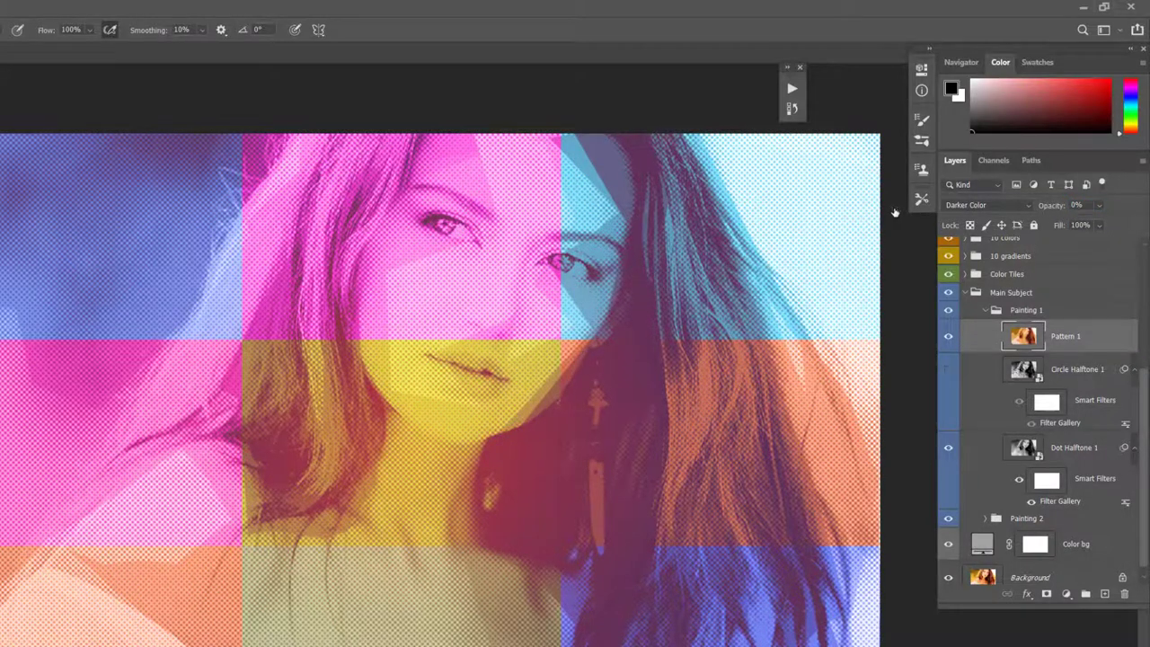
left_click_drag(1053, 209, 1059, 210)
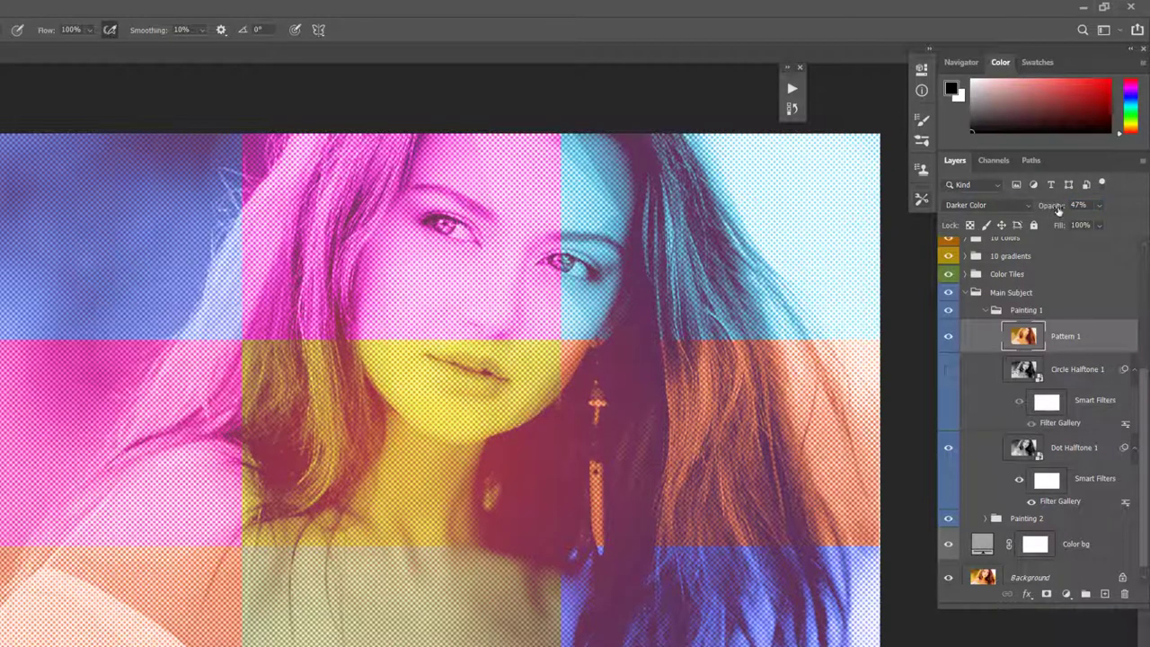
- Turn on Circle Halftone 1, comparing it briefly with the dot texture
left_click(948, 370)
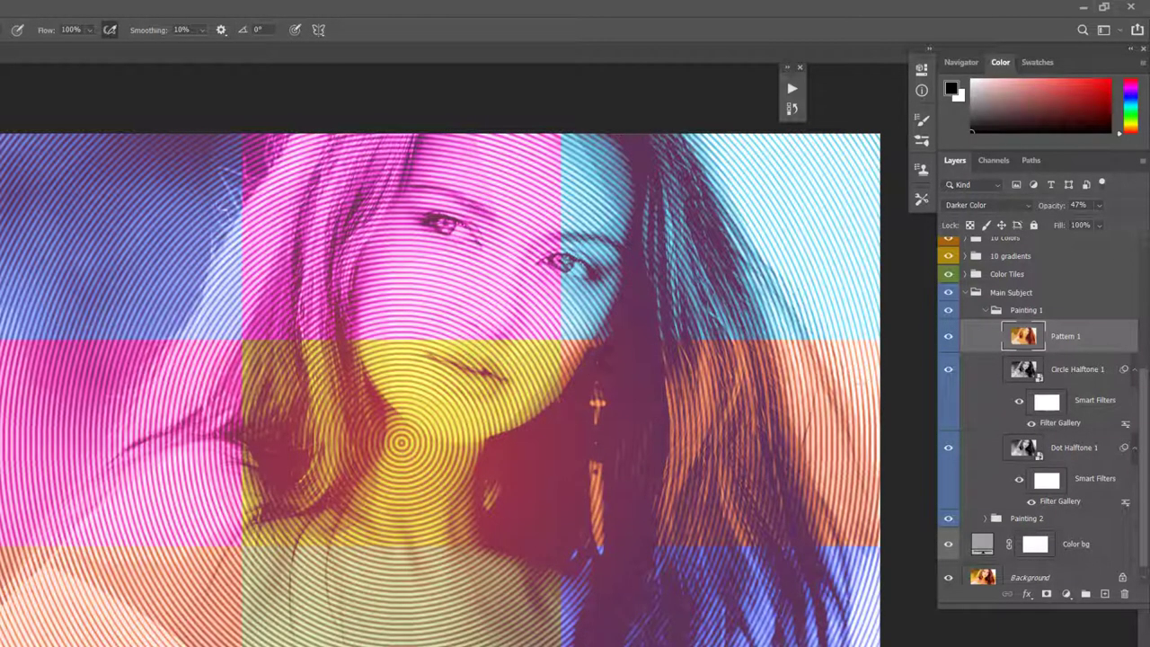
left_click(950, 371)
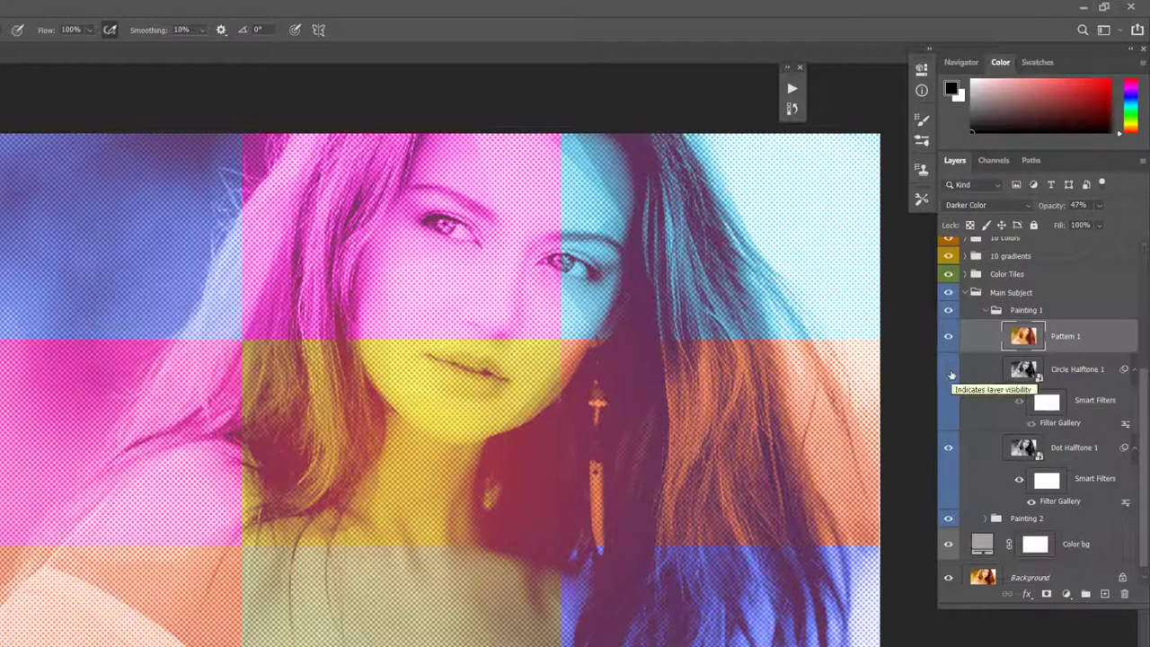
left_click(950, 371)
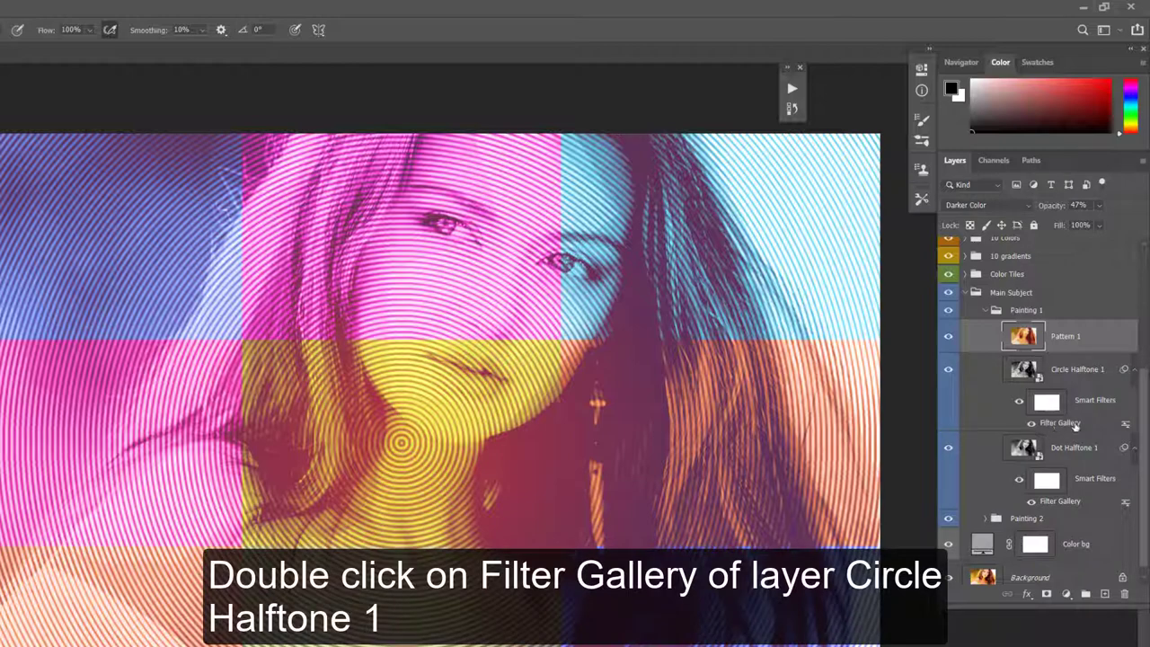
- Retune Circle Halftone 1's Circle Halftone Pattern to size 1 with higher contrast, and apply
double_click(1075, 426)
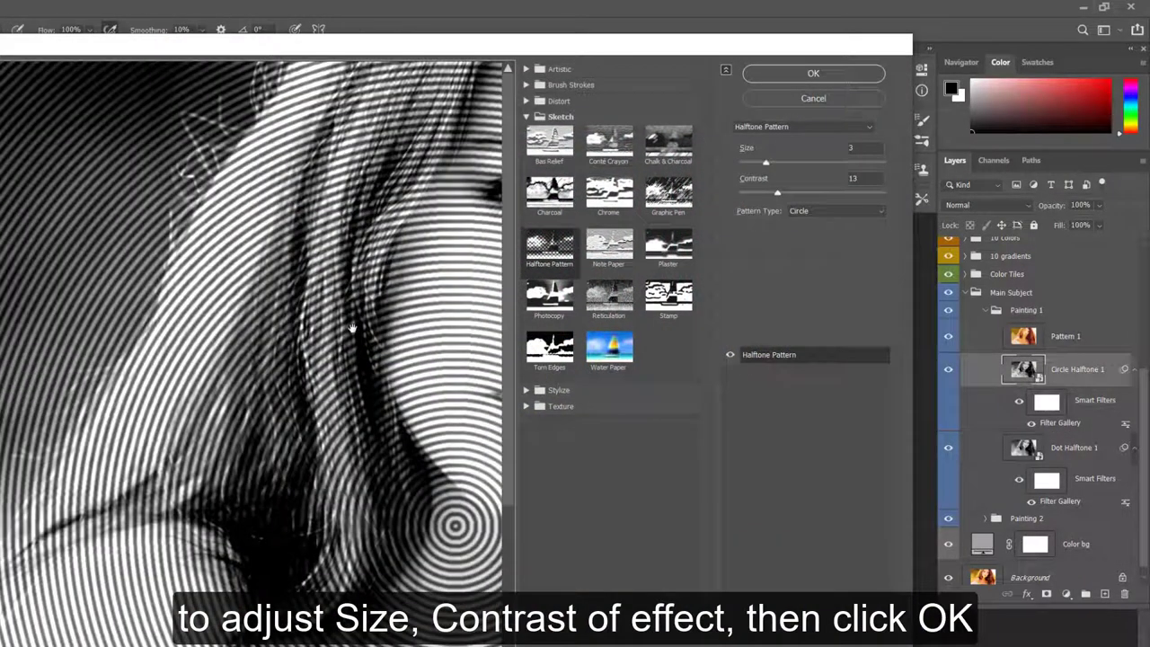
left_click_drag(352, 329, 154, 309)
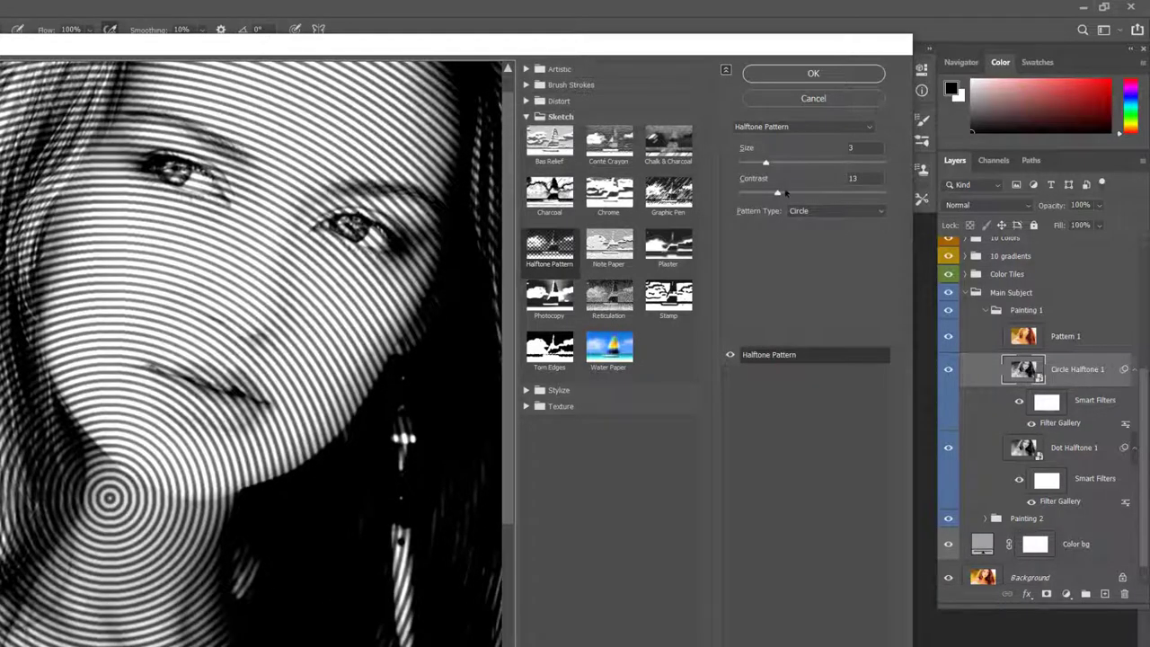
left_click_drag(766, 163, 826, 163)
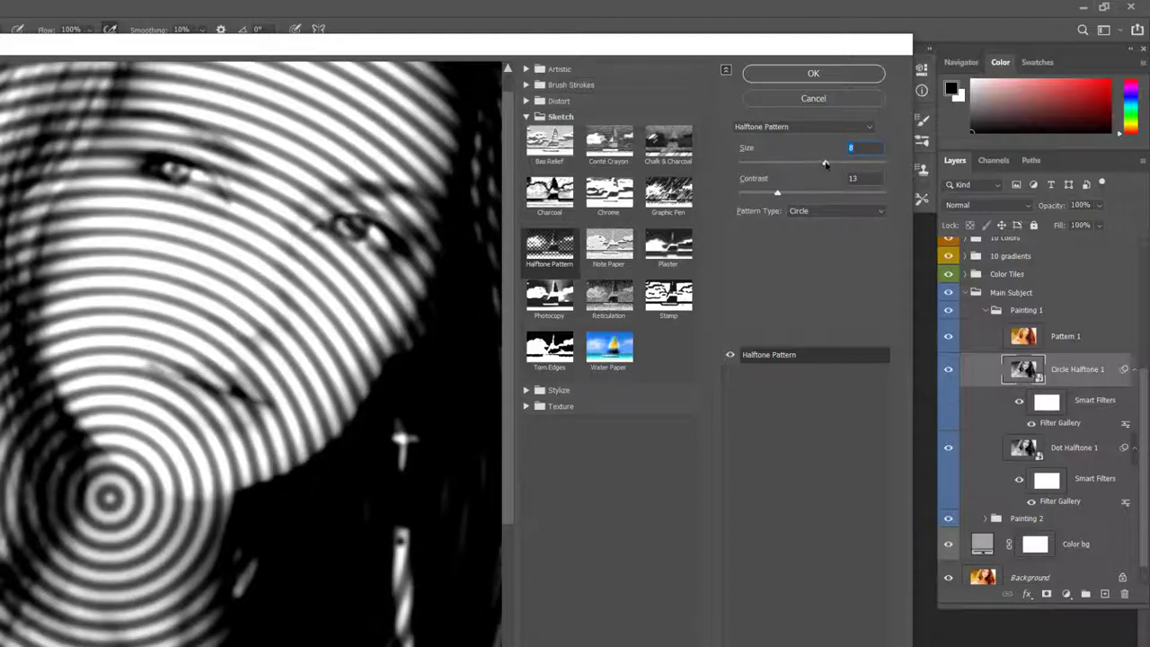
left_click_drag(826, 164, 744, 164)
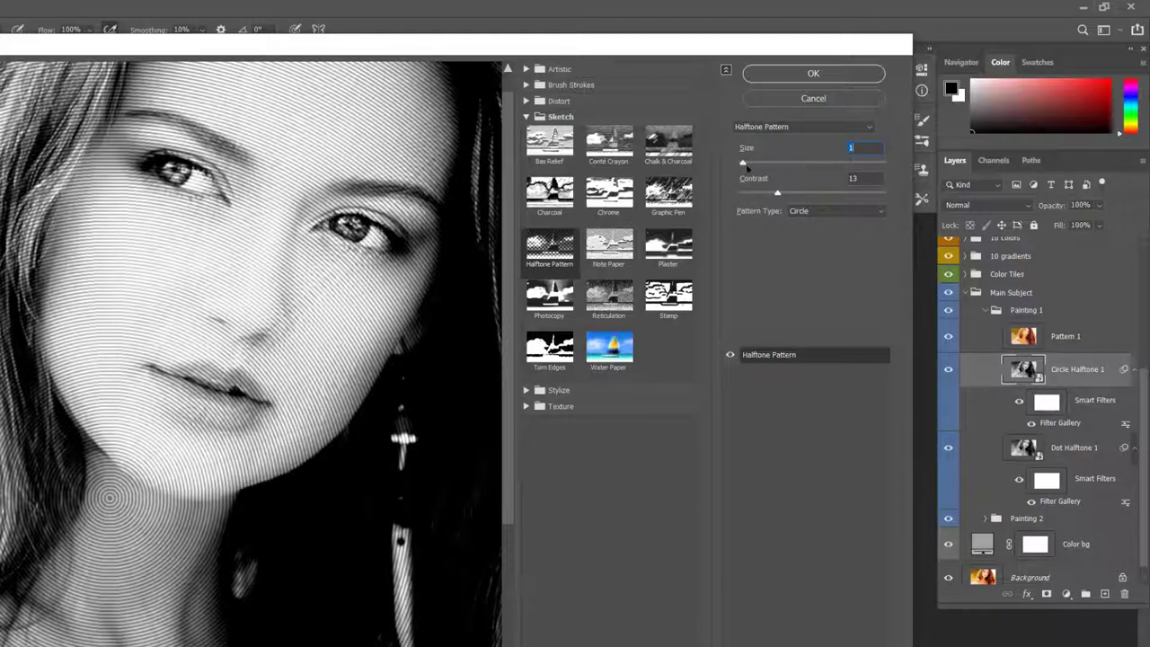
mouse_move(742, 164)
left_mouse_down()
mouse_move(762, 194)
mouse_move(838, 194)
left_mouse_up()
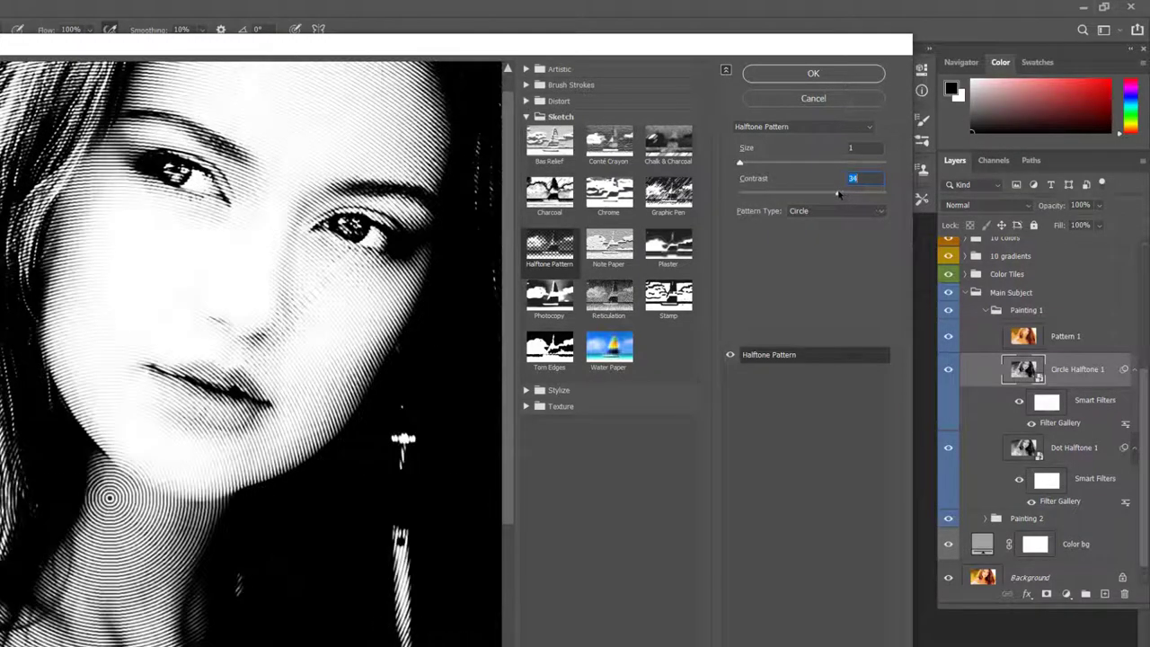
left_click(829, 73)
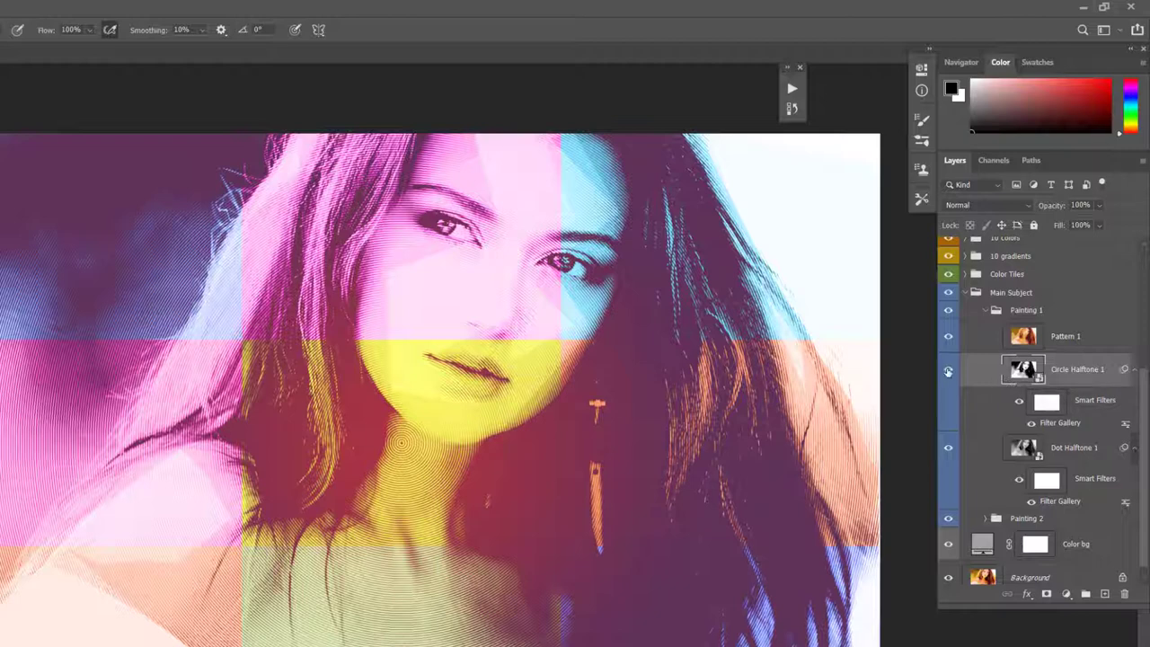
- Hide Circle Halftone 1 and open Dot Halftone 1's halftone filter settings
left_click(948, 369)
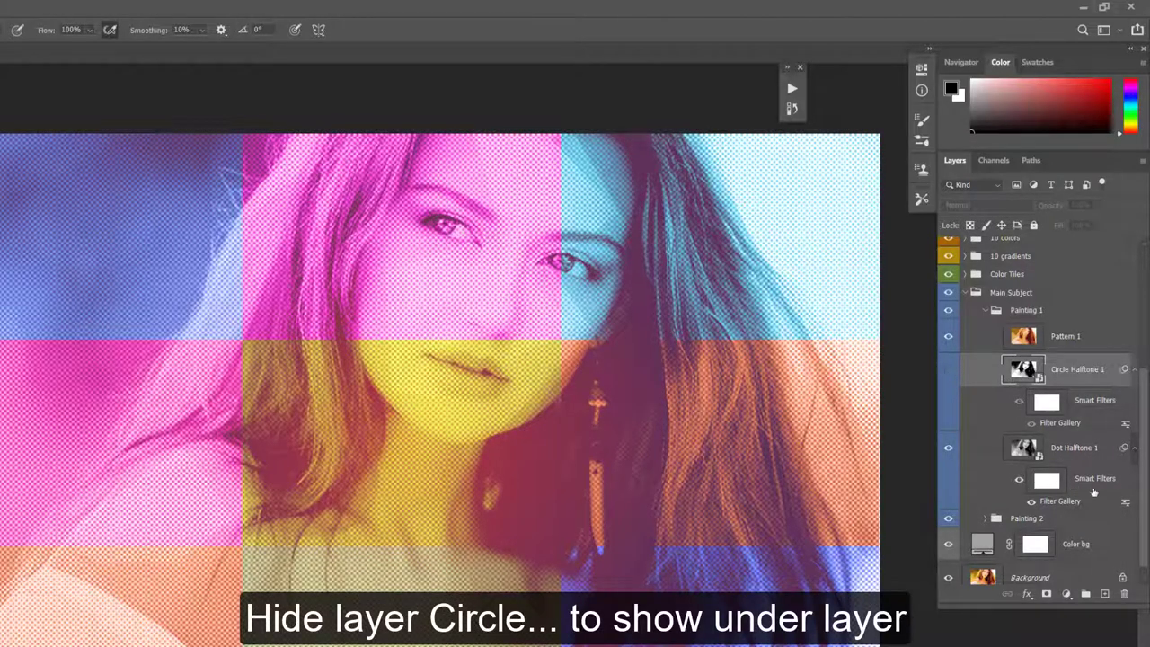
left_click(1057, 503)
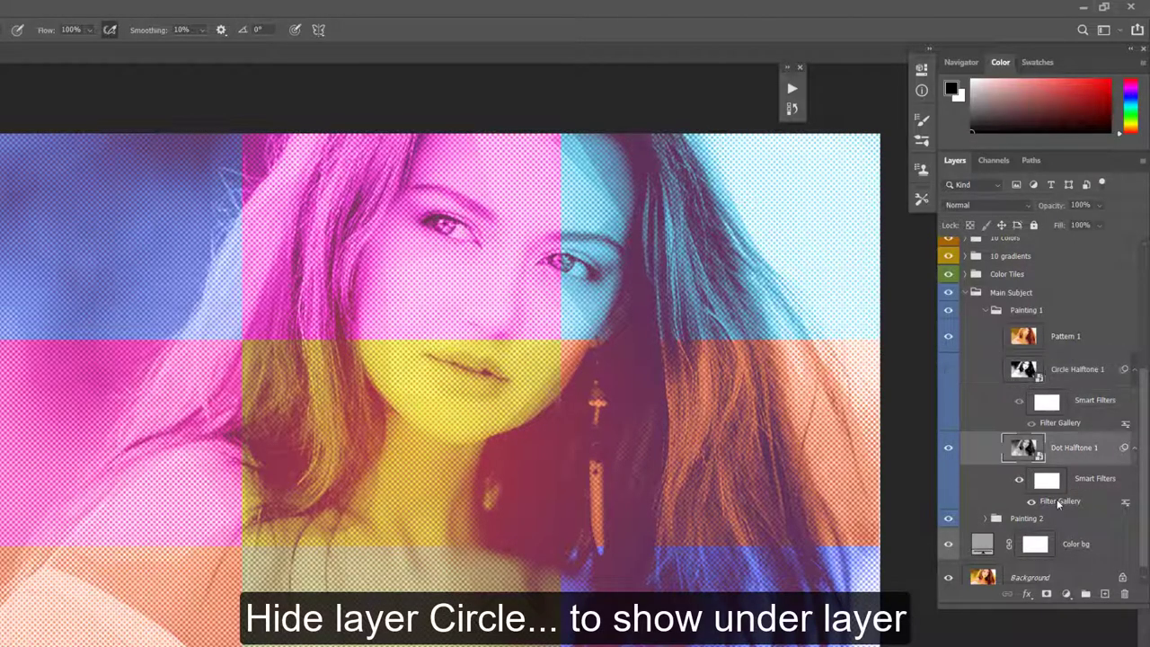
double_click(1063, 505)
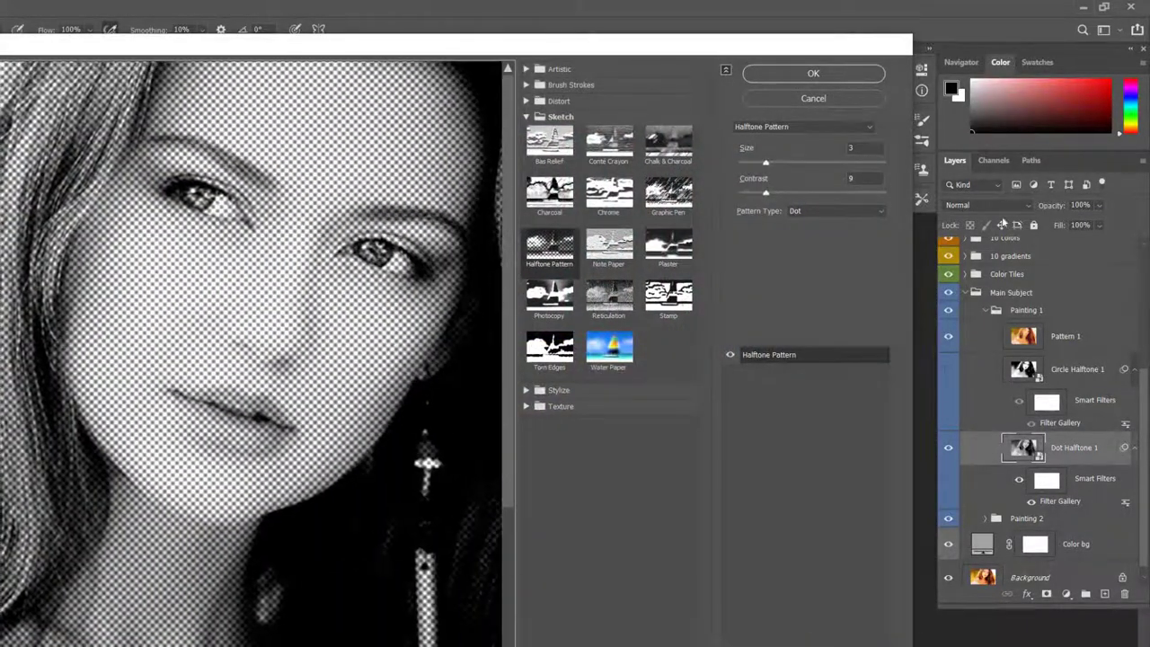
- Set the dot Halftone Pattern to contrast 41 with larger dots, and apply
left_click_drag(767, 192, 859, 195)
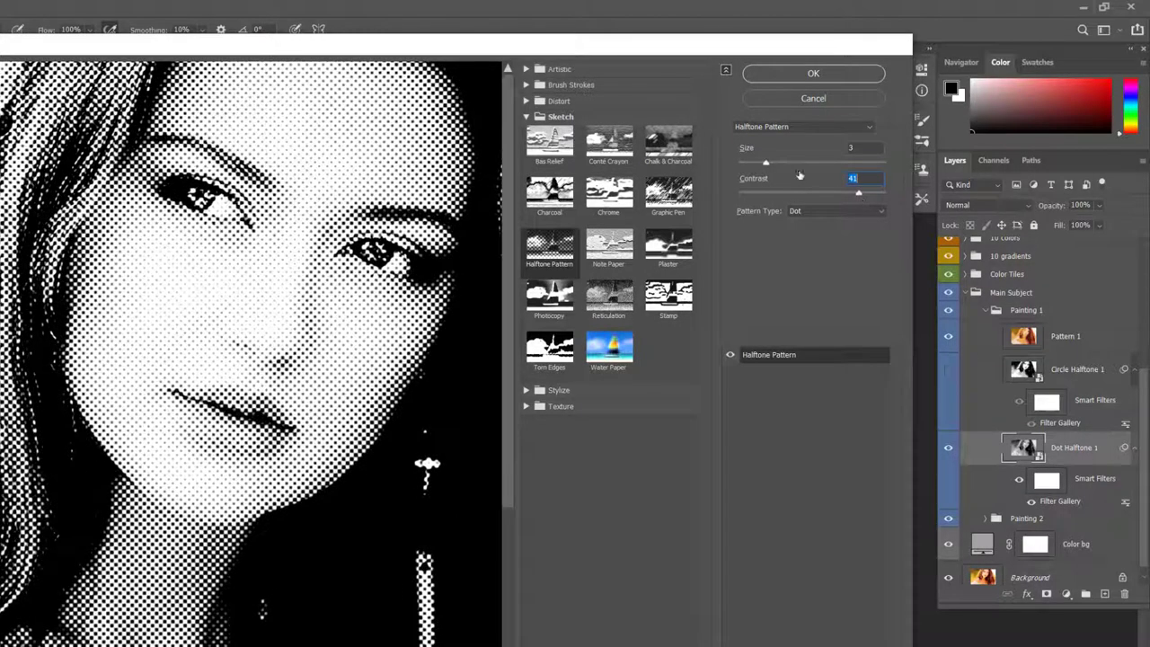
left_click_drag(766, 163, 792, 163)
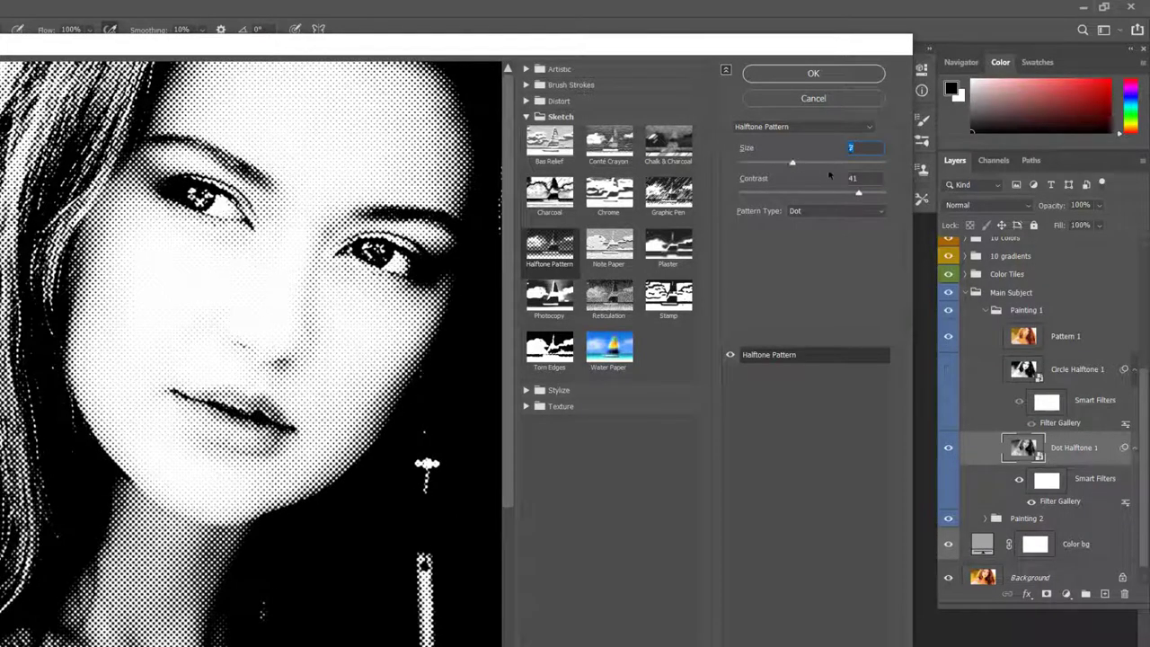
key("Up")
key("Up")
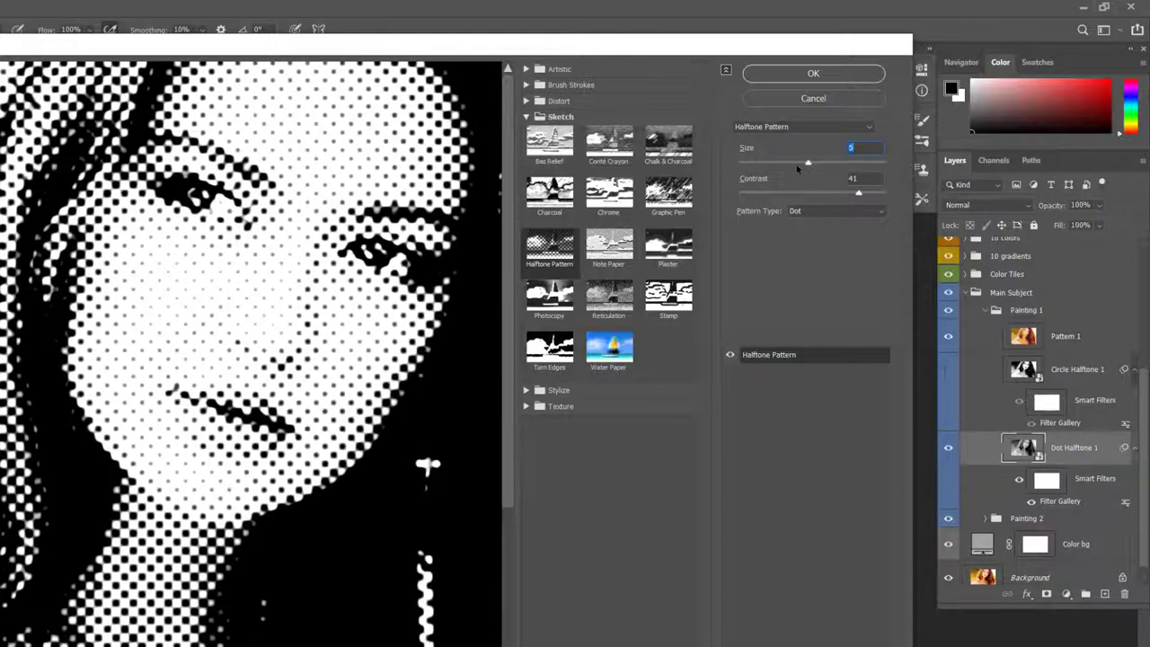
left_click_drag(796, 168, 782, 164)
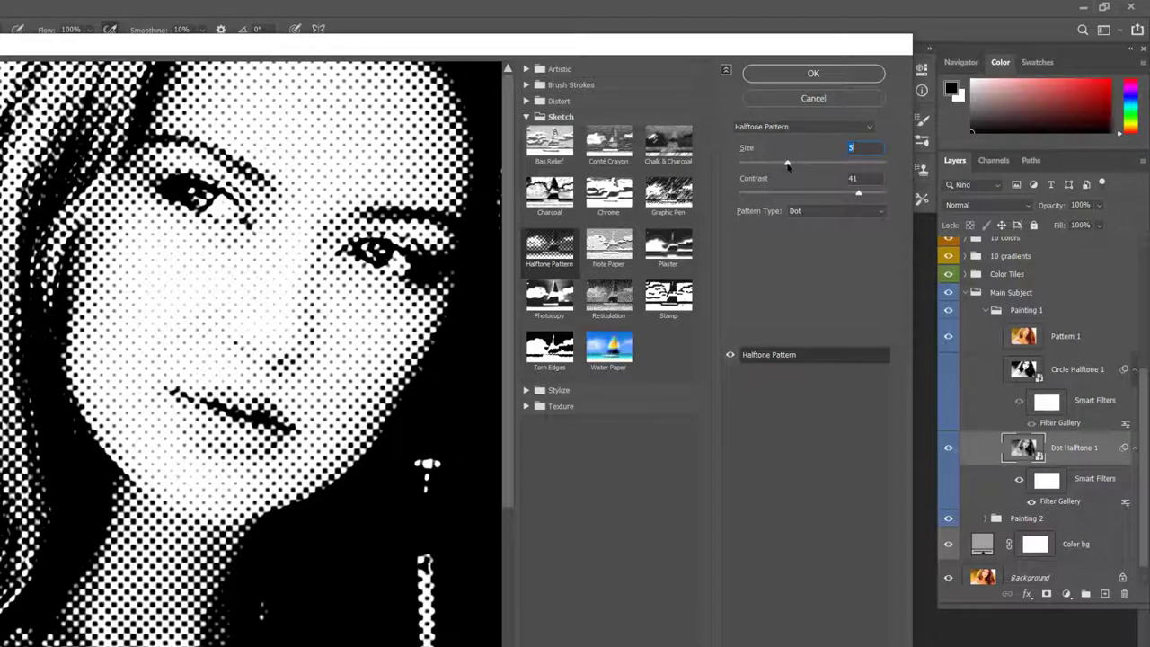
left_click(811, 72)
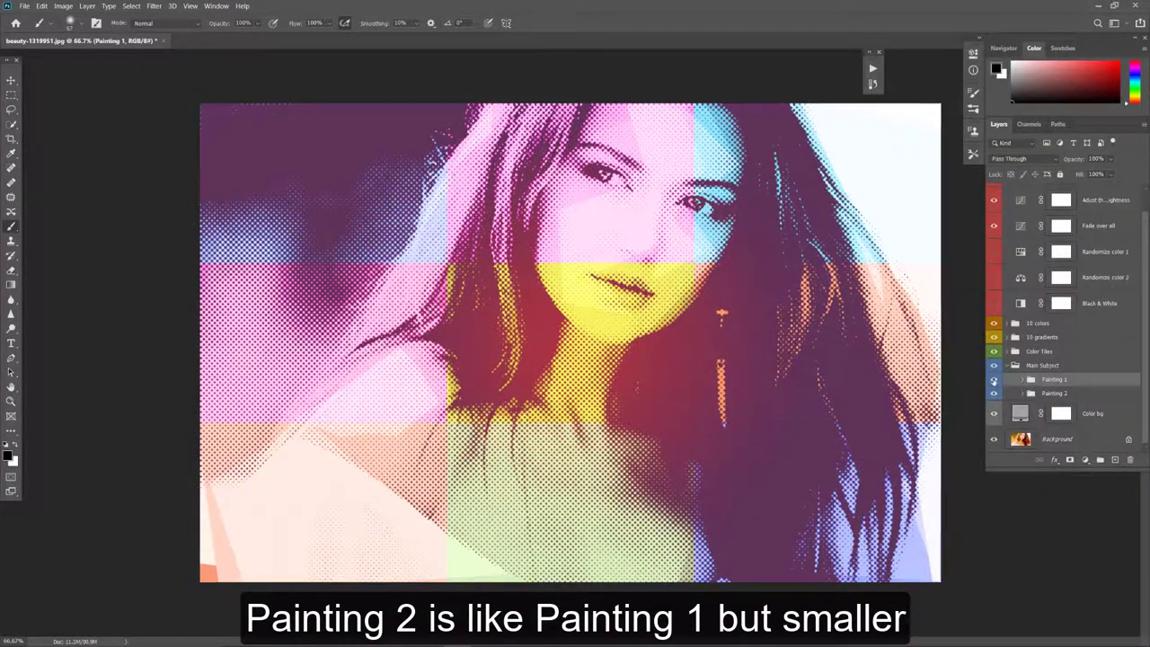
- Hide Painting 1 and select and expand the Painting 2 group
left_click(994, 380)
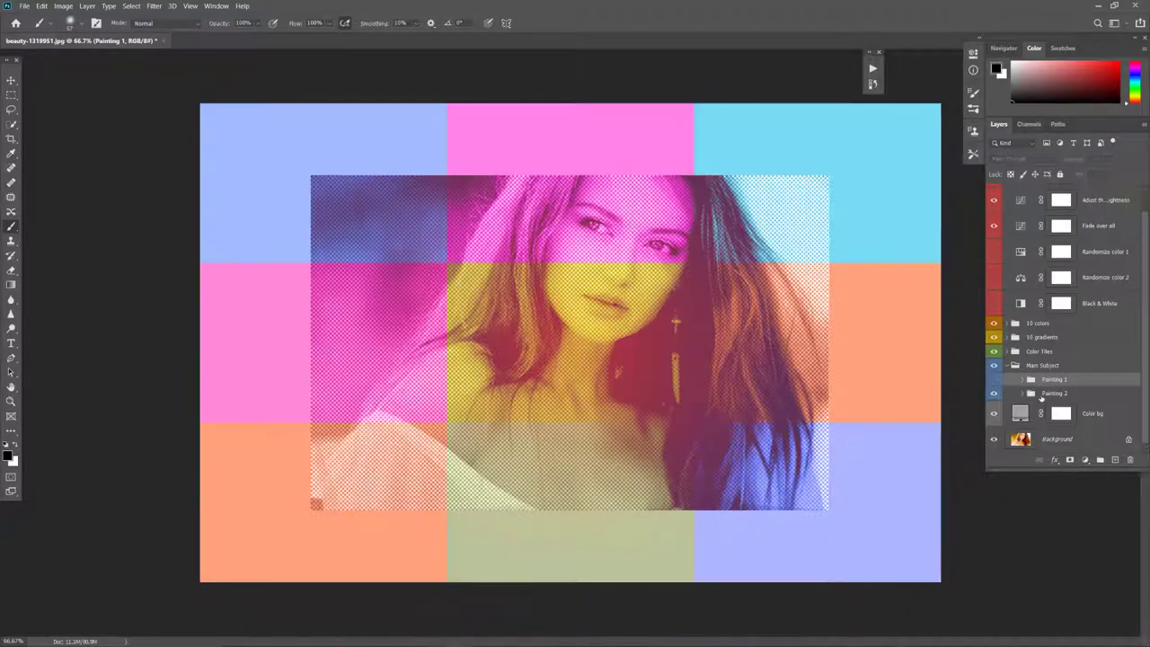
left_click(1060, 395)
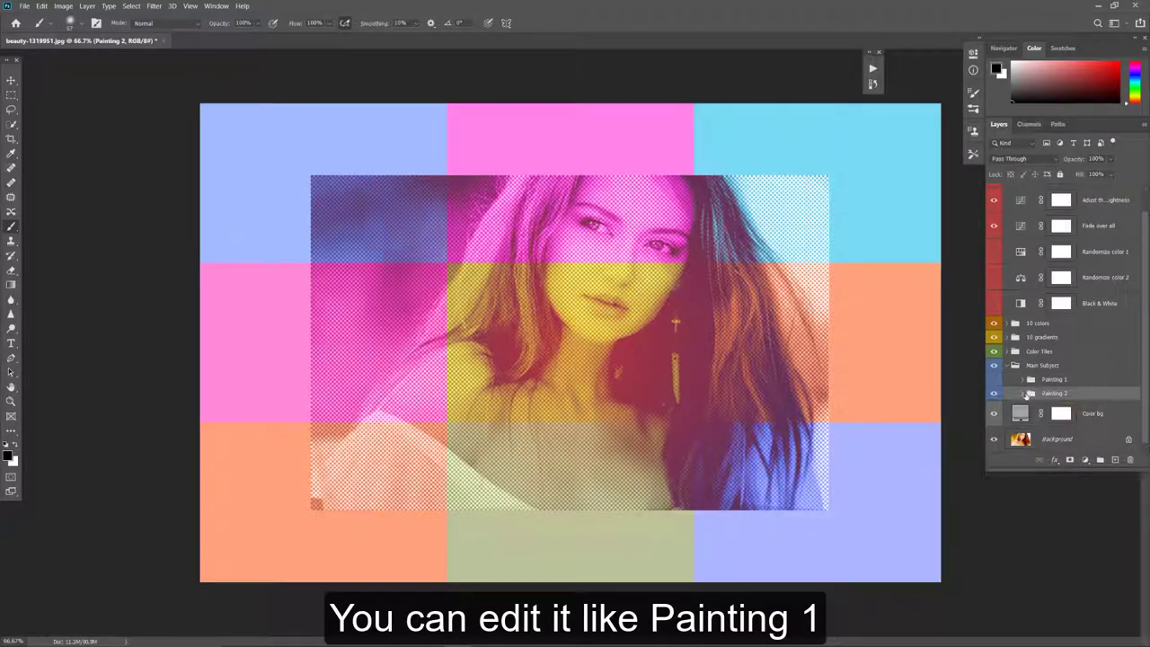
left_click(1027, 395)
scroll(1029, 387, "down", 2)
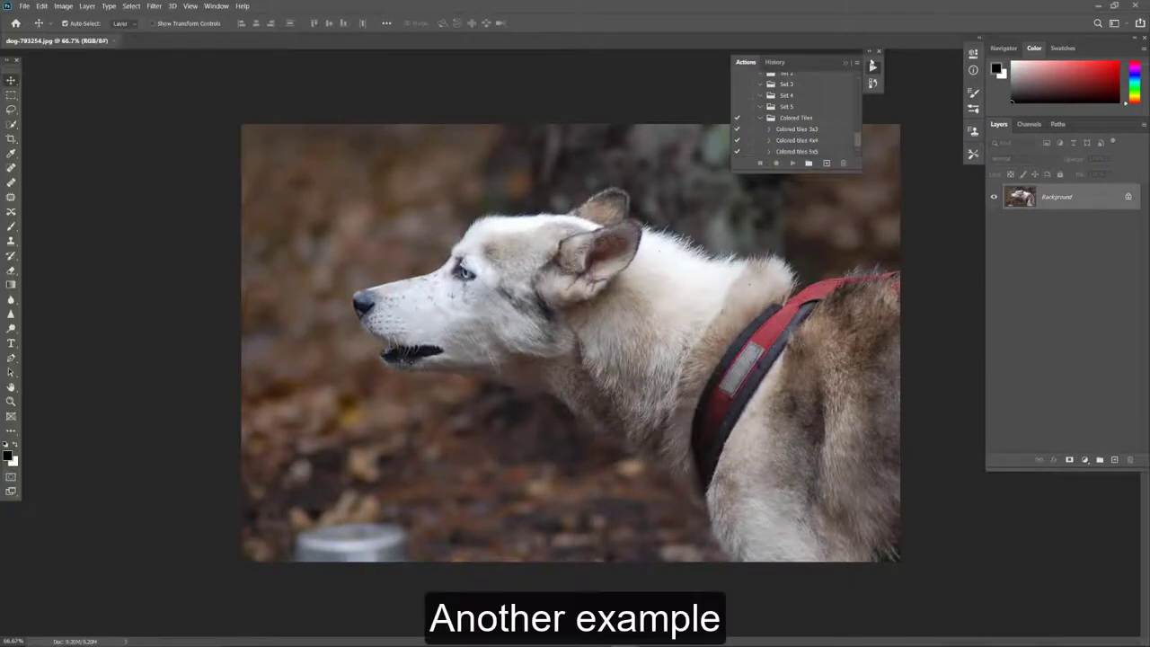
- Dock the Actions panel and run the 'Colored tiles 4x4' action on the husky photo
left_click(873, 65)
left_click_drag(872, 50, 950, 45)
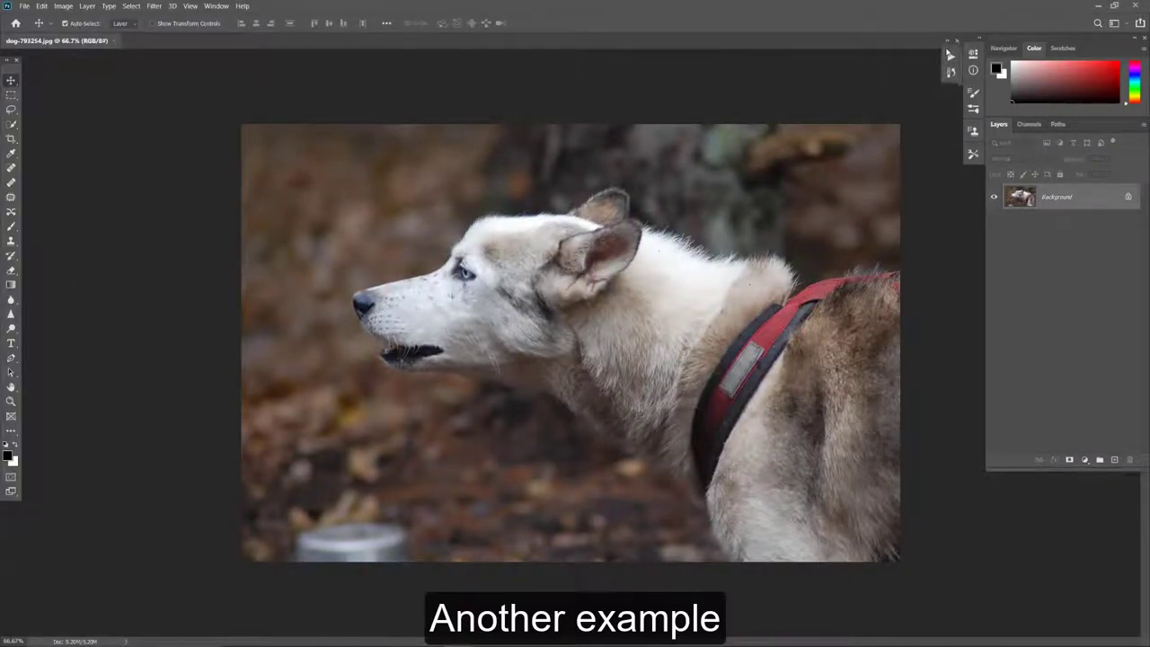
left_click(951, 54)
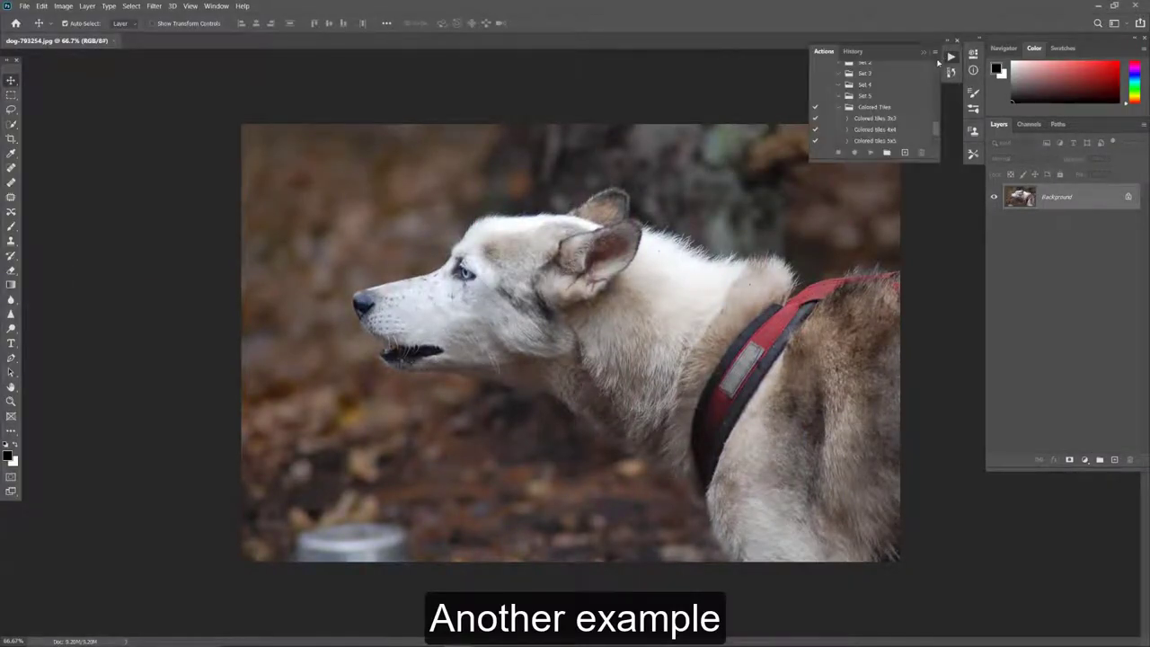
left_click(872, 131)
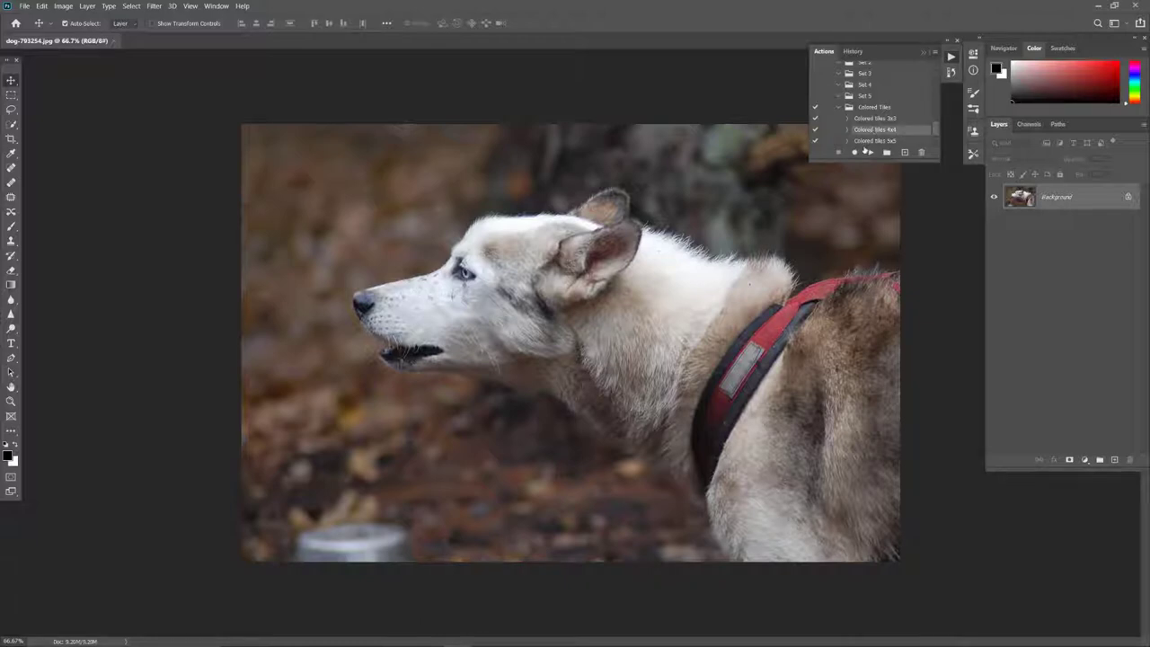
left_click(870, 153)
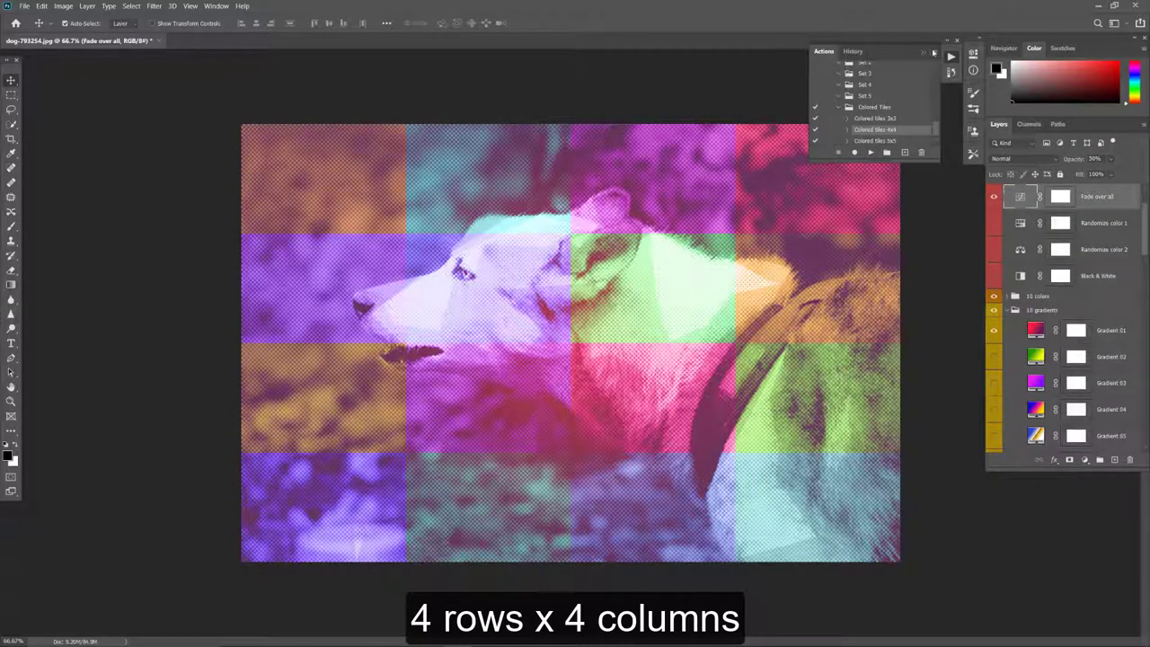
left_click(951, 58)
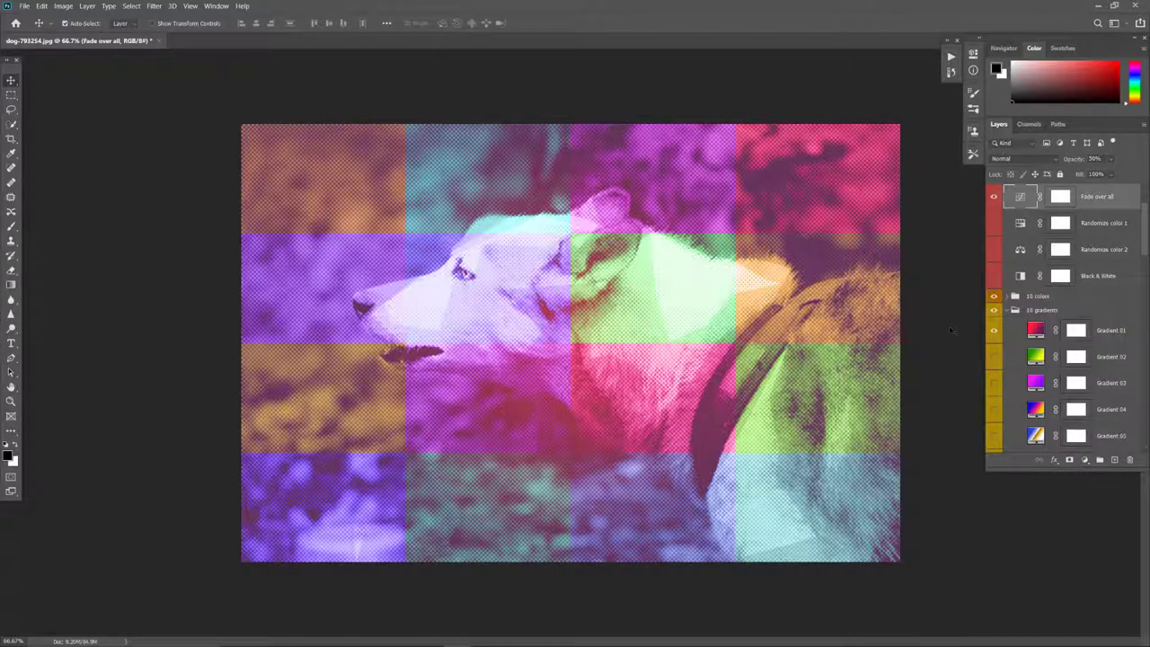
key("Tab")
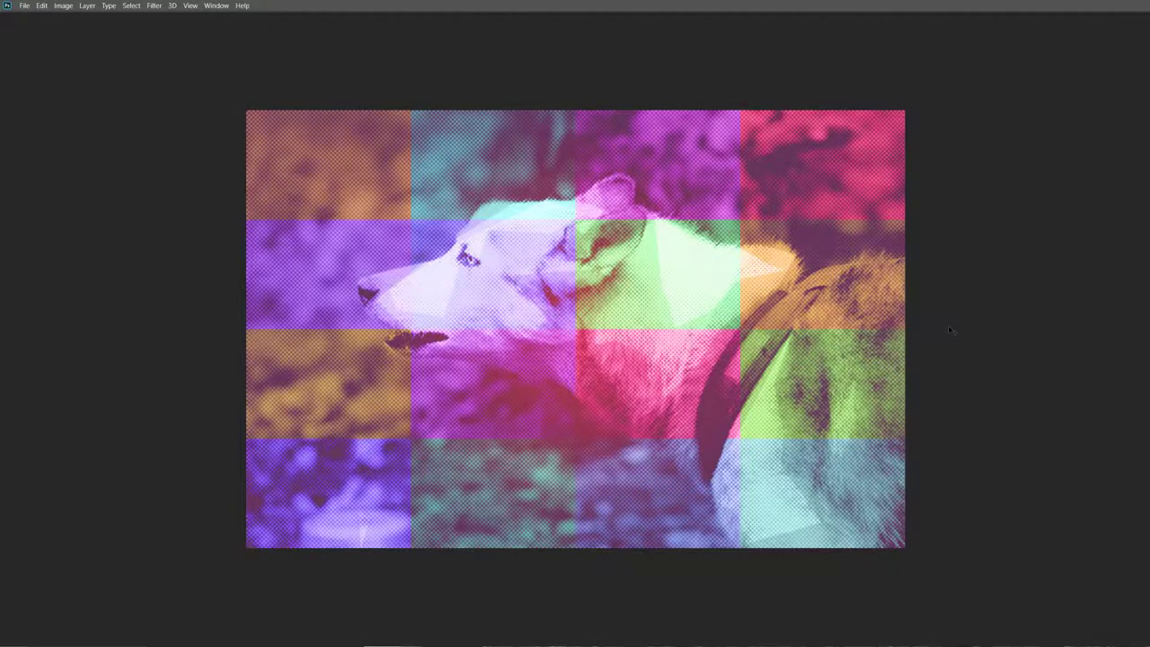
key("ctrl+plus")
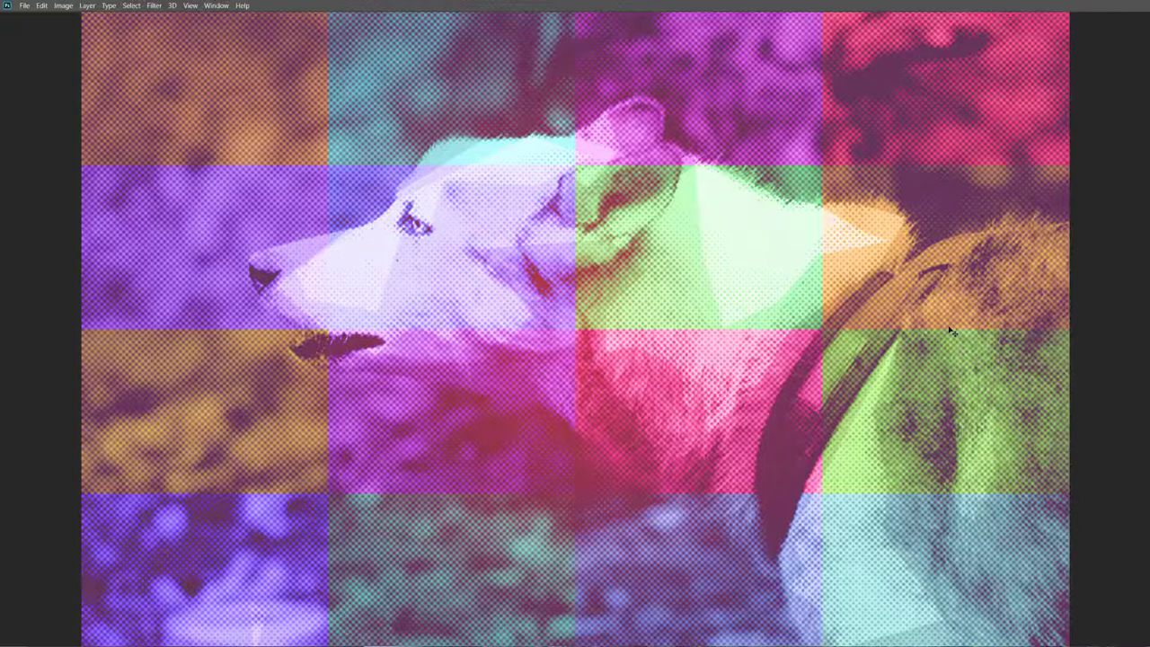
key("Tab")
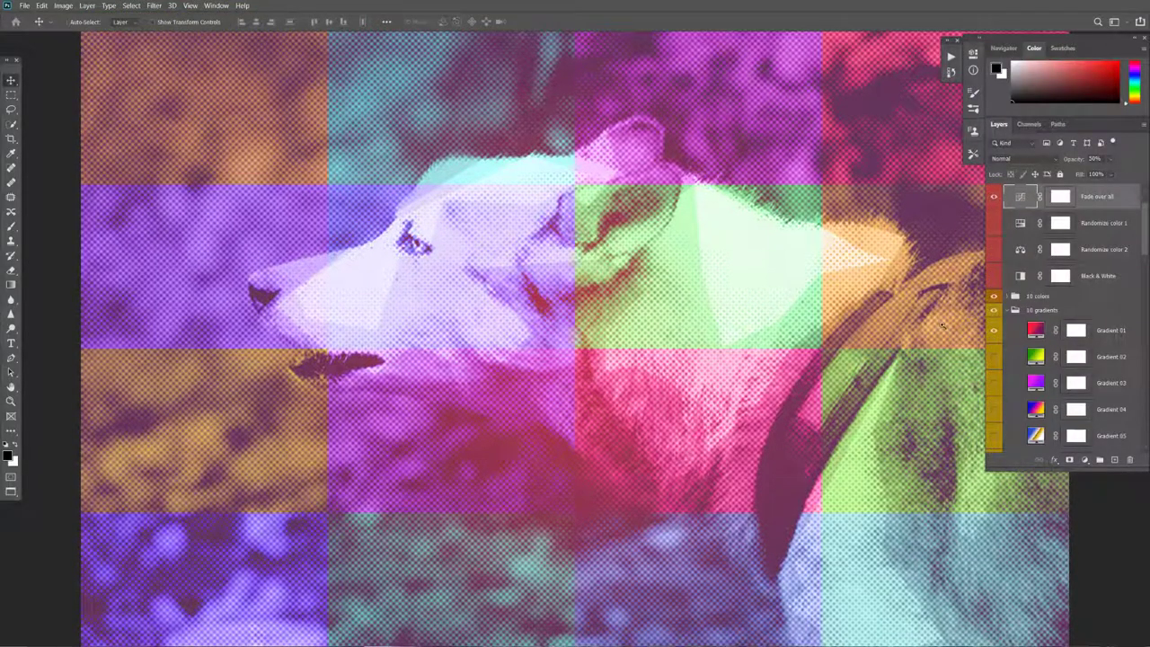
key("ctrl+0")
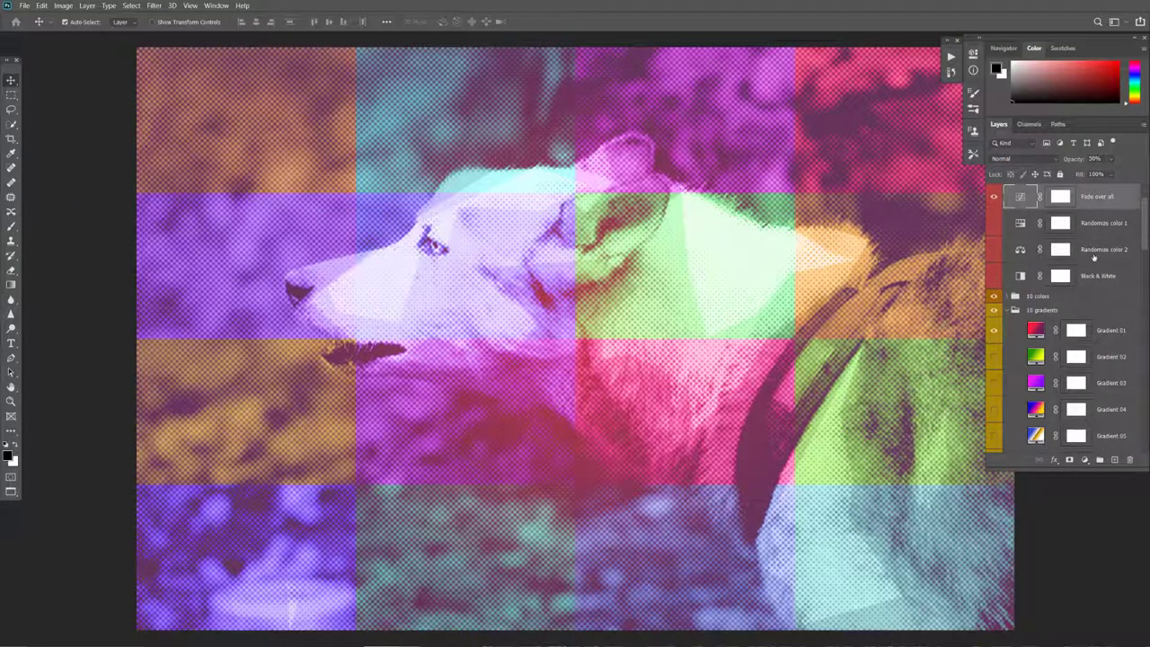
scroll(1096, 257, "up", 2)
- Try the Gradient 01 and Gradient 05 overlays over the tiles, hiding Gradient 05 again
scroll(1097, 256, "down", 2)
scroll(993, 254, "down", 3)
left_click(993, 252)
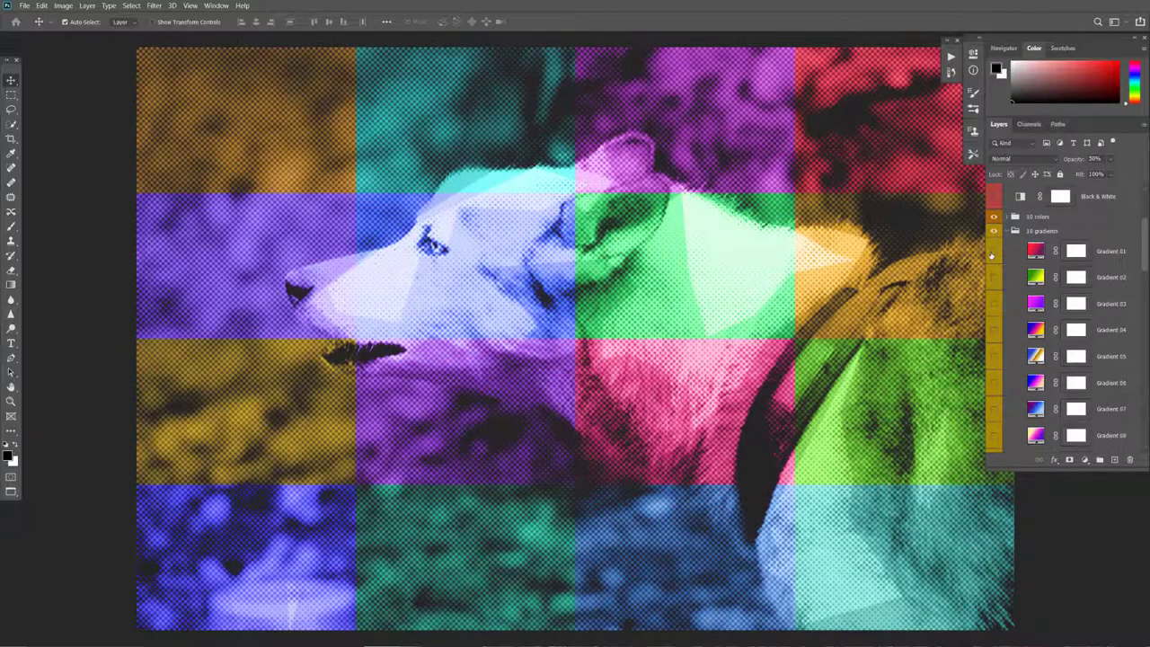
left_click(1006, 231)
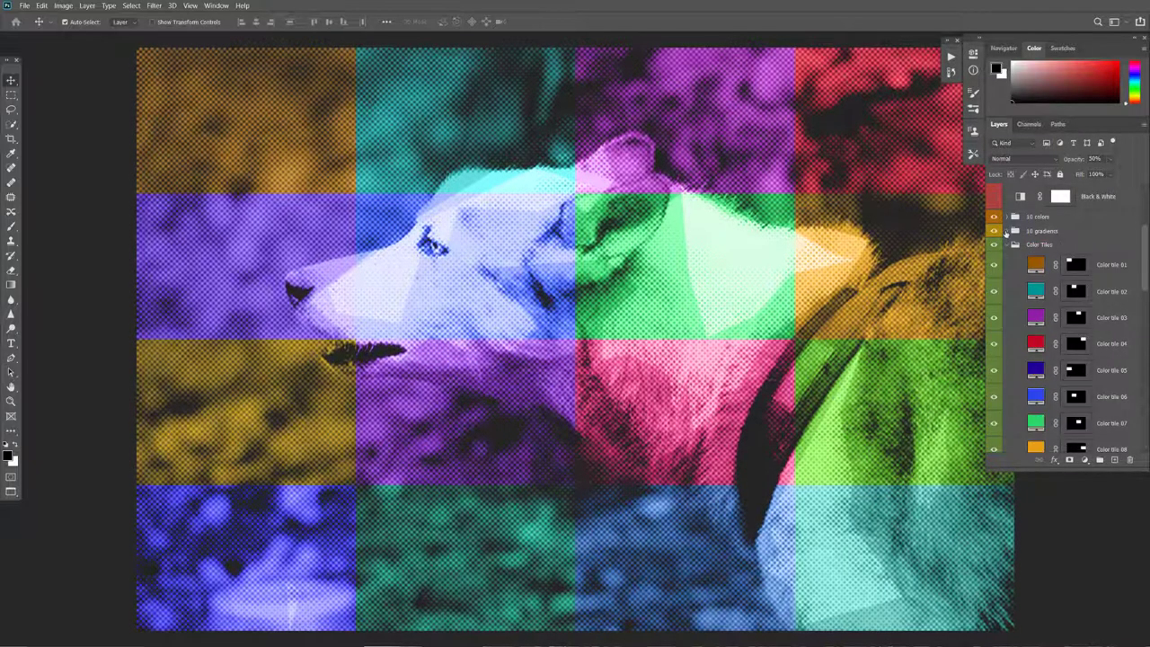
left_click(1006, 231)
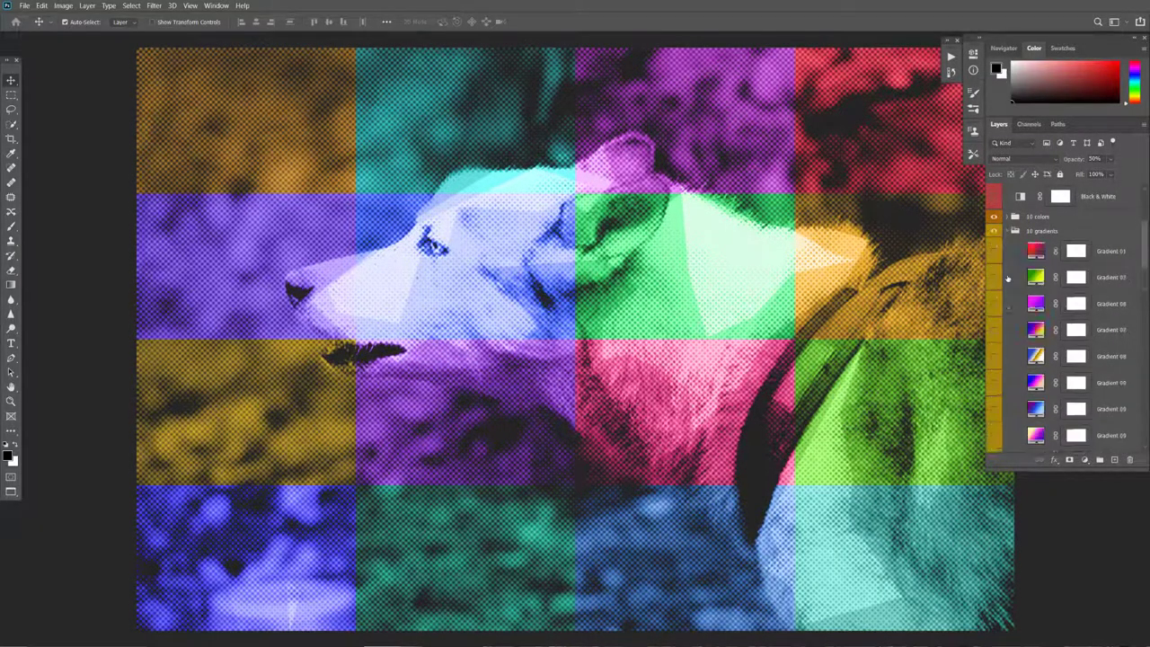
scroll(1005, 265, "down", 3)
left_click(994, 252)
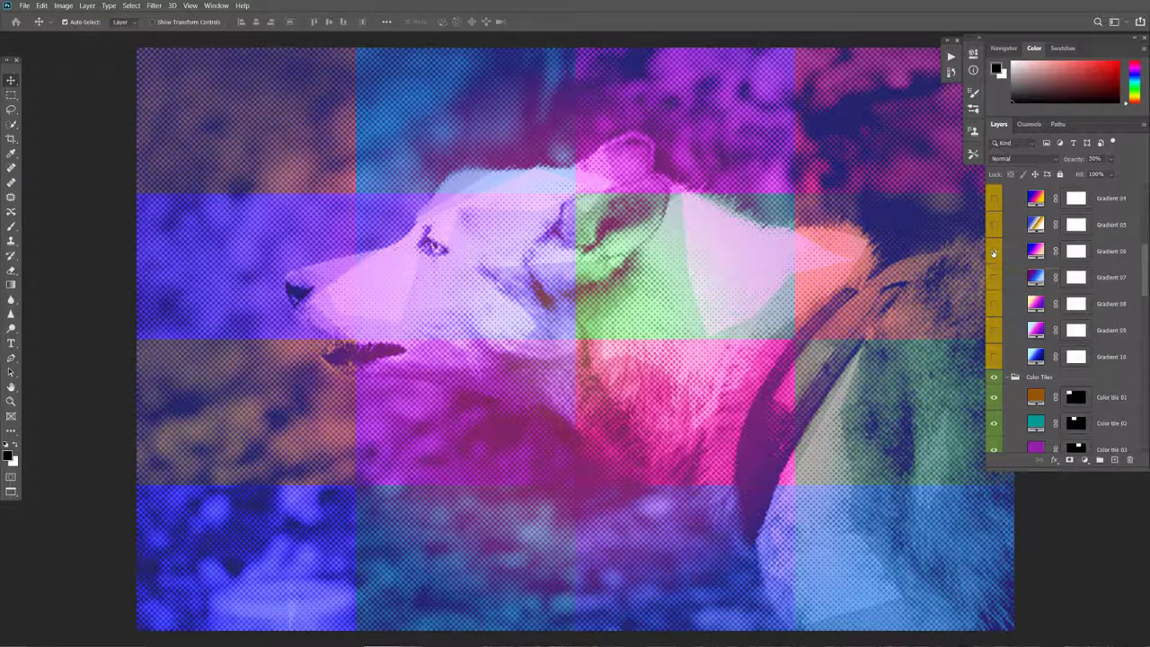
left_click(995, 231)
left_click(995, 226)
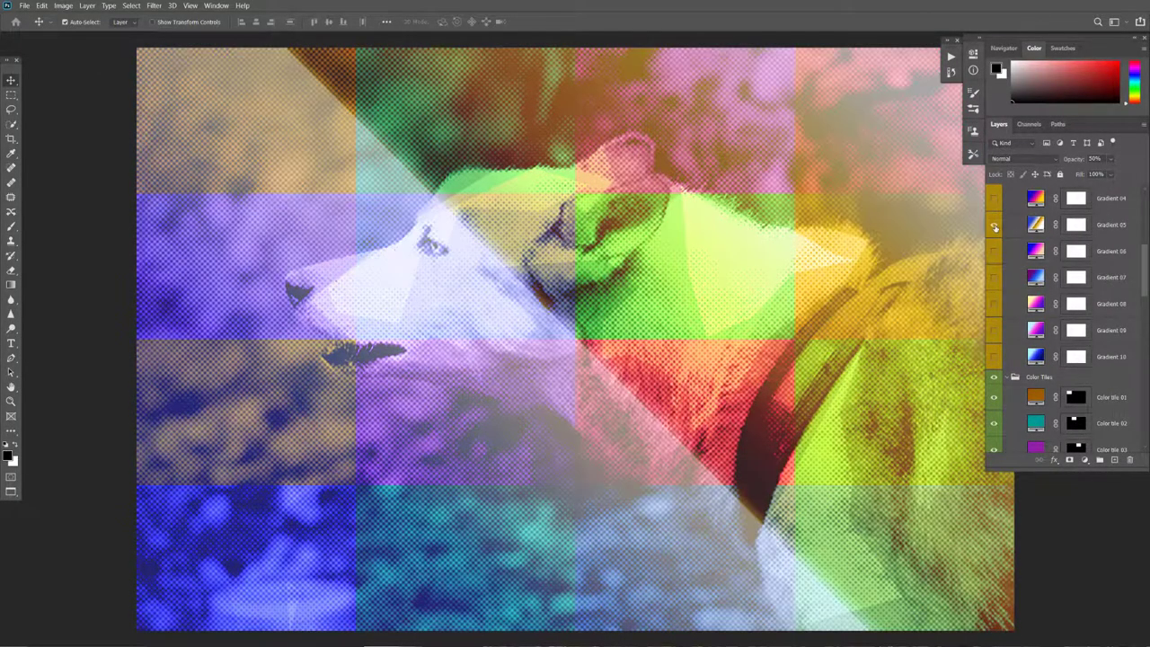
left_click(995, 226)
- Preview the Gradient 09 and Gradient 10 washes, leave both off, and expand 10 colors
left_click(994, 331)
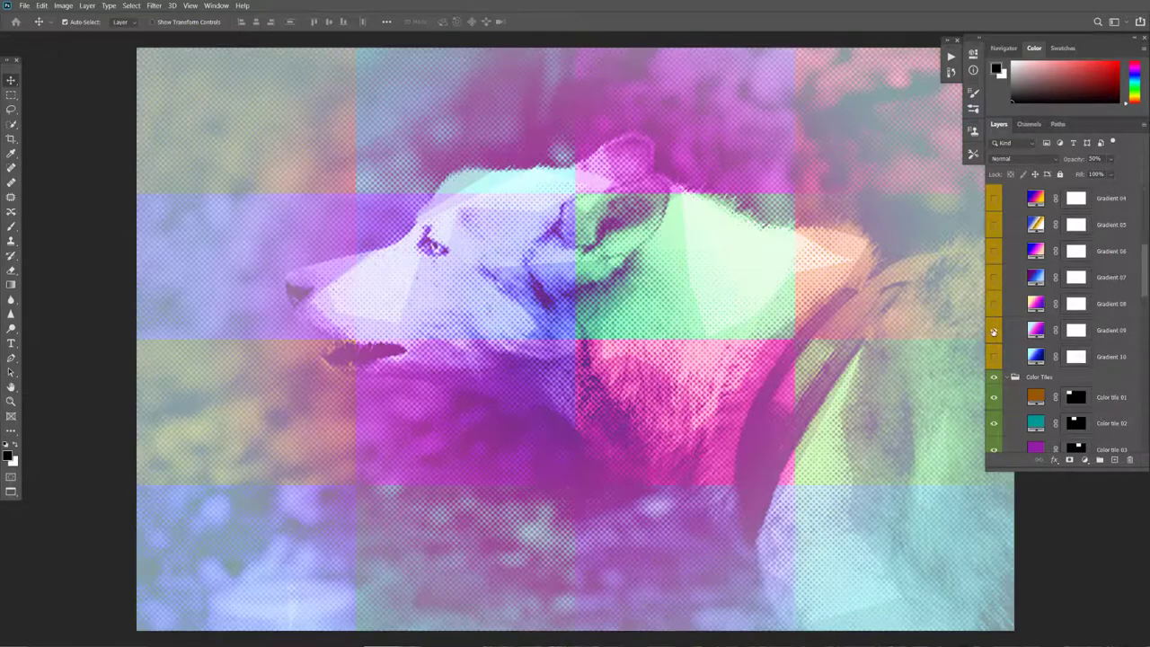
left_click(994, 331)
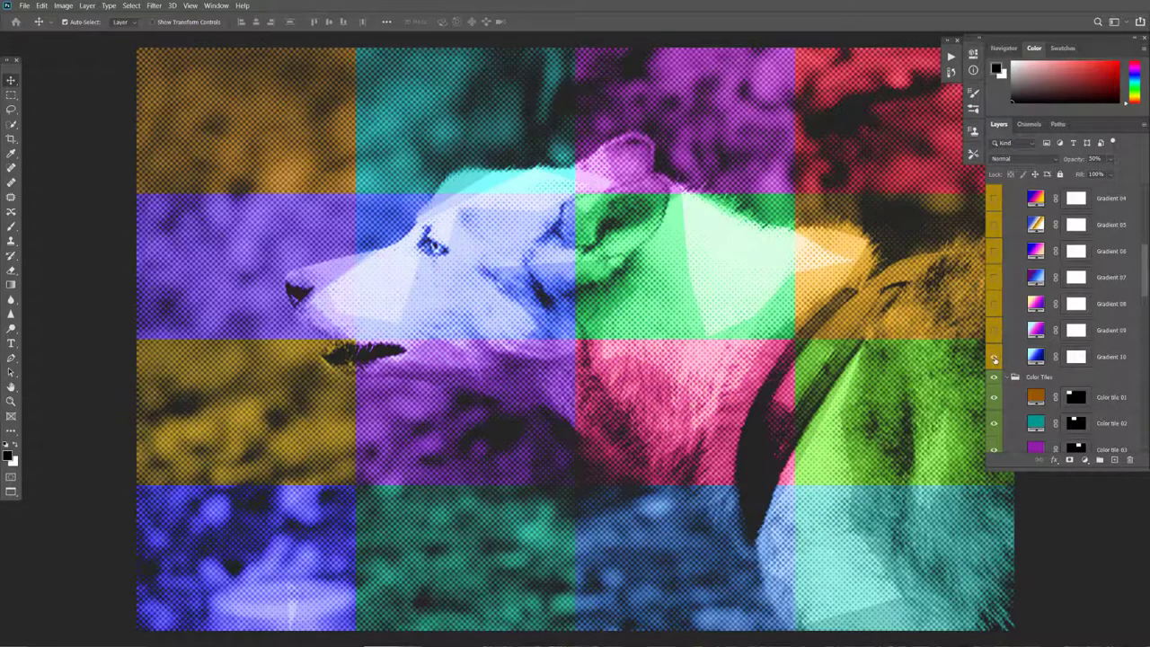
left_click(995, 358)
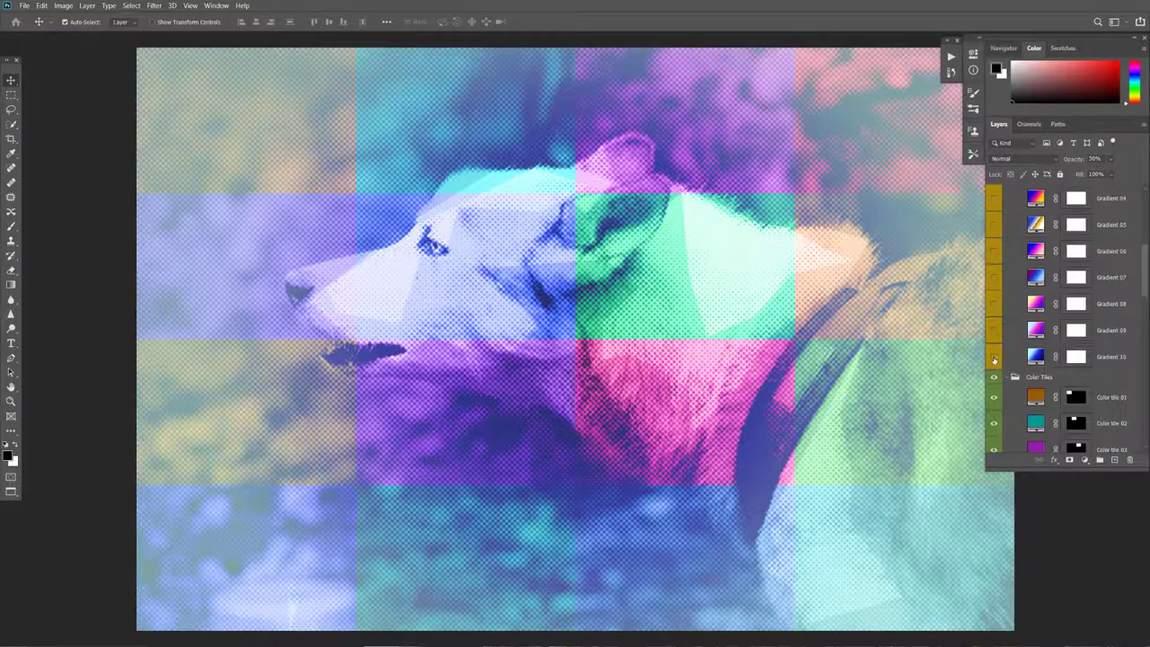
left_click(995, 358)
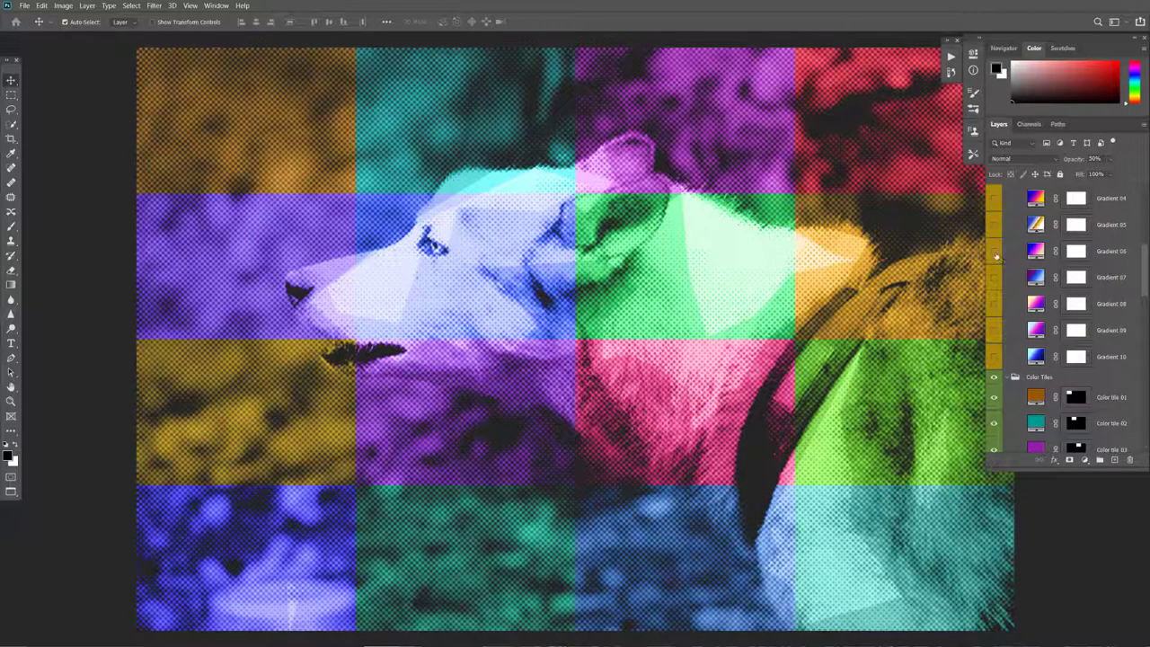
scroll(998, 259, "up", 3)
left_click(1007, 192)
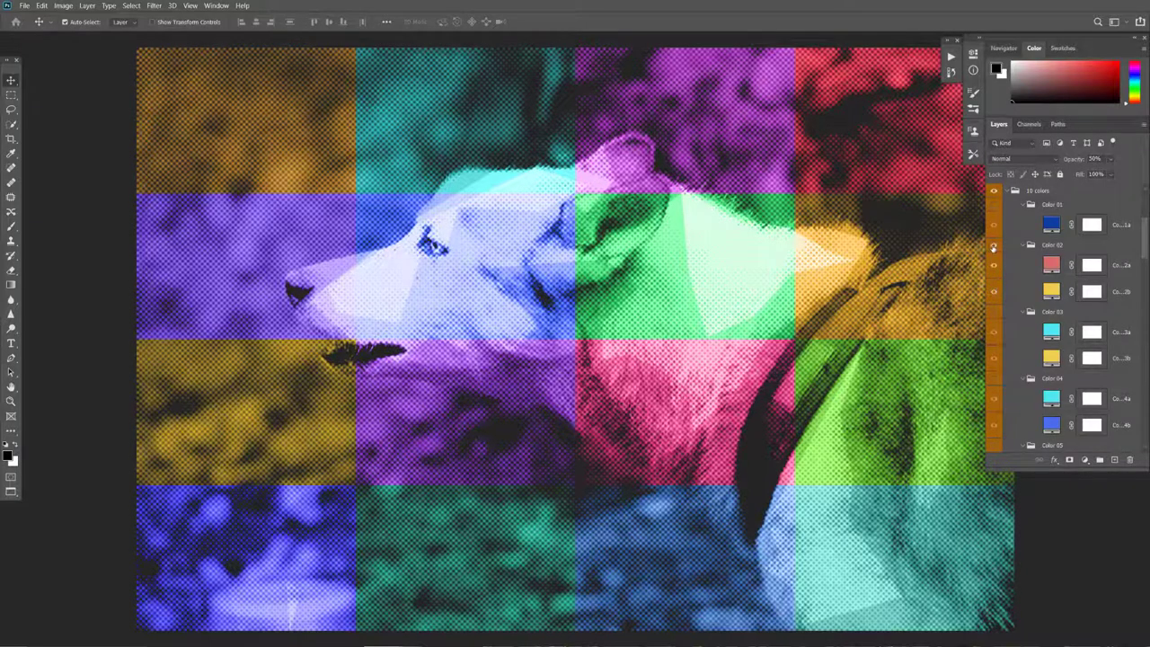
- Preview the Color 02, 03, 04 and 06 variants, leaving each switched off
left_click(994, 246)
left_click(994, 246)
left_click(994, 312)
left_click(994, 313)
scroll(993, 313, "down", 2)
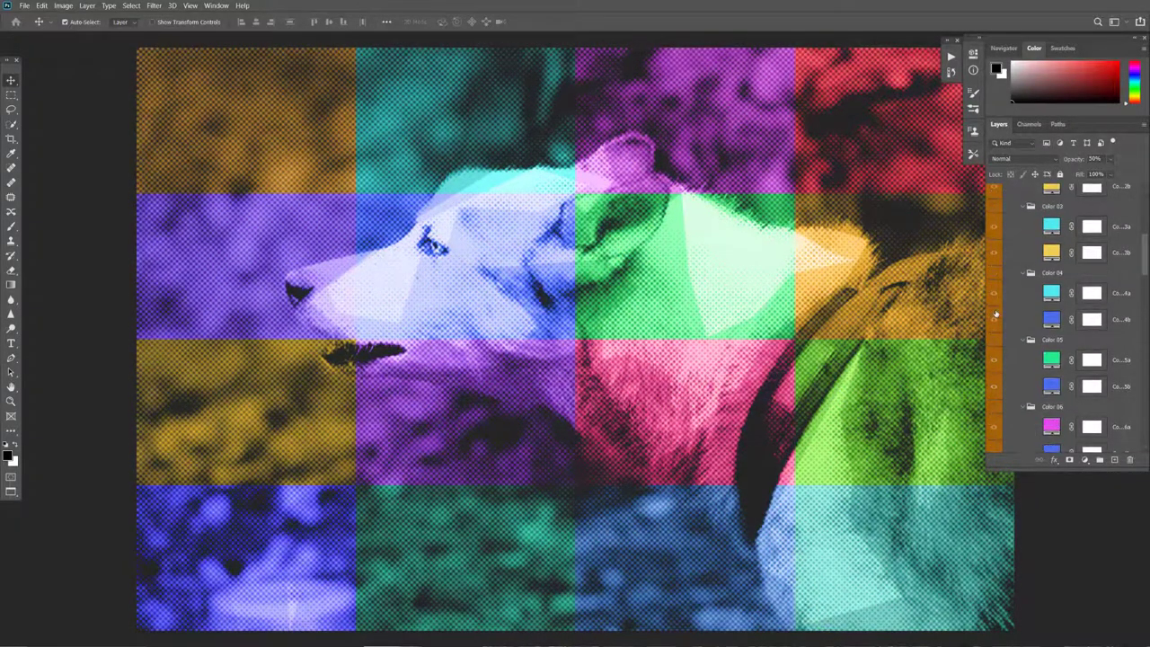
left_click(994, 273)
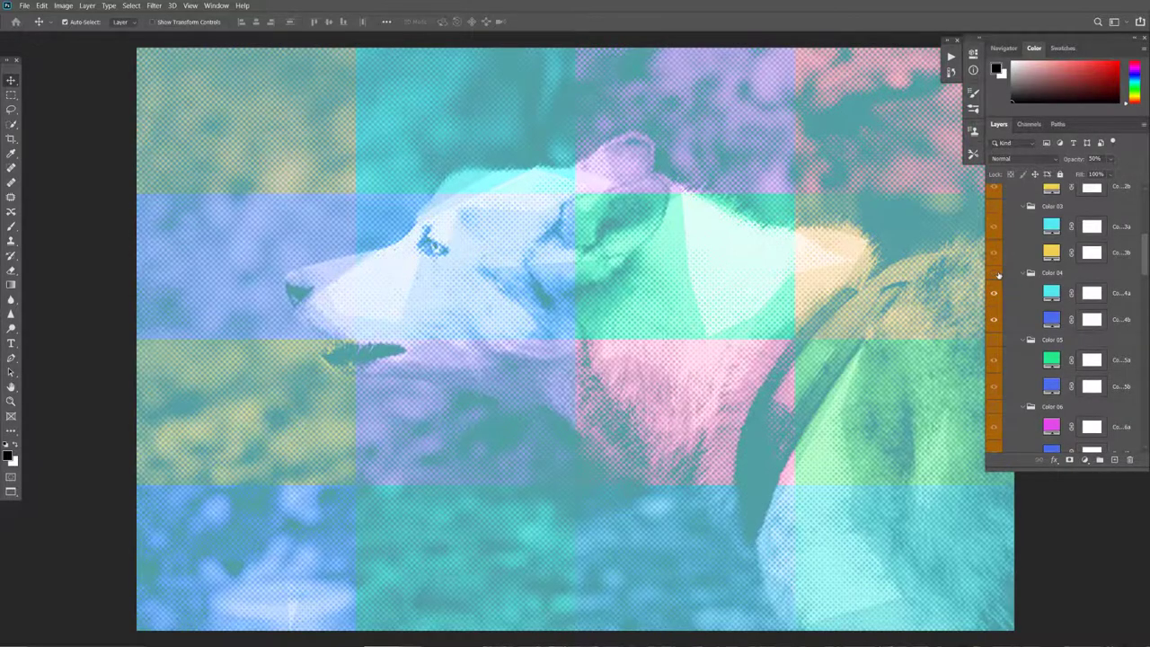
left_click(994, 274)
scroll(998, 275, "down", 2)
scroll(1000, 279, "down", 1)
left_click(993, 303)
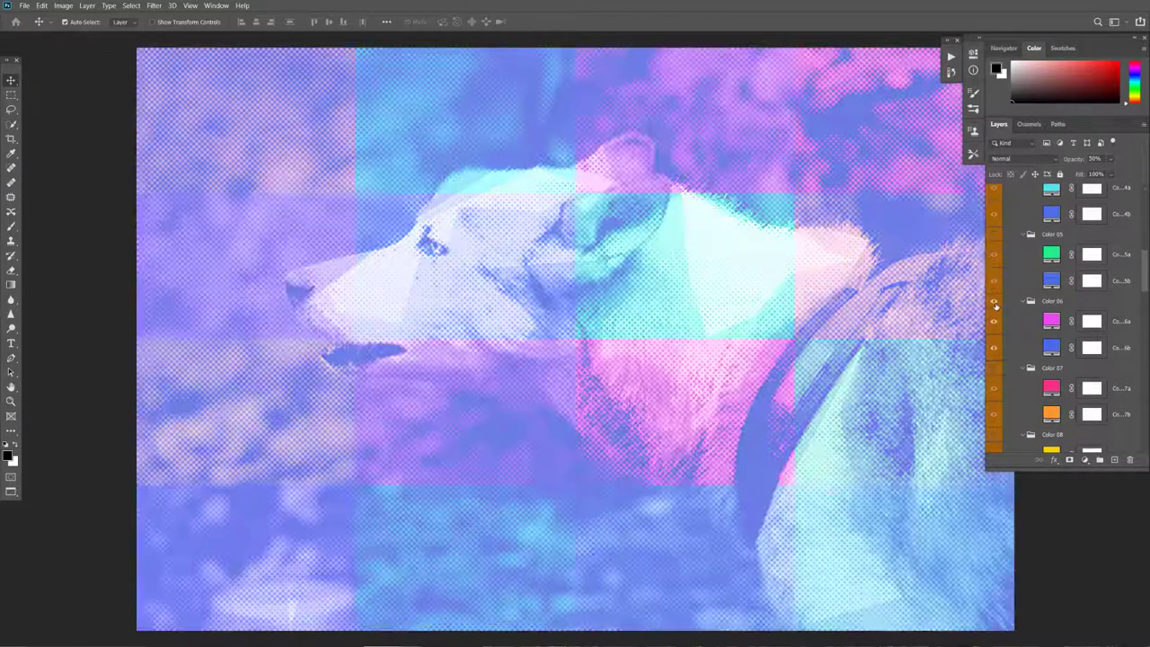
left_click(995, 307)
scroll(996, 306, "down", 1)
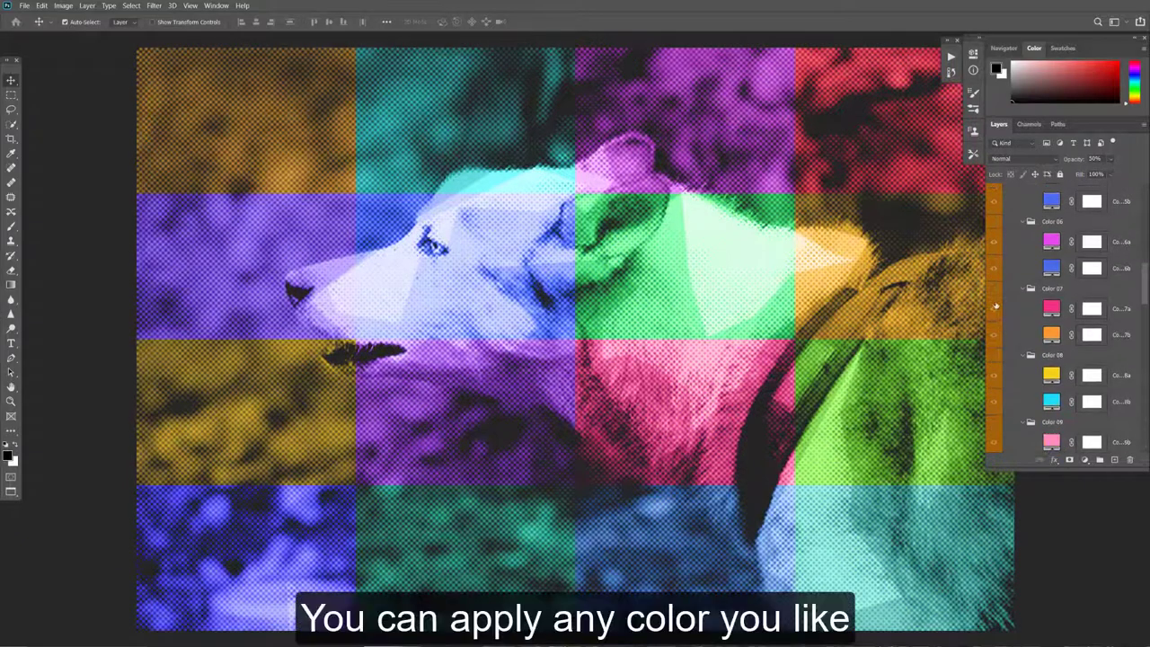
- Turn on the Color 07 variant and set its group opacity to 41%
left_click(994, 291)
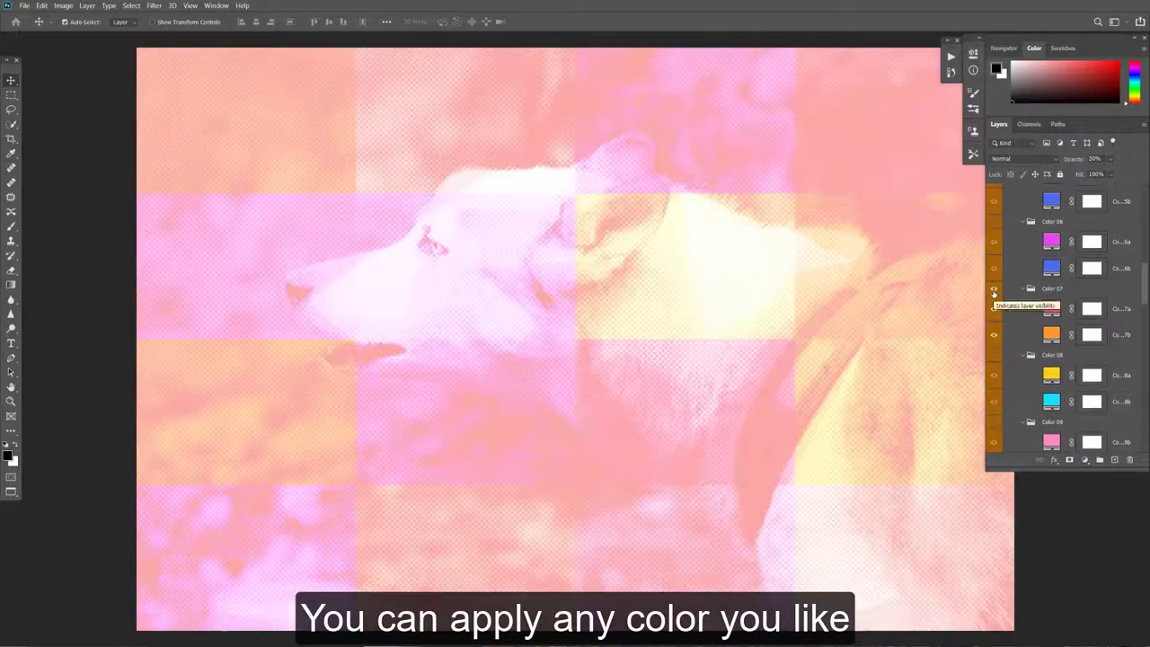
left_click(1071, 287)
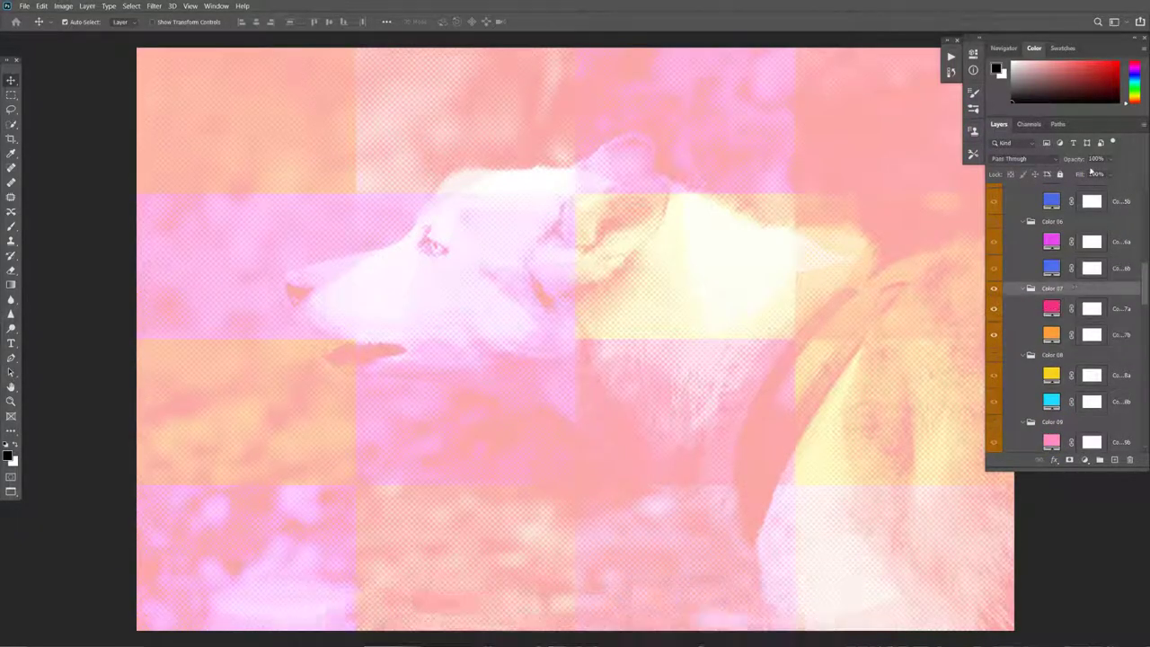
left_click(1095, 158)
type("15")
key("Return")
type("37")
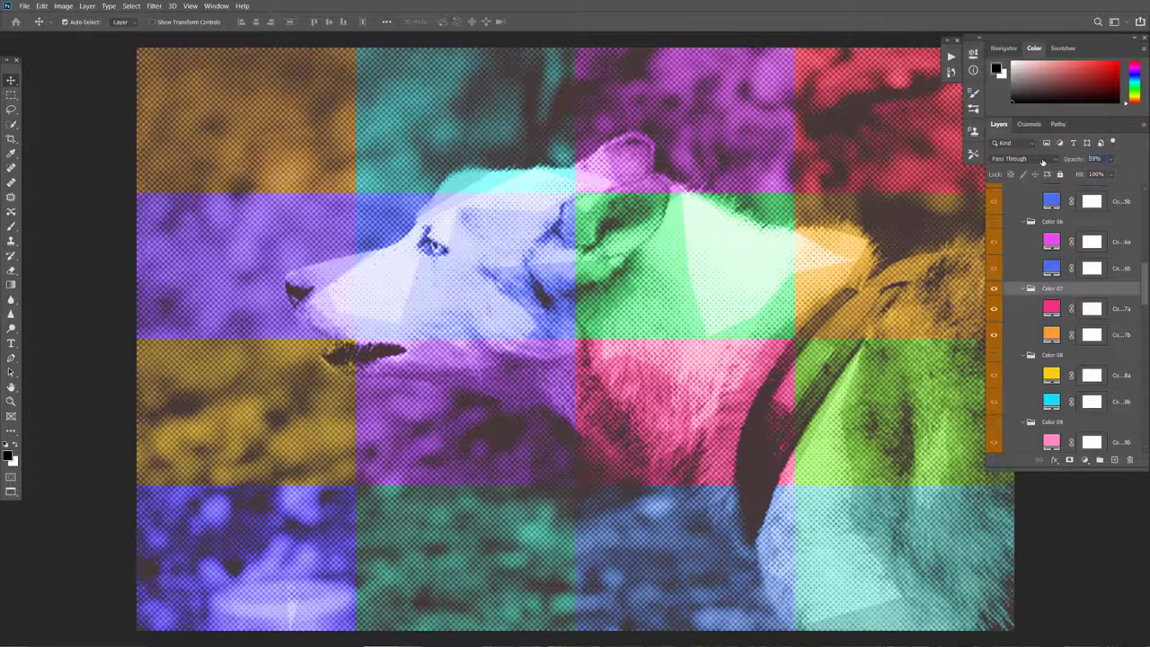
type("81")
key("Return")
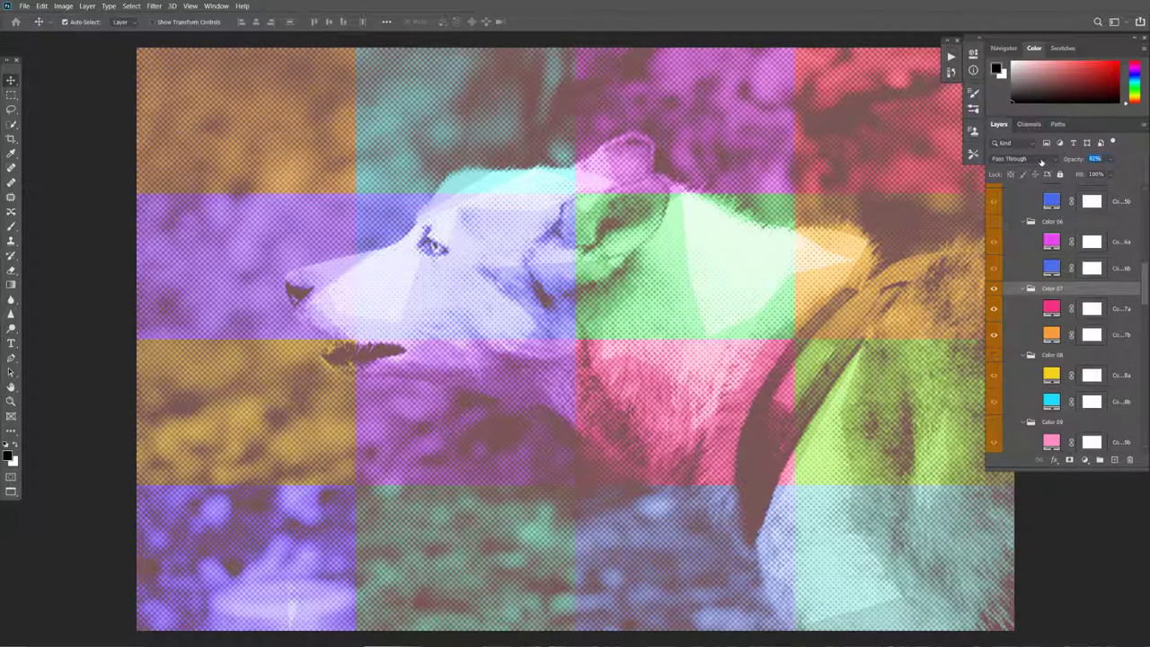
type("41")
key("Return")
left_click_drag(1144, 281, 1144, 193)
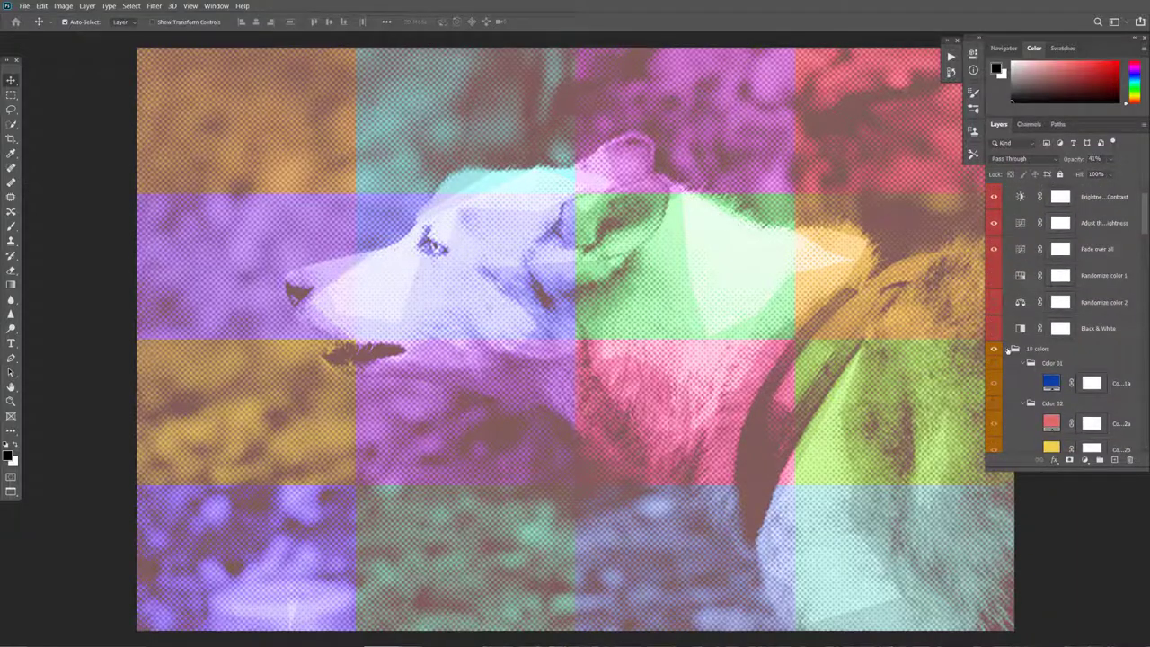
- Collapse the 10 colors group and scroll down to the Main Subject group
left_click(1014, 349)
scroll(1011, 347, "down", 1)
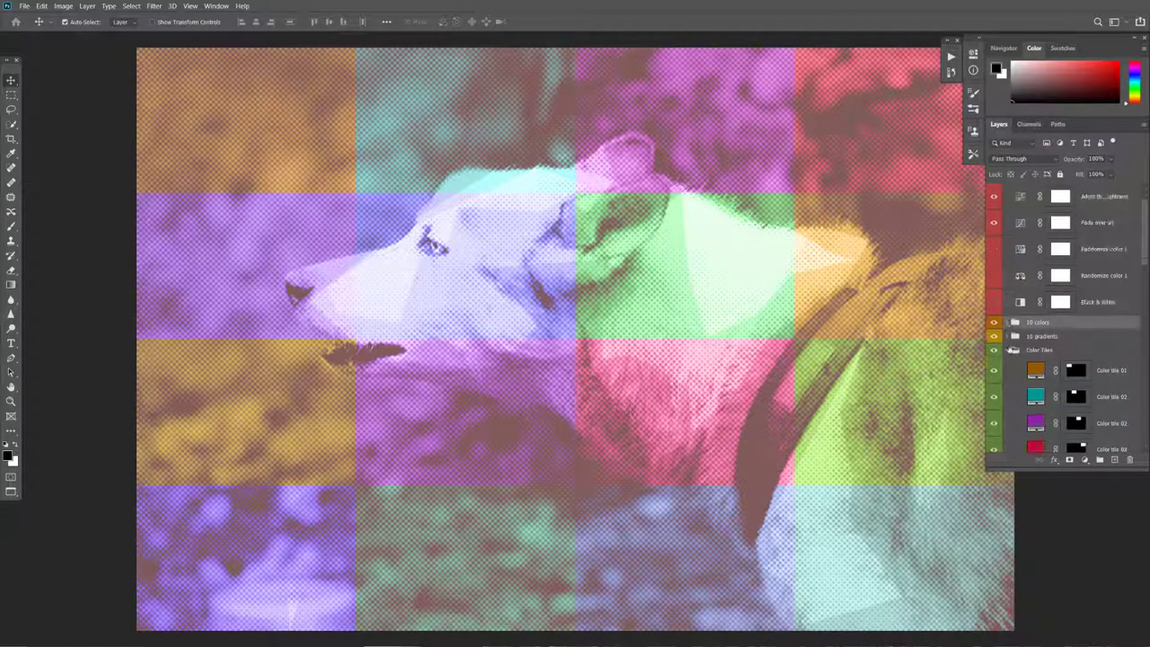
scroll(1021, 345, "down", 2)
scroll(1042, 306, "down", 2)
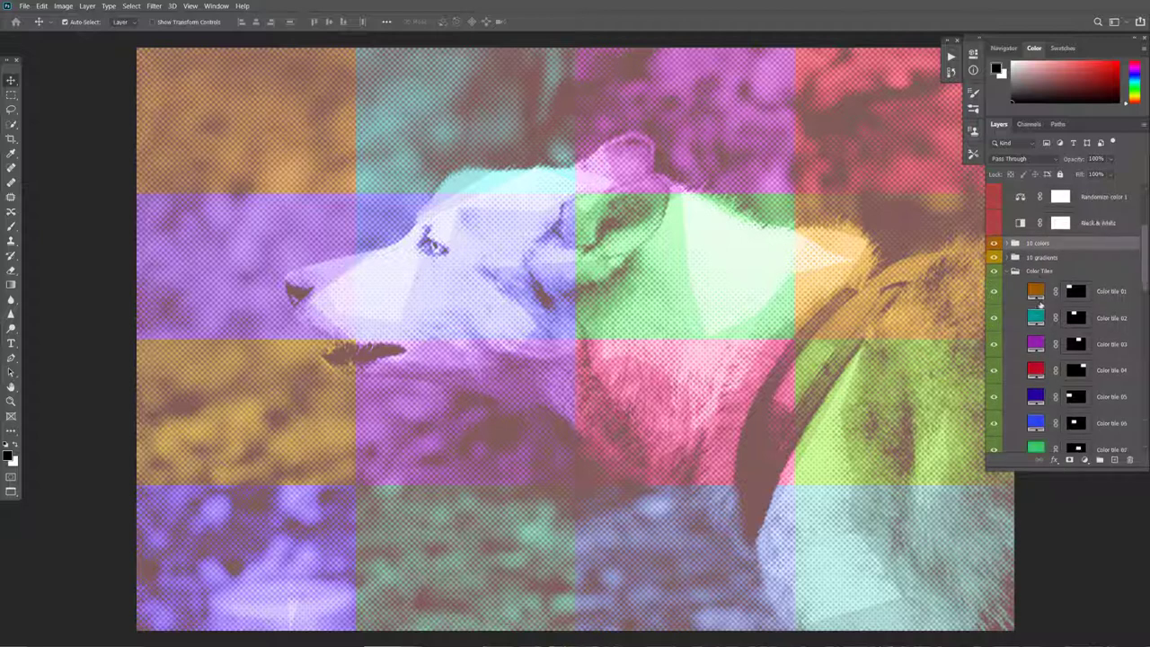
scroll(1042, 306, "down", 1)
scroll(1044, 306, "down", 1)
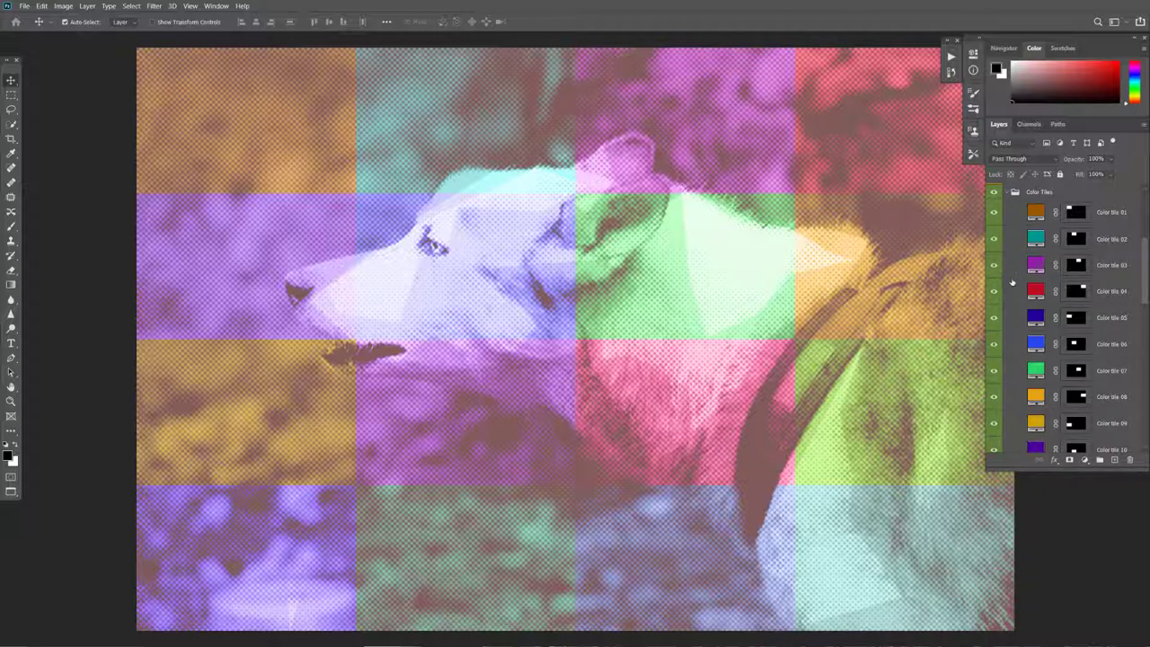
scroll(1011, 283, "down", 2)
scroll(1016, 286, "down", 1)
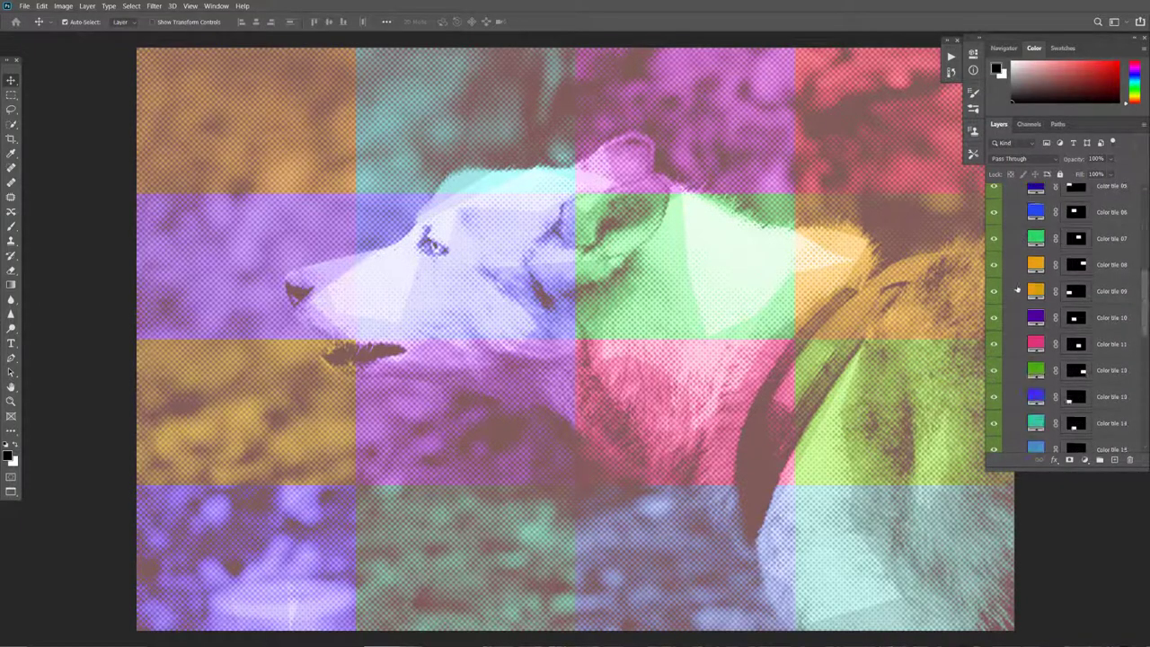
scroll(1019, 290, "down", 2)
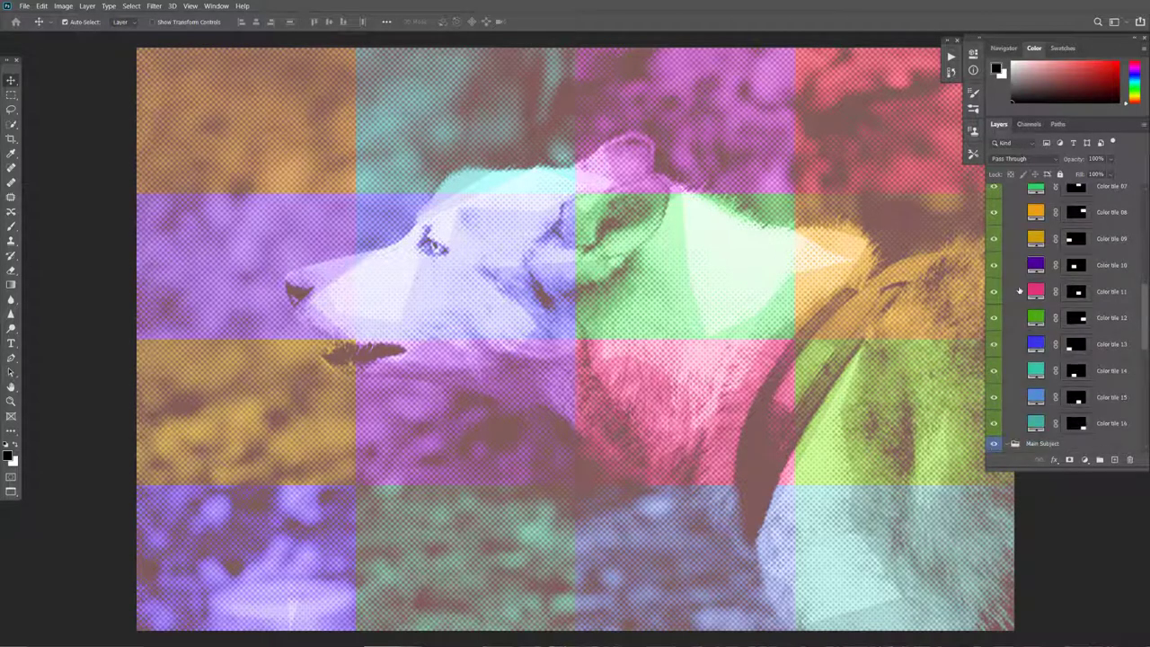
scroll(1019, 291, "down", 4)
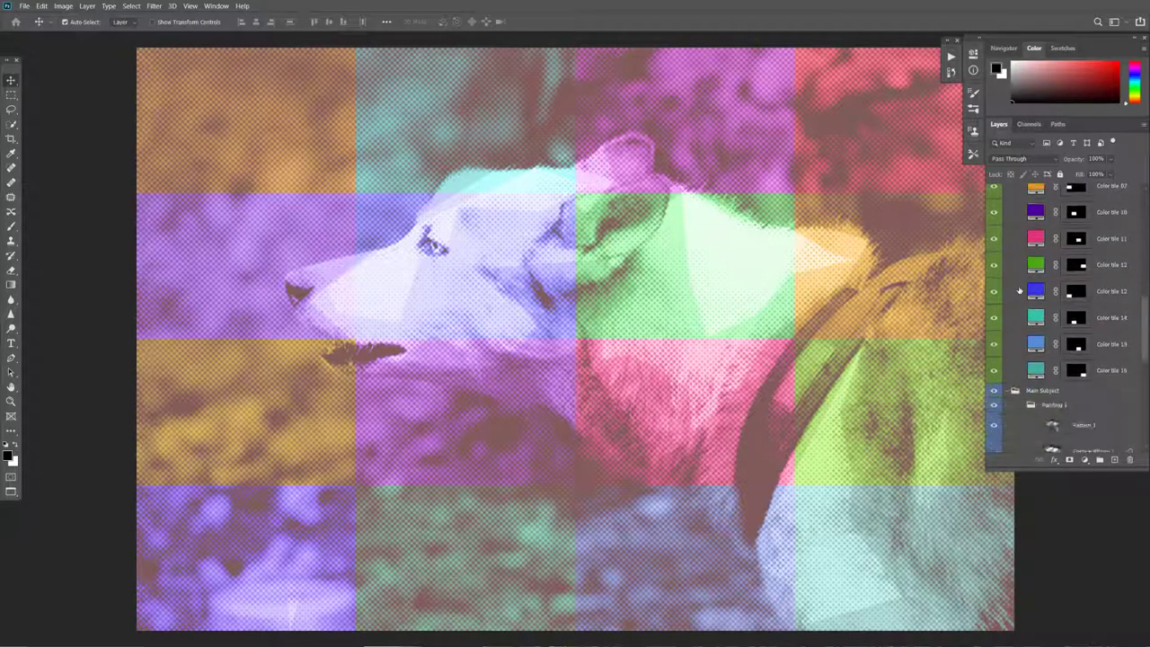
scroll(1019, 289, "down", 1)
scroll(1018, 288, "down", 1)
scroll(1019, 290, "down", 2)
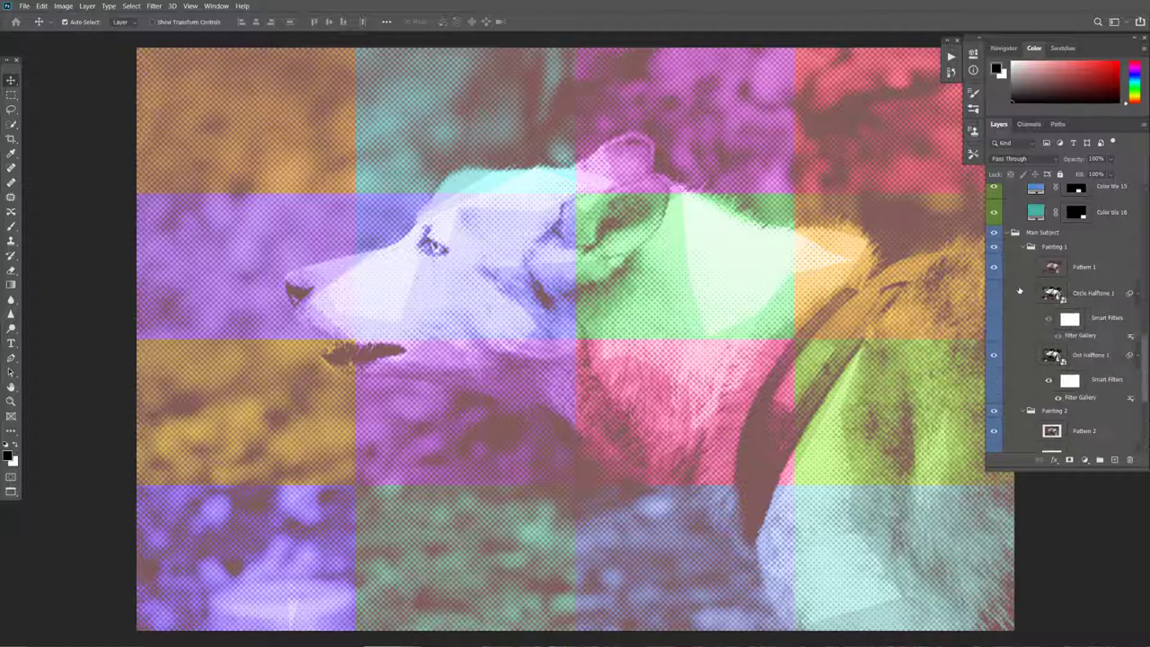
- Hide Painting 1 to reveal the inset Painting 2, then select Pattern 2 through Dot Halftone 2
left_click(994, 249)
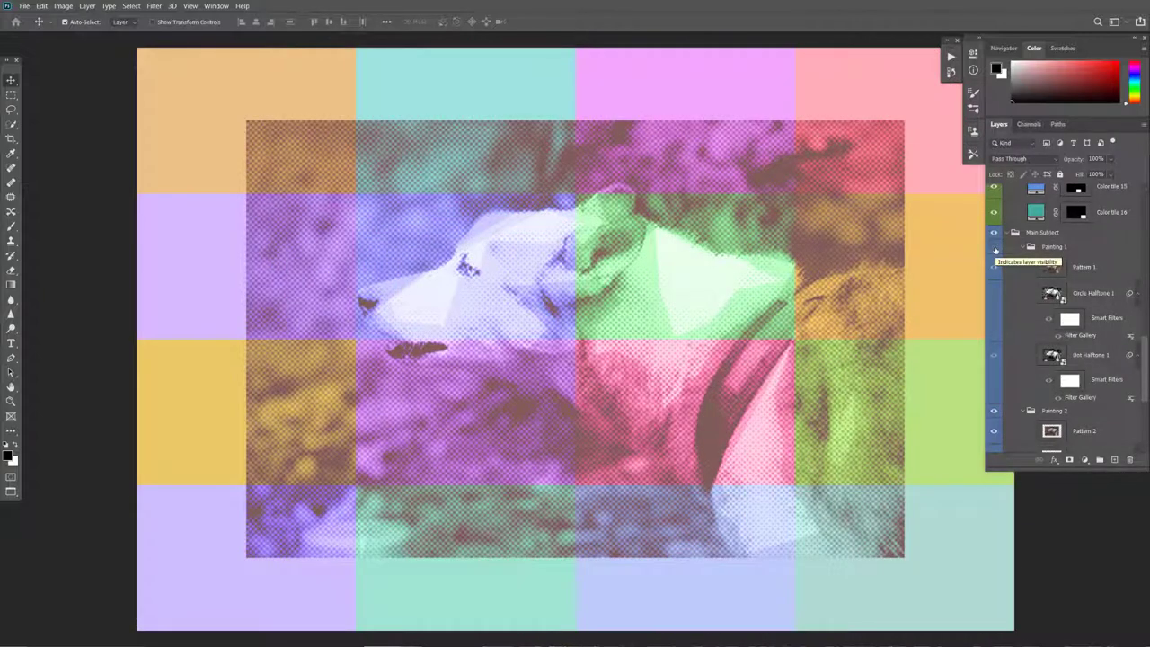
left_click(994, 248)
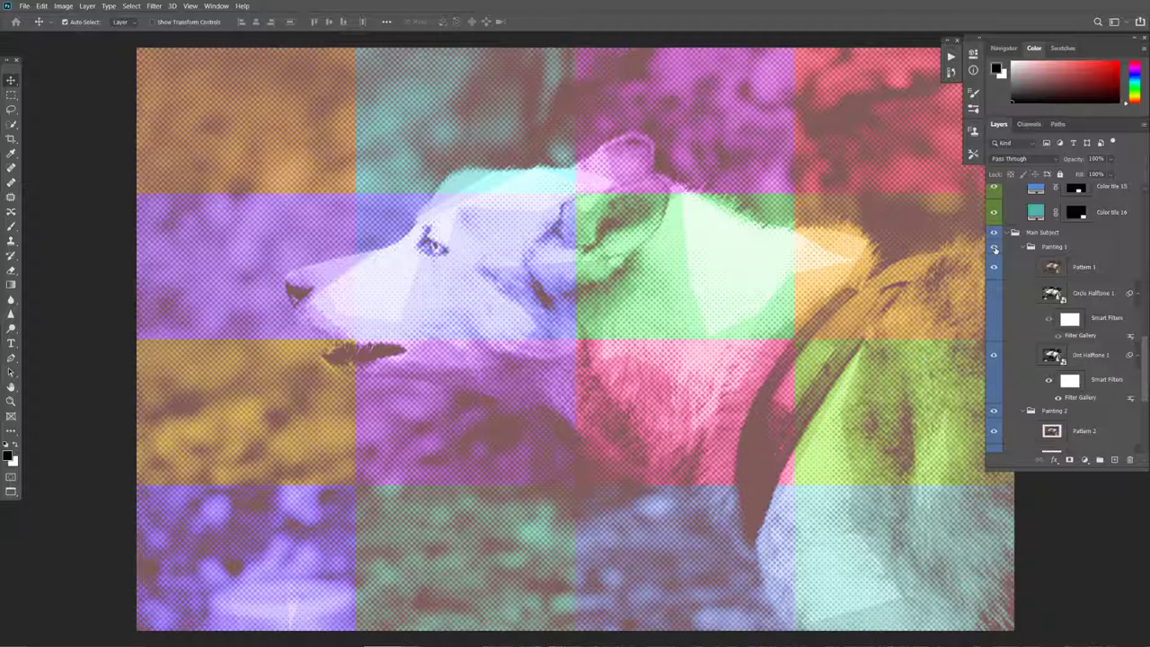
left_click(1029, 247)
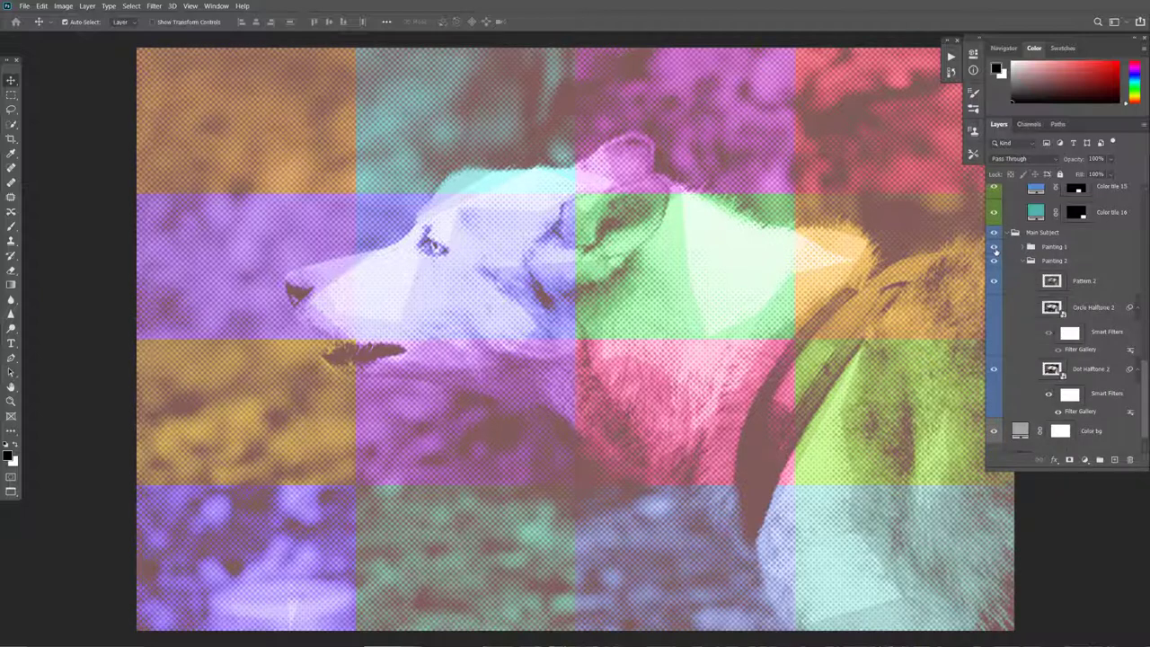
left_click(994, 248)
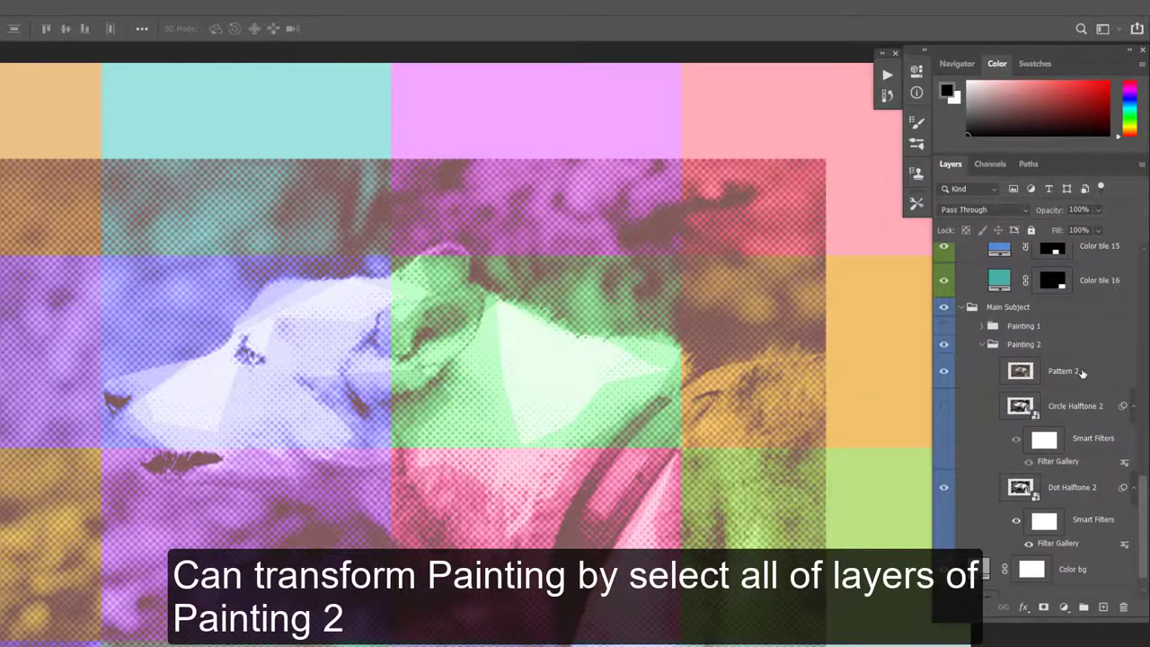
left_click(1082, 372)
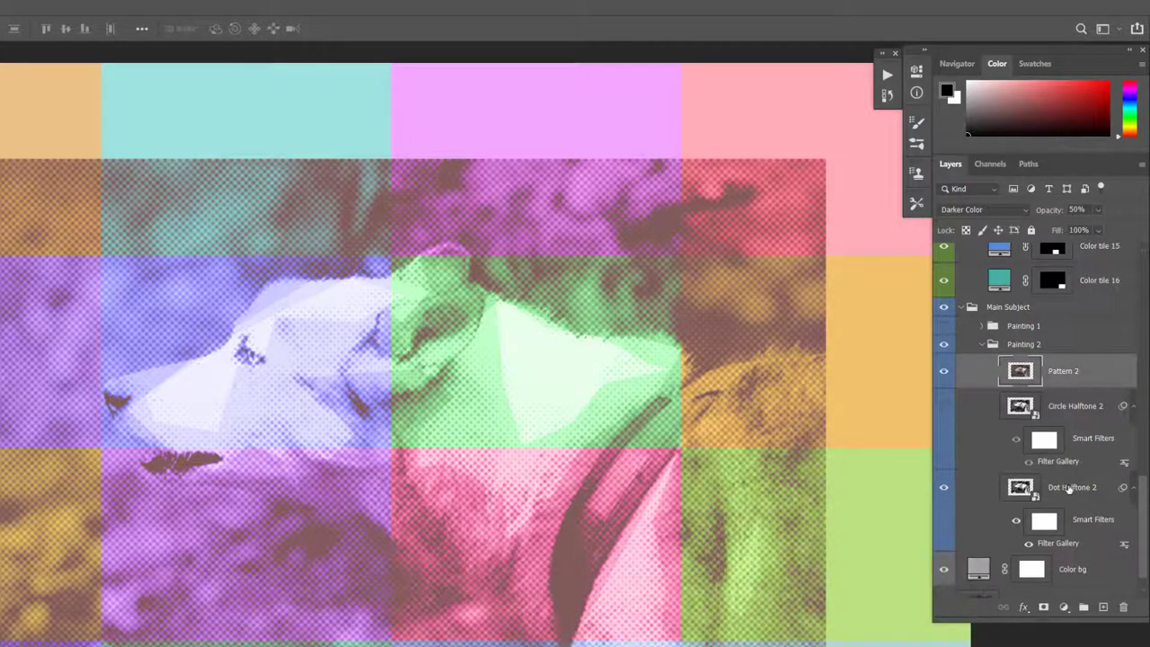
left_click(1069, 488, "shift")
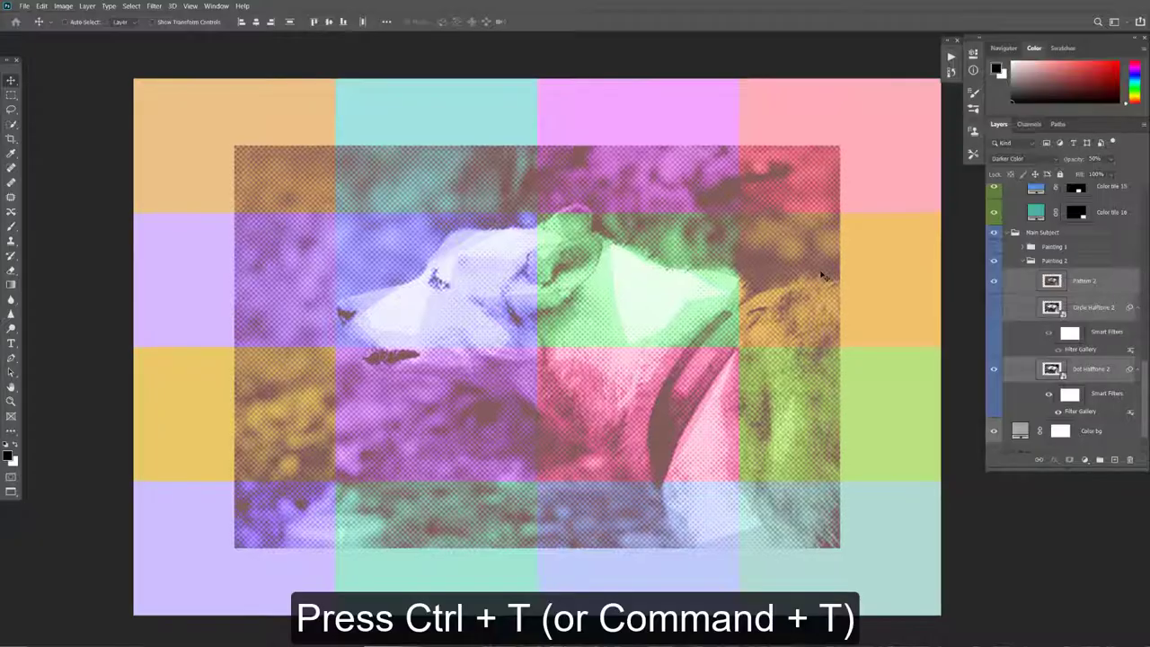
- Scale the Painting 2 subject down slightly with Free Transform
key("ctrl+t")
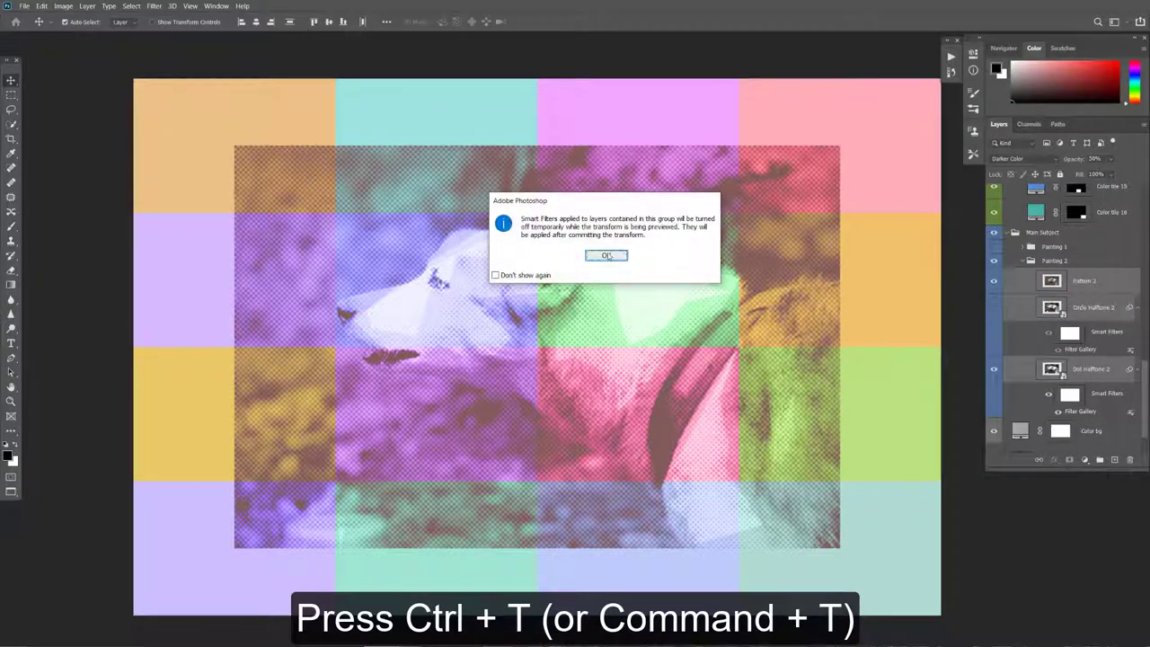
left_click(607, 256)
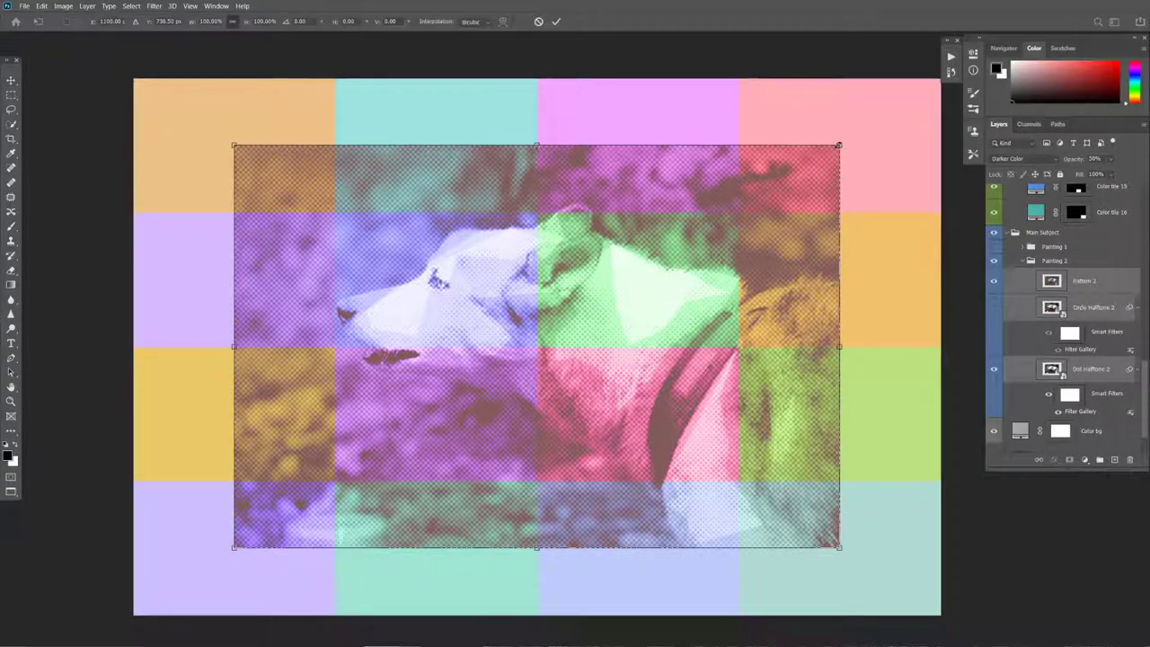
left_click_drag(837, 145, 738, 212)
left_click(557, 21)
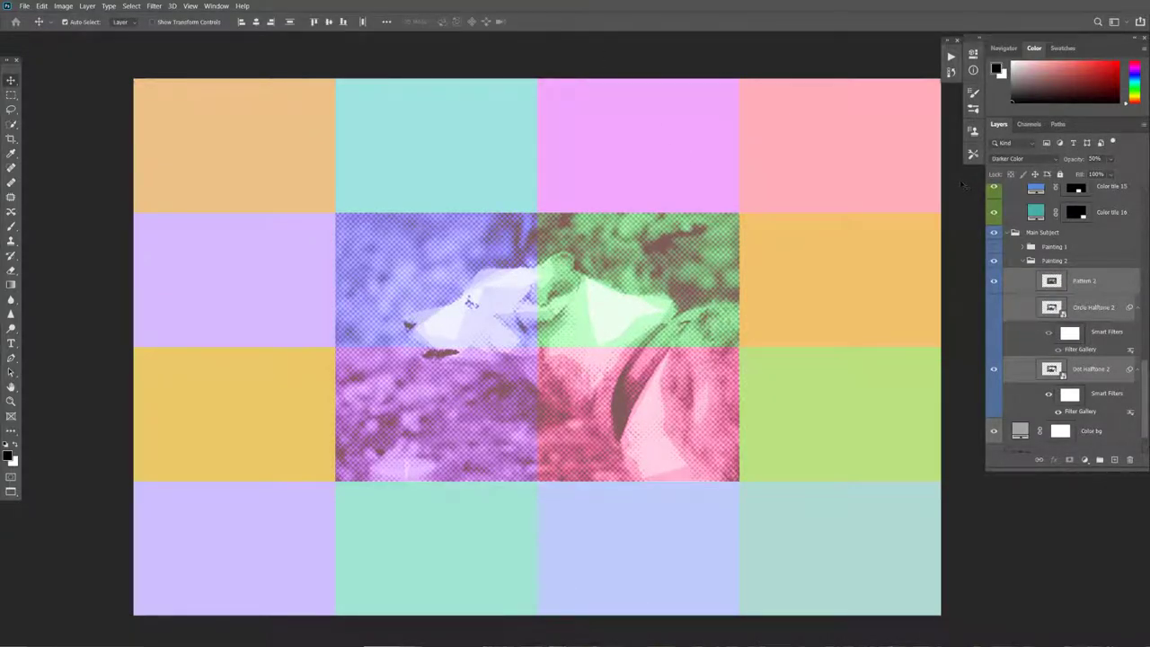
- Enlarge the Painting 2 subject to about 163% so it covers most tiles
key("ctrl+t")
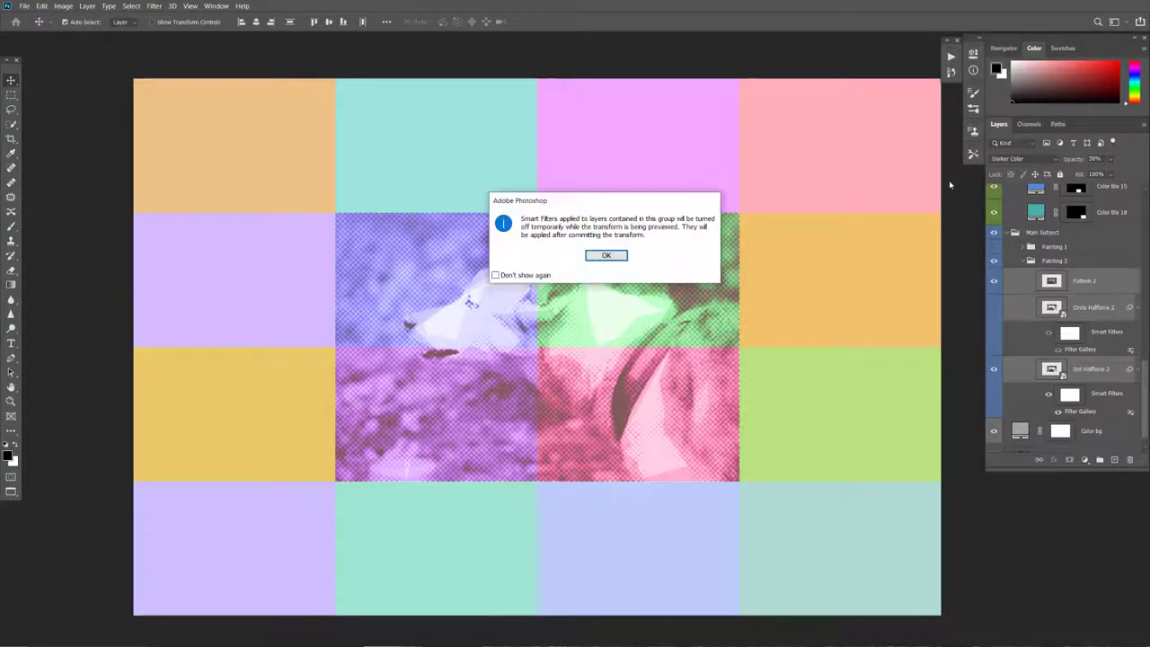
left_click(622, 257)
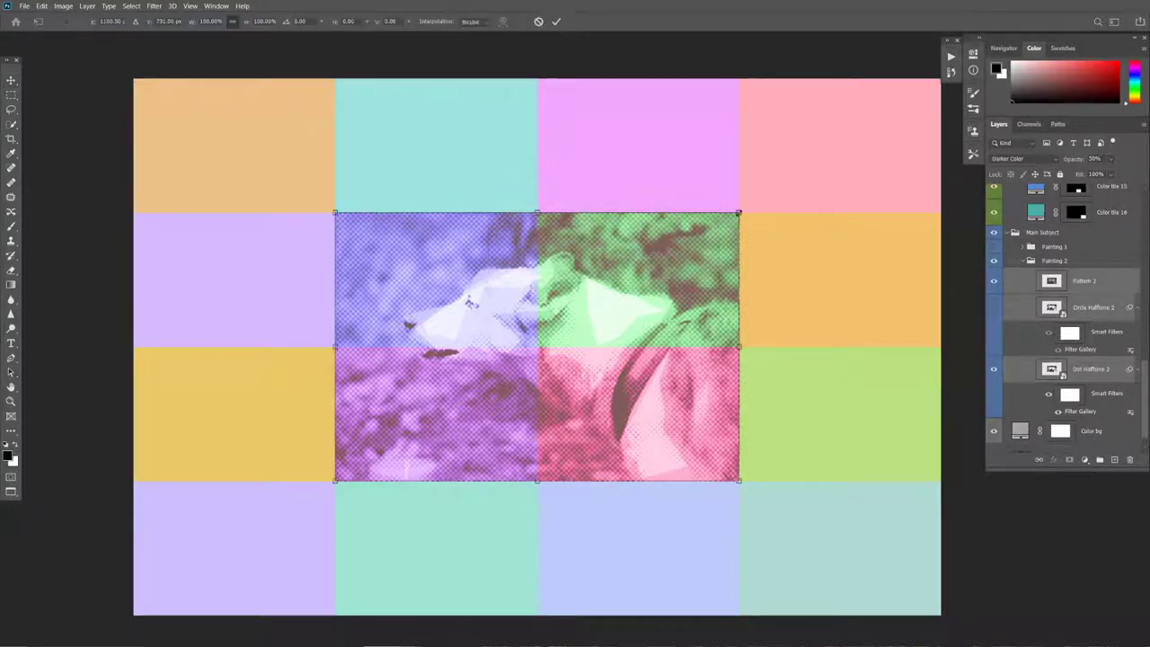
left_click_drag(739, 213, 871, 145)
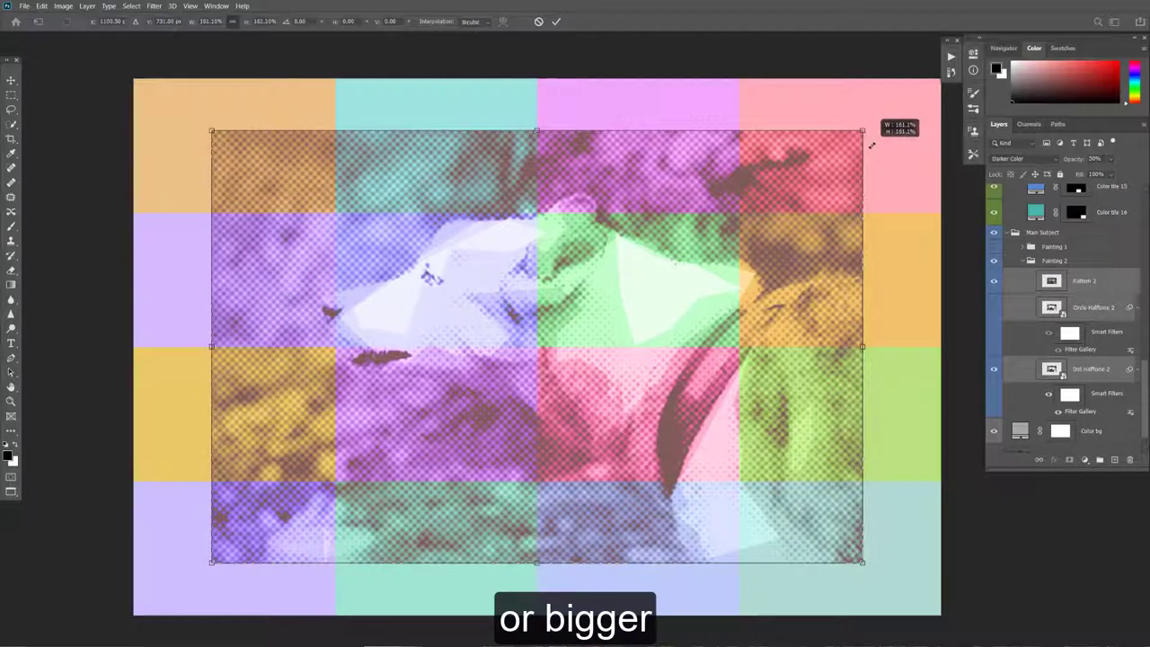
left_click_drag(871, 144, 863, 141)
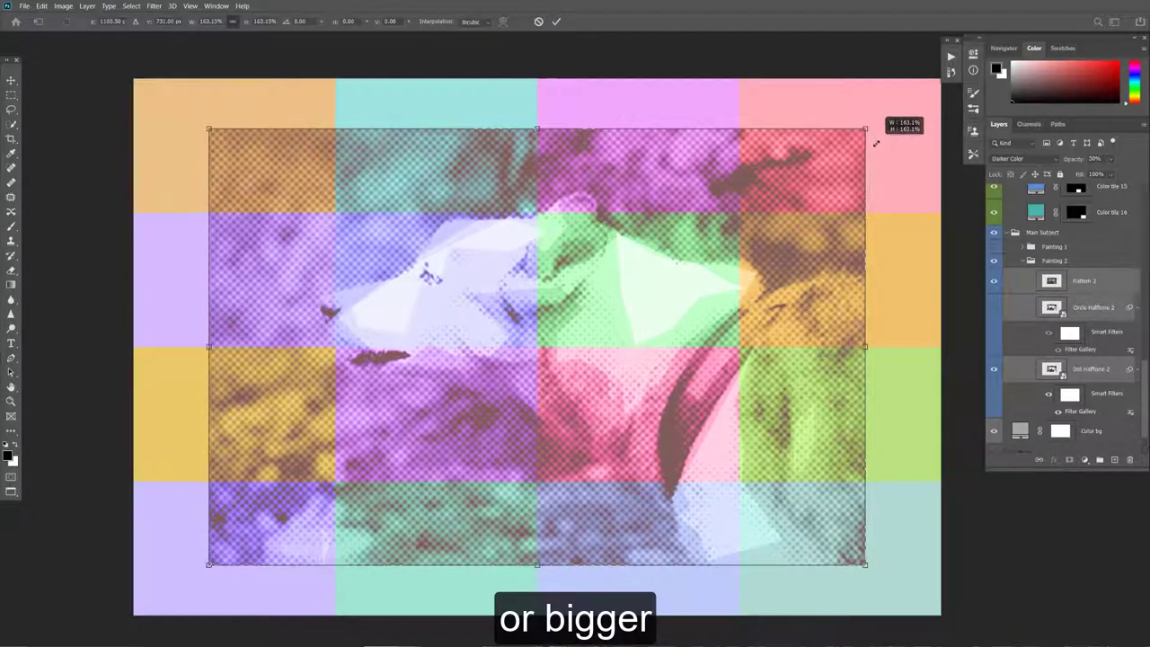
left_click(556, 20)
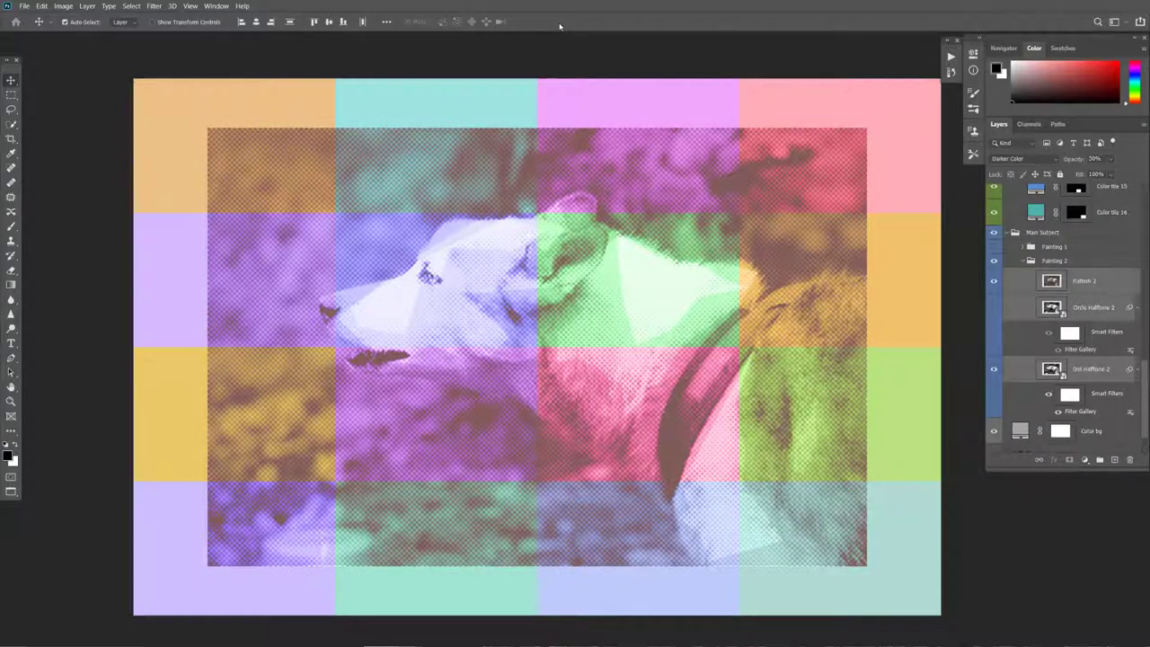
- Preview the Circle Halftone 2 layer, then leave it hidden
left_click(1022, 308)
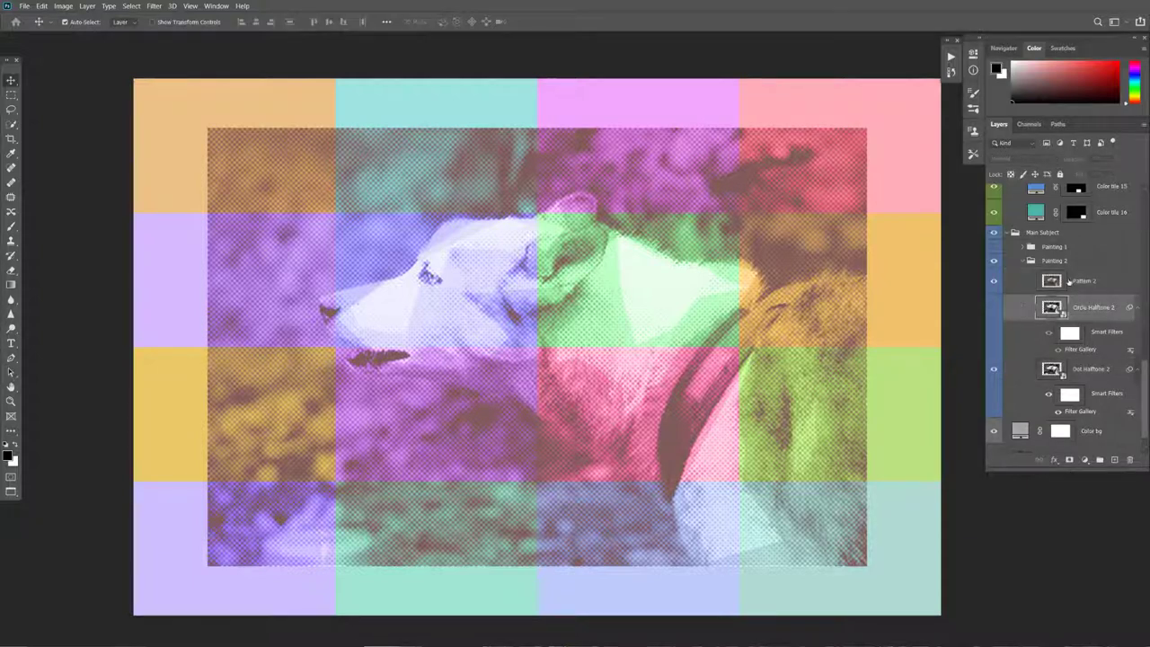
left_click(994, 309)
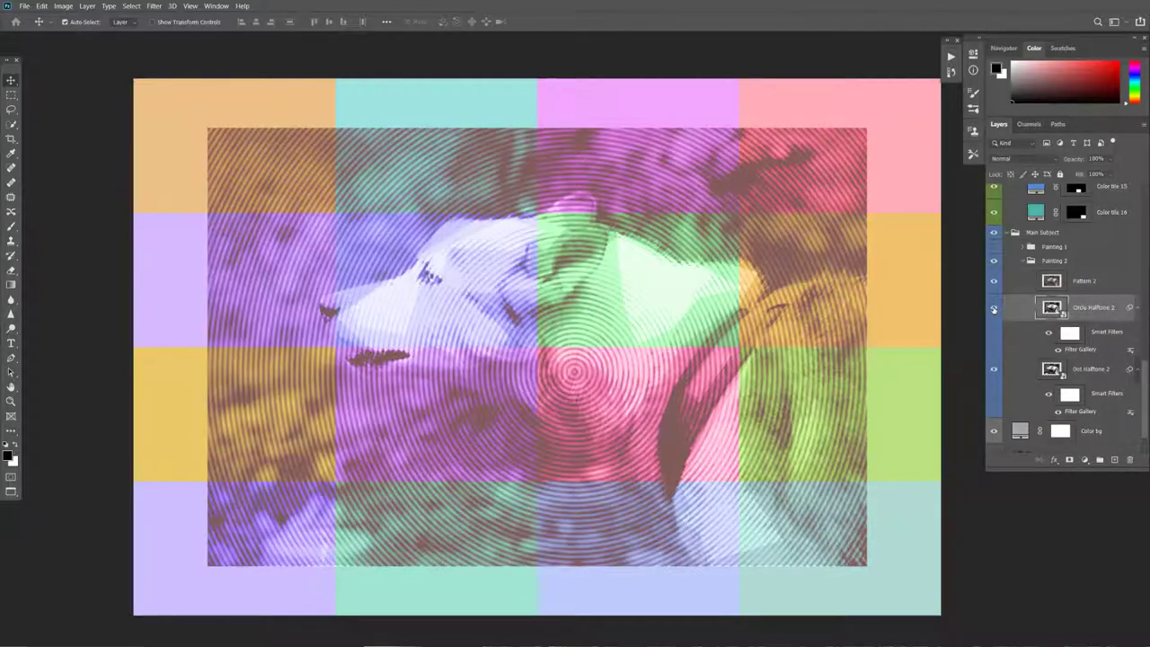
left_click(993, 309)
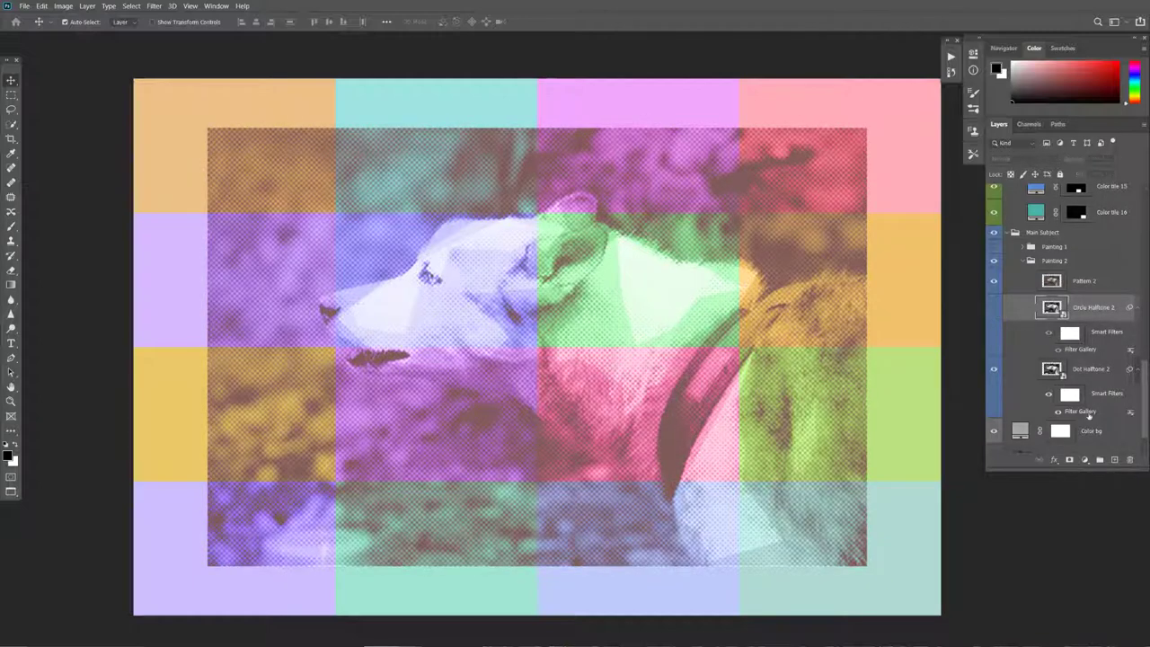
- Give Dot Halftone 2's Halftone Pattern filter dot size 5 and contrast 15
left_click(1090, 414)
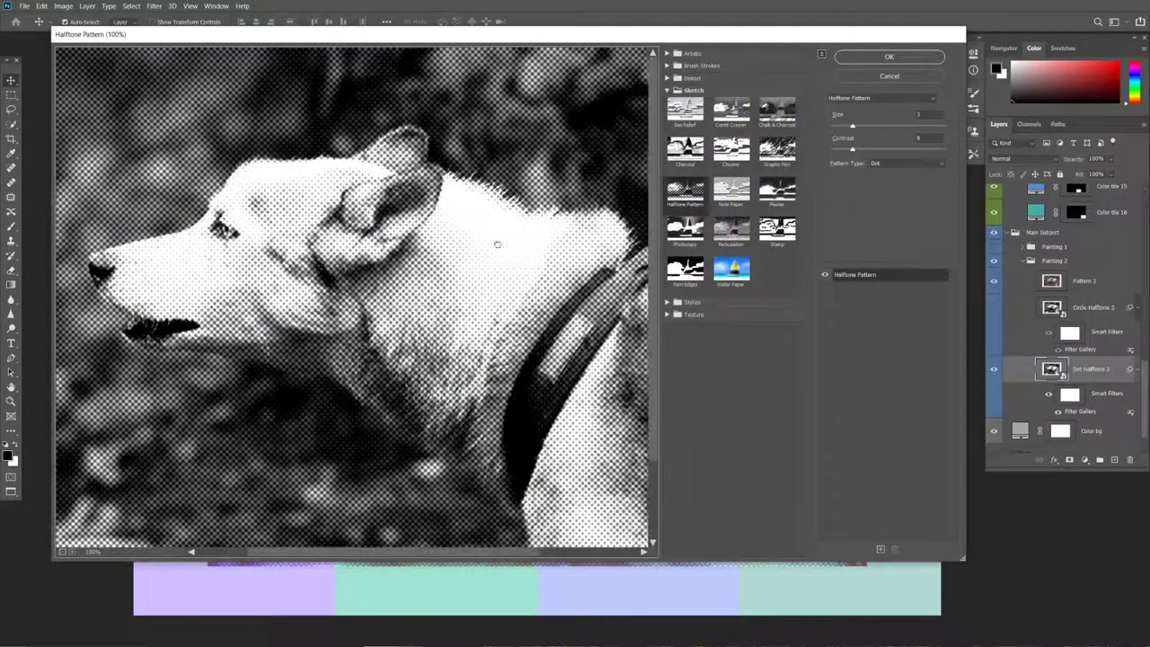
left_click_drag(497, 243, 458, 243)
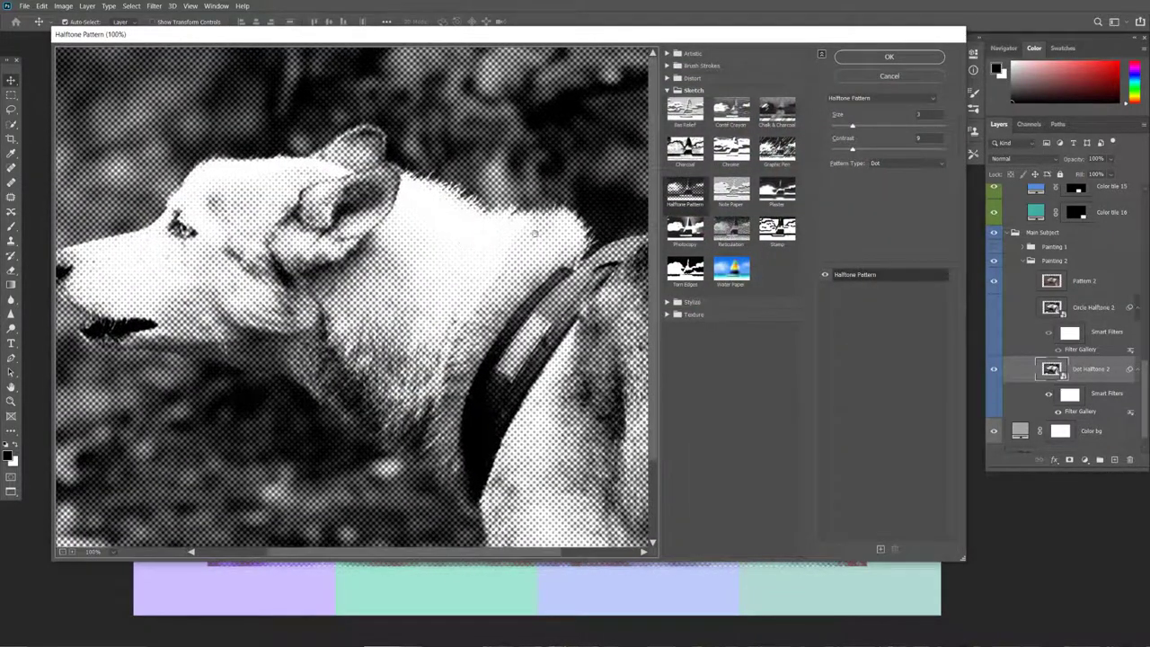
mouse_move(853, 149)
left_mouse_down()
mouse_move(842, 151)
mouse_move(865, 153)
left_mouse_up()
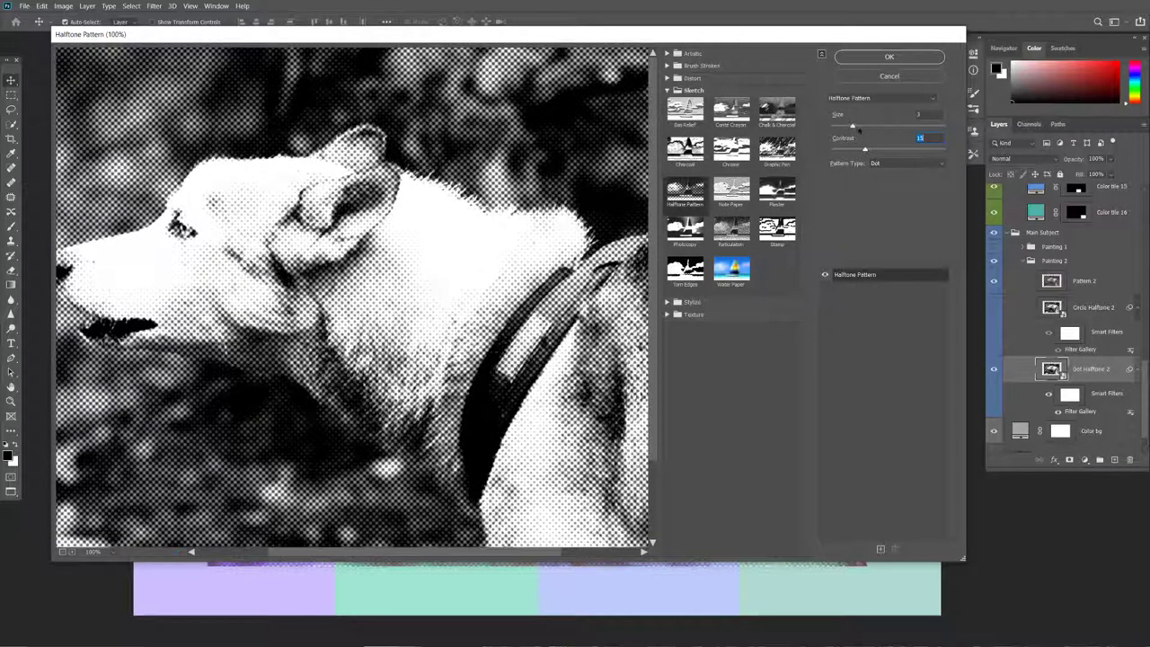
left_click_drag(854, 127, 869, 126)
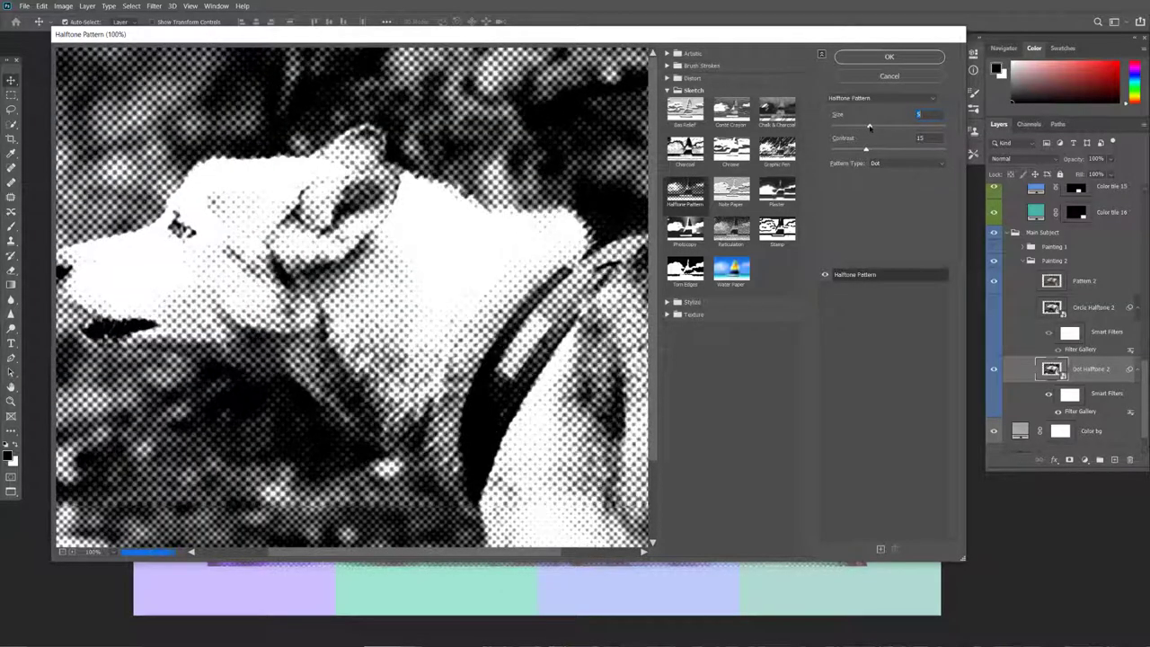
left_click(875, 59)
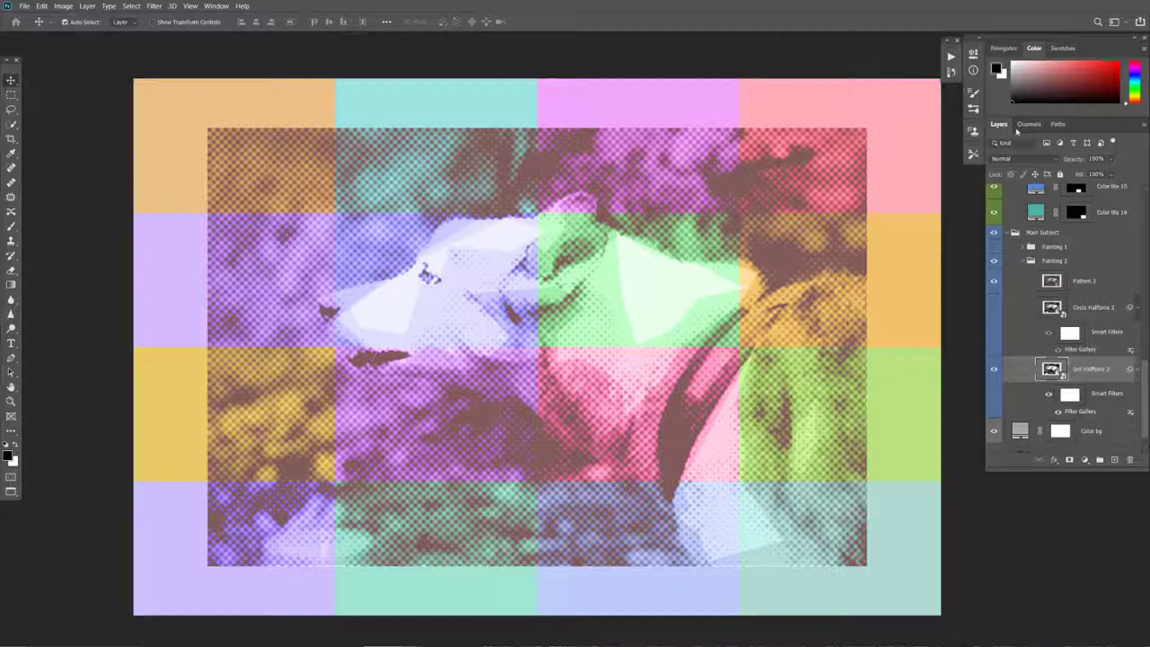
- Set the Pattern 2 polygonal overlay layer to 57% opacity
left_click(1110, 281)
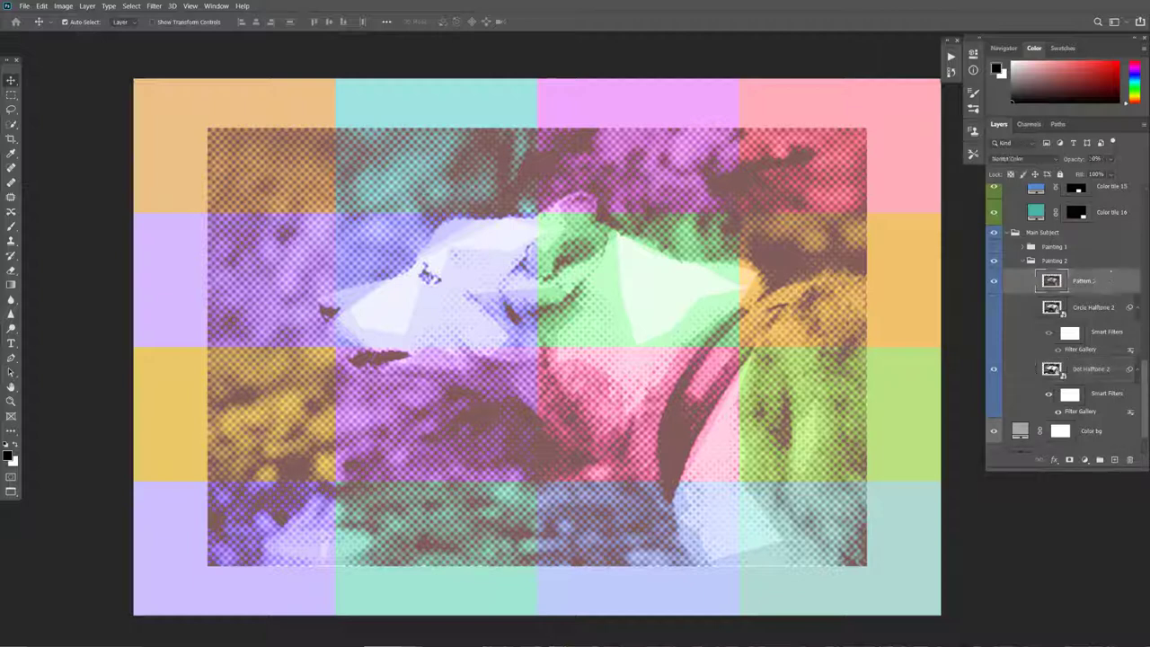
mouse_move(1065, 161)
left_mouse_down()
mouse_move(1146, 164)
mouse_move(1124, 161)
left_mouse_up()
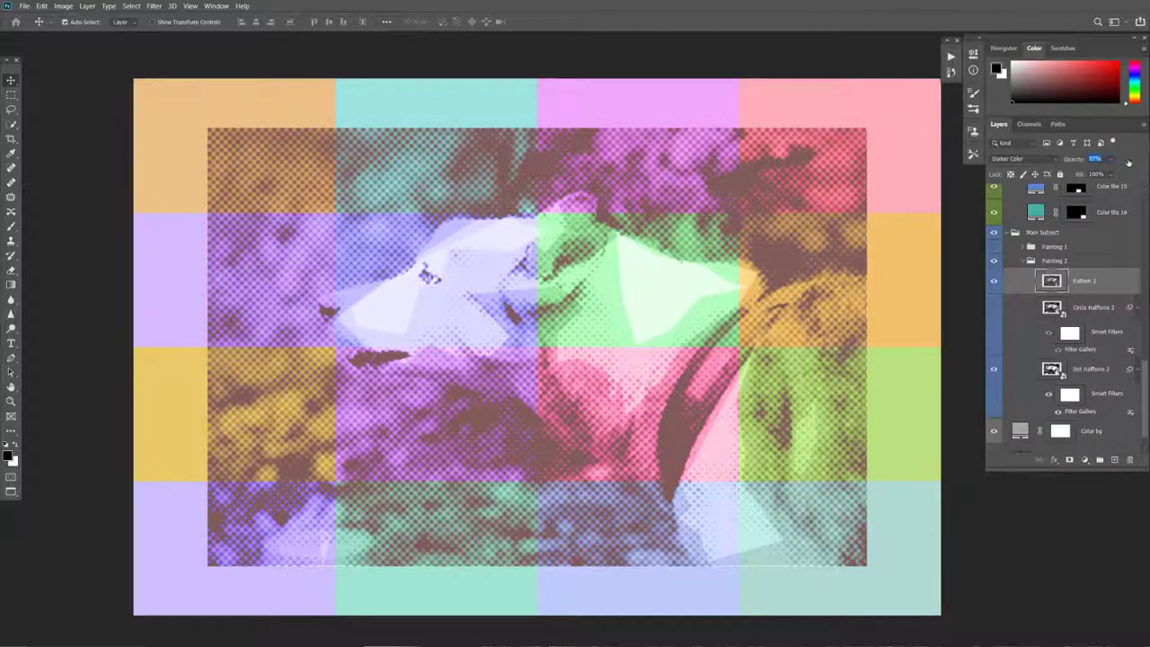
left_click_drag(1124, 162, 1122, 162)
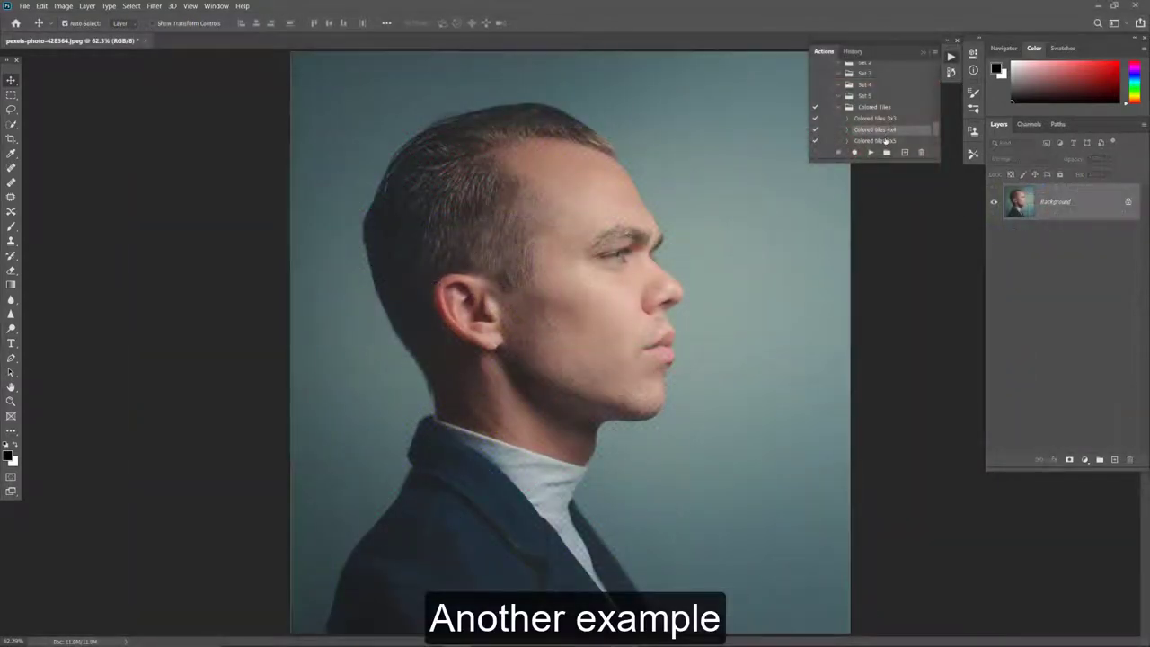
- Run the 'Colored tiles 5x5' action on the portrait
left_click(875, 141)
left_click(869, 153)
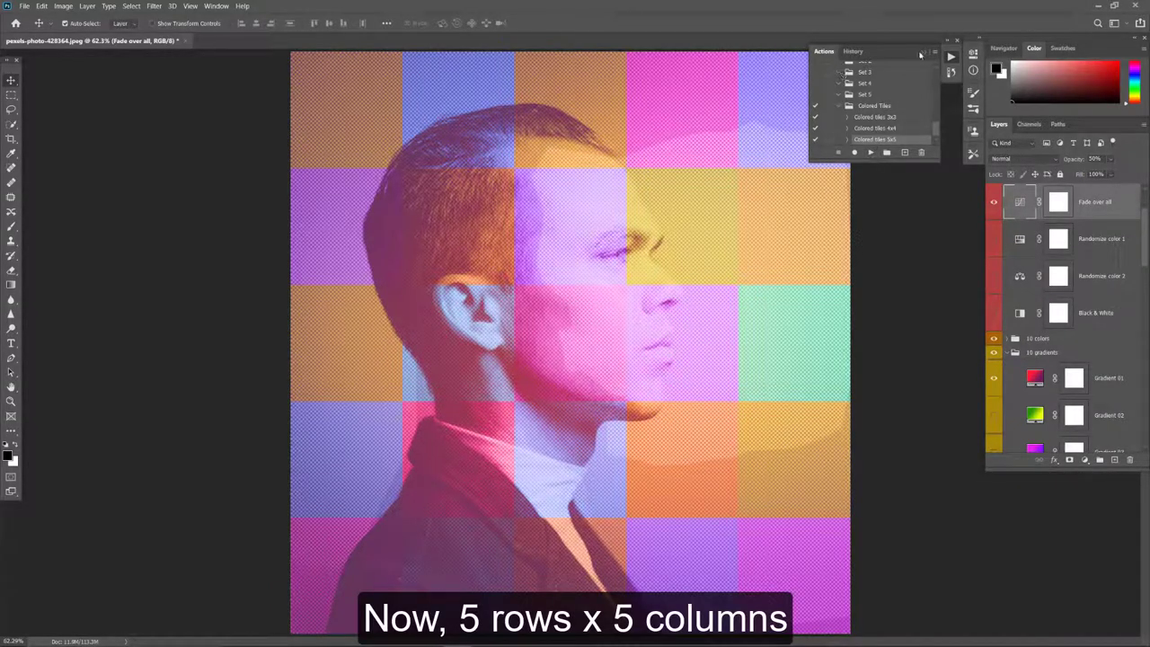
left_click(950, 58)
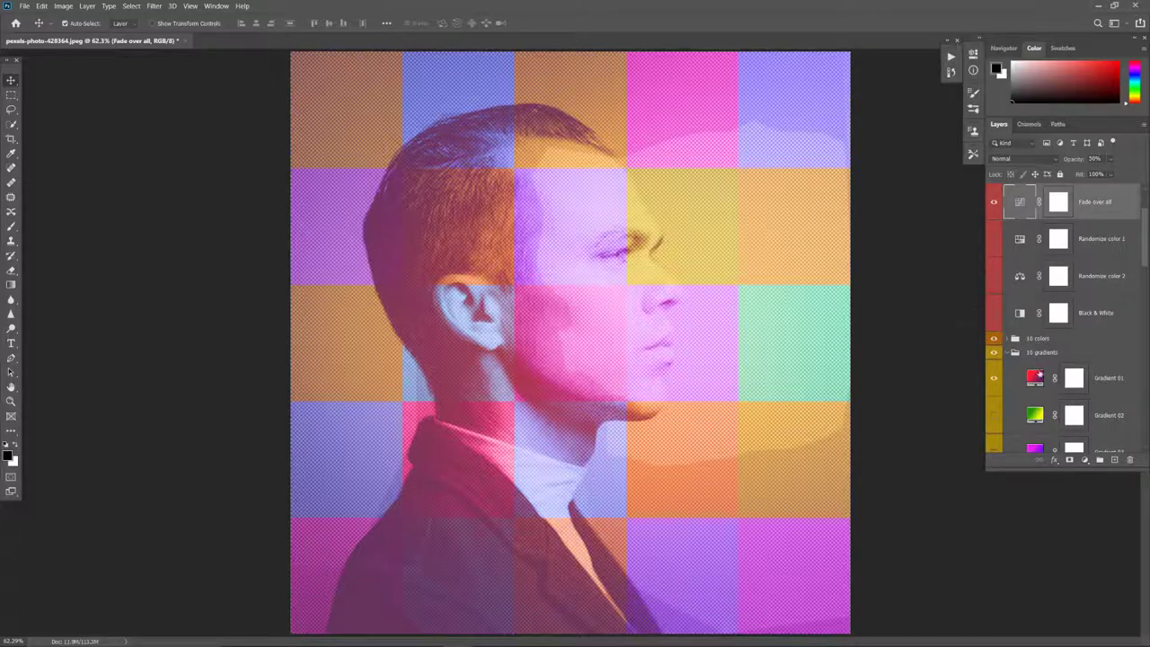
- Hide the Painting 1 group so the smaller inset portrait shows
left_click(1014, 352)
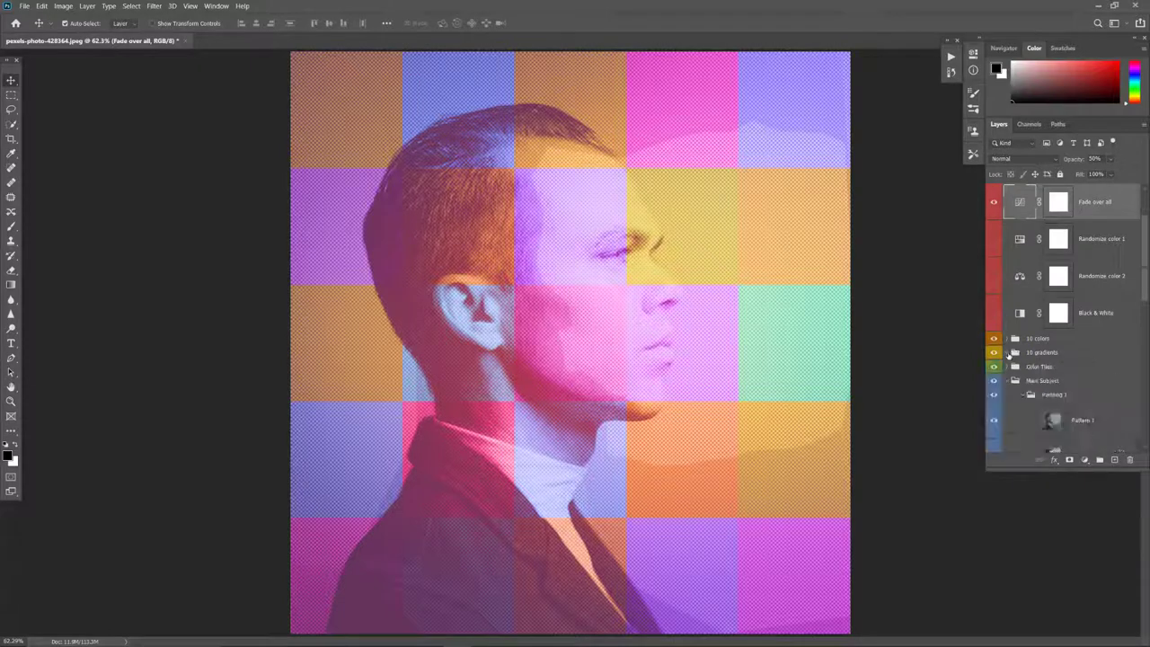
scroll(1013, 270, "down", 3)
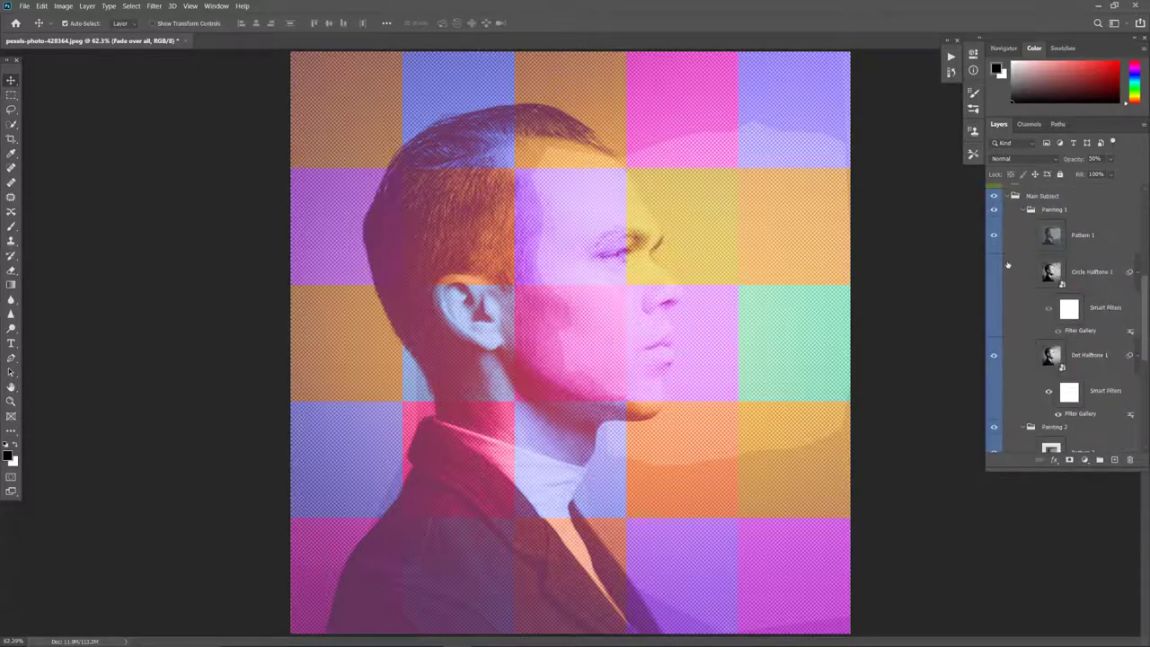
left_click(994, 212)
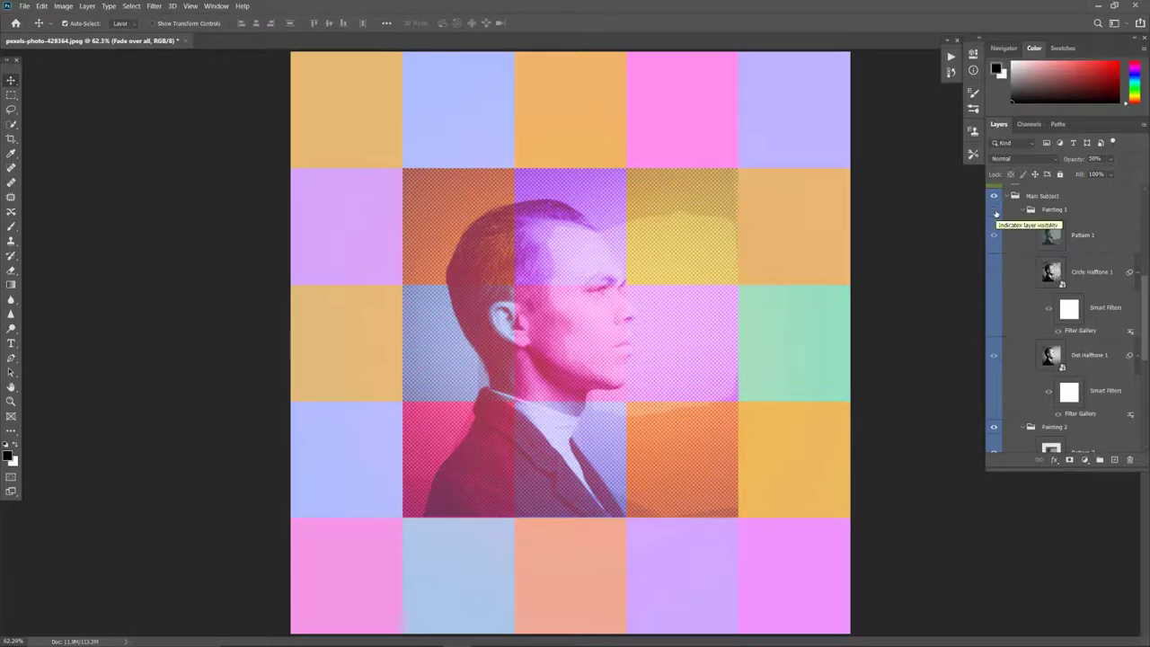
left_click(994, 211)
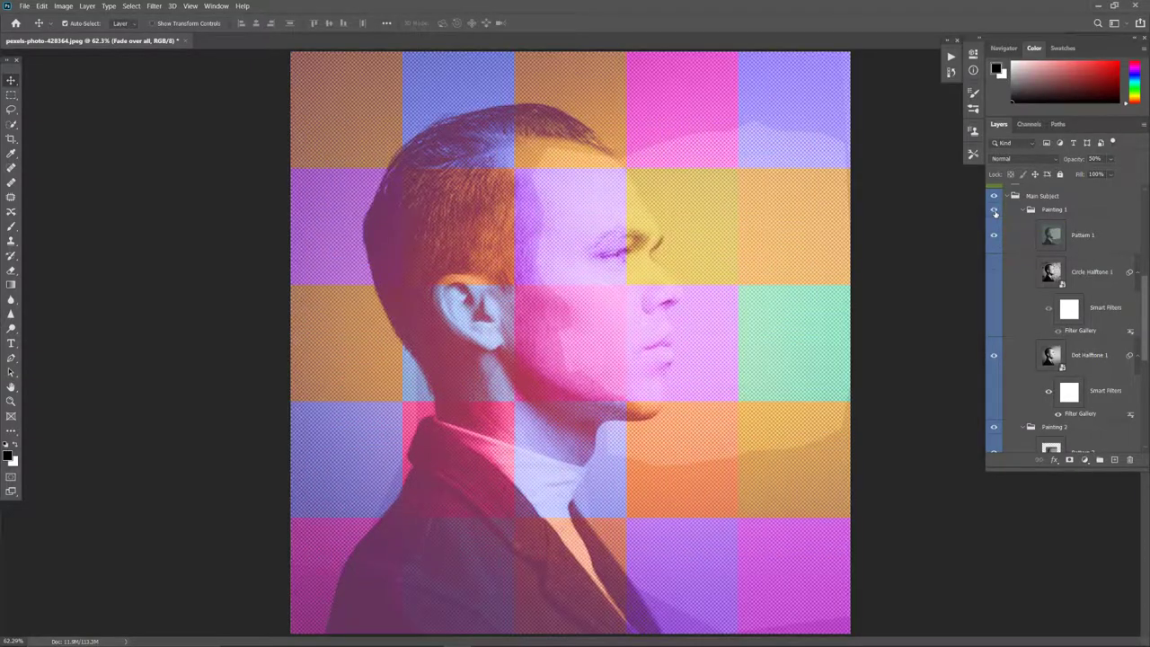
left_click(995, 211)
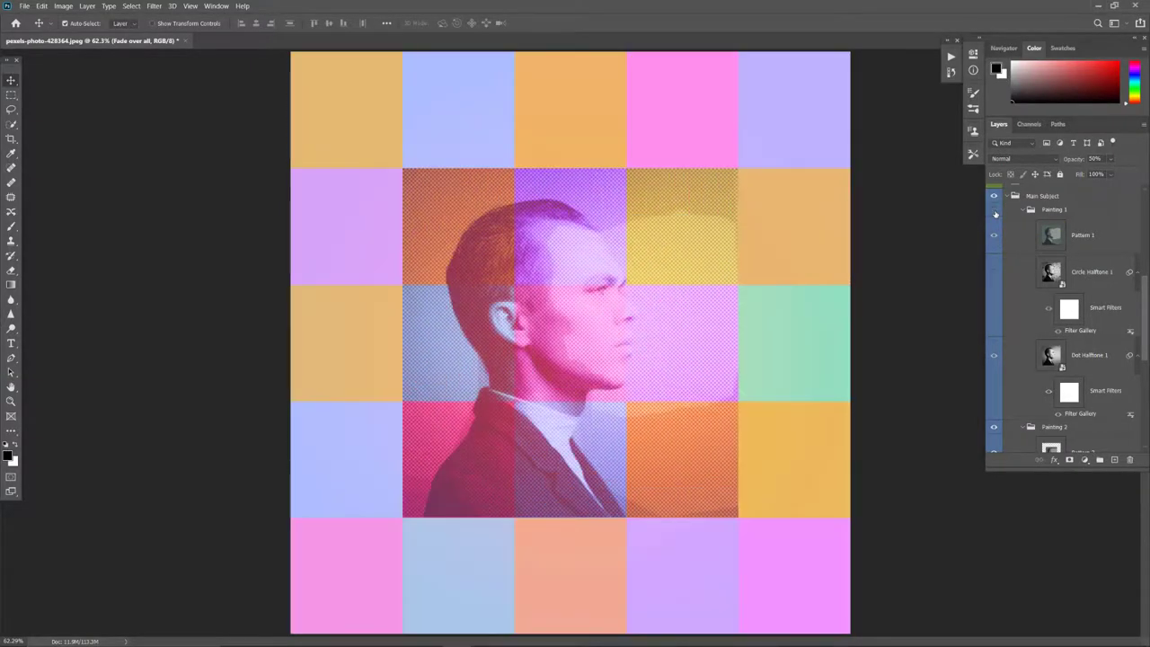